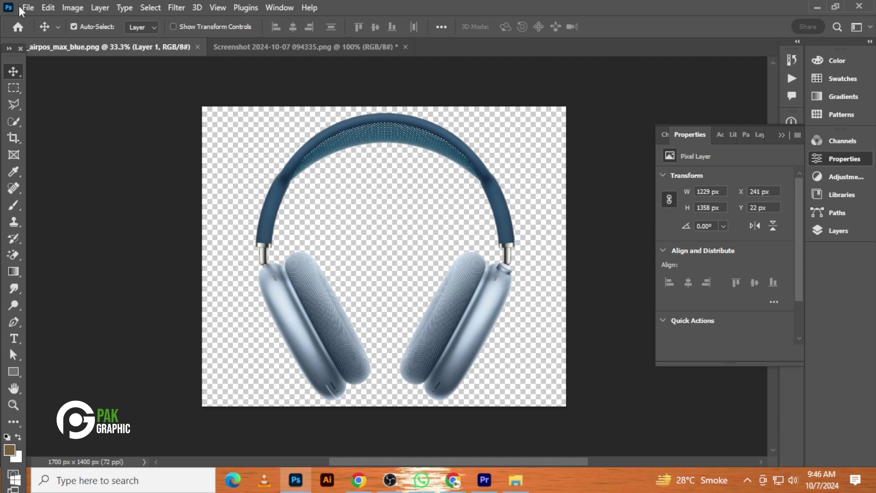
Create a new 1080 x 1080 px document at 72 ppi named "social media post design".
left_click(27, 7)
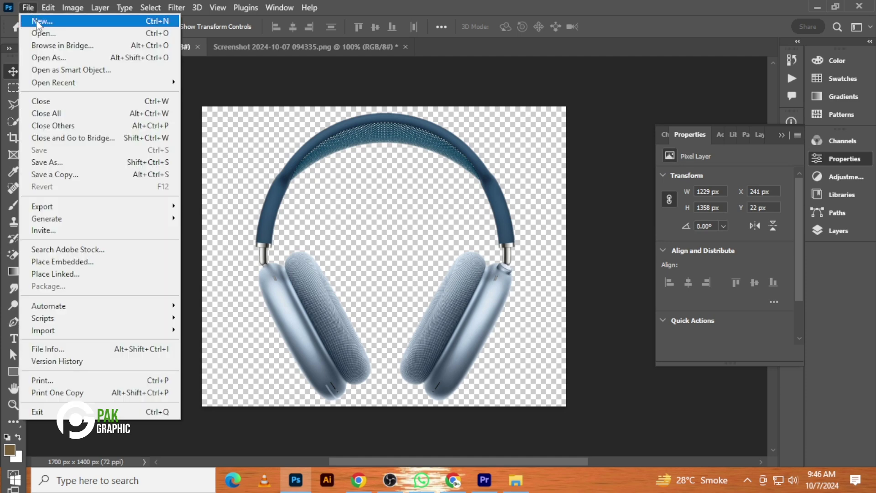
left_click(37, 22)
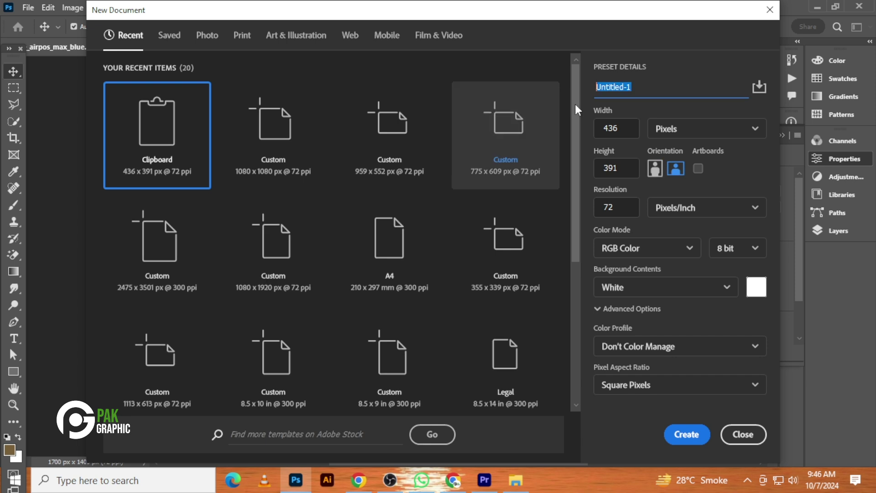
left_click(289, 166)
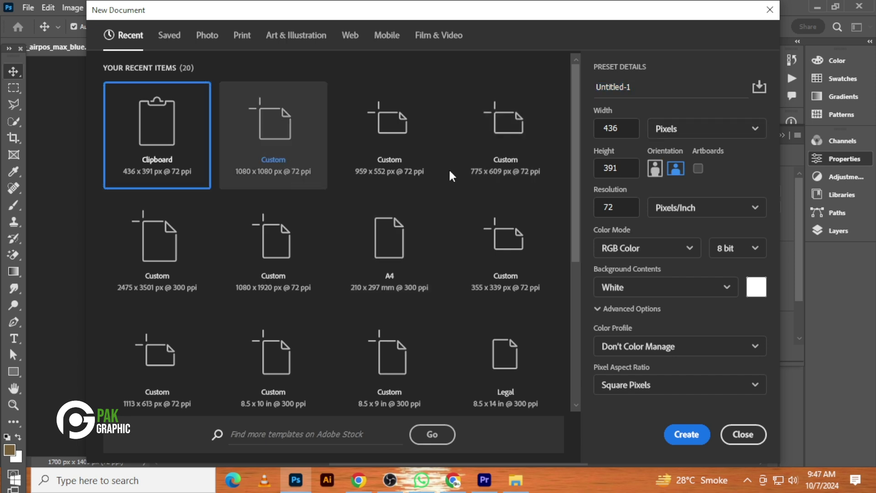
left_click_drag(660, 90, 586, 84)
type("social media post design")
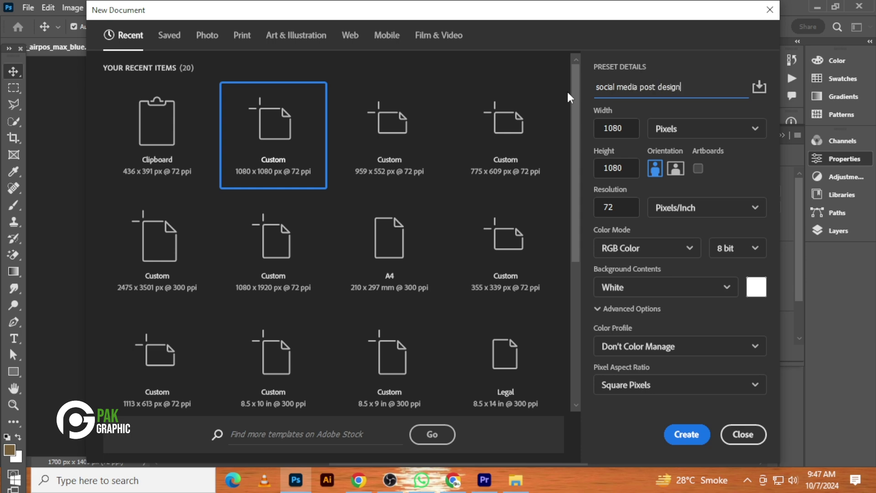
key("Return")
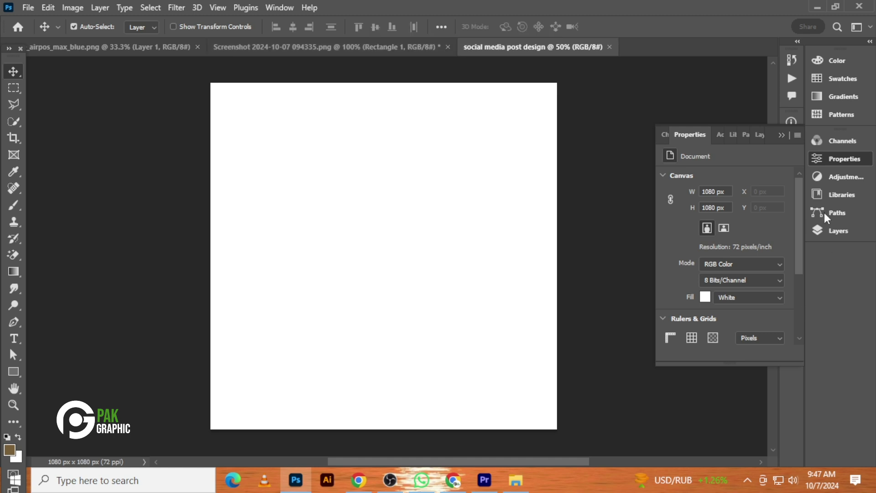
Add a Solid Color fill layer in colour 5b879f over the white background.
left_click(826, 231)
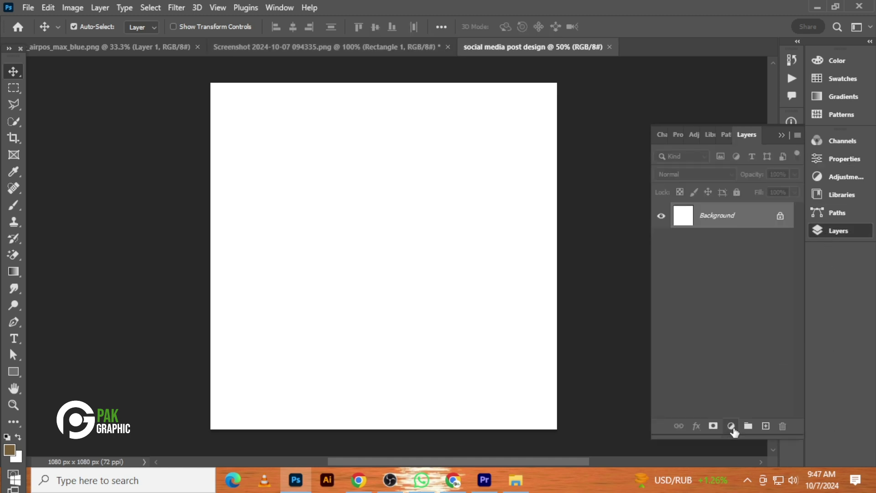
left_click(732, 426)
left_click(752, 201)
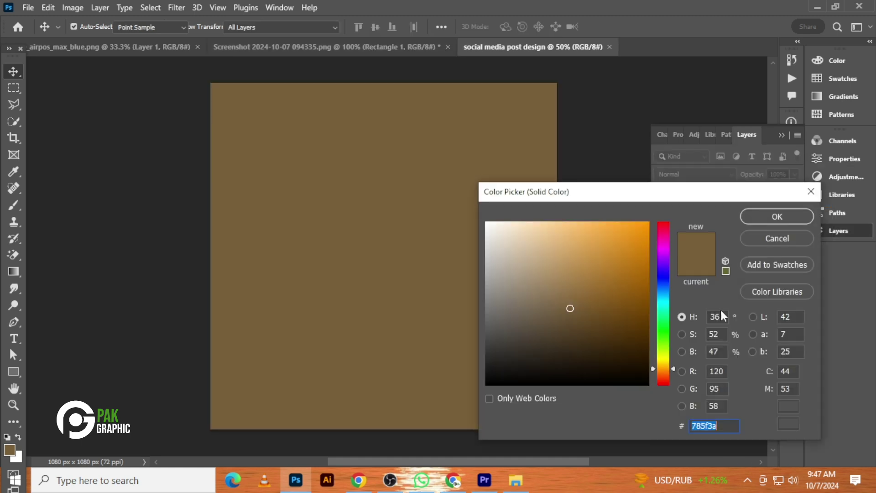
type("5b879f")
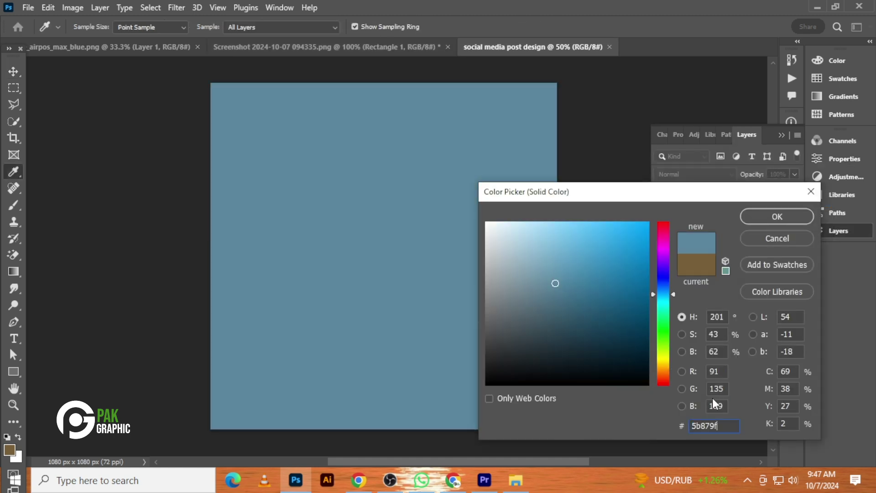
left_click(770, 215)
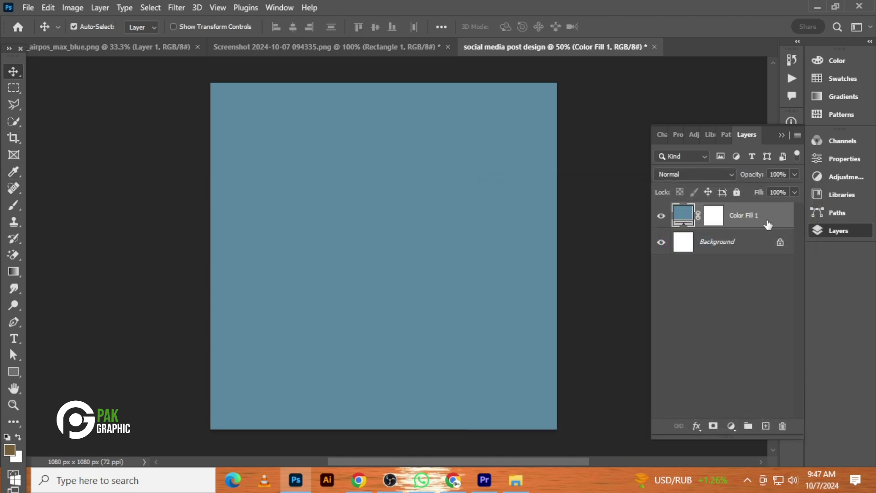
Add an empty layer above the colour fill and enlarge the soft Brush to 400 px.
left_click(765, 426)
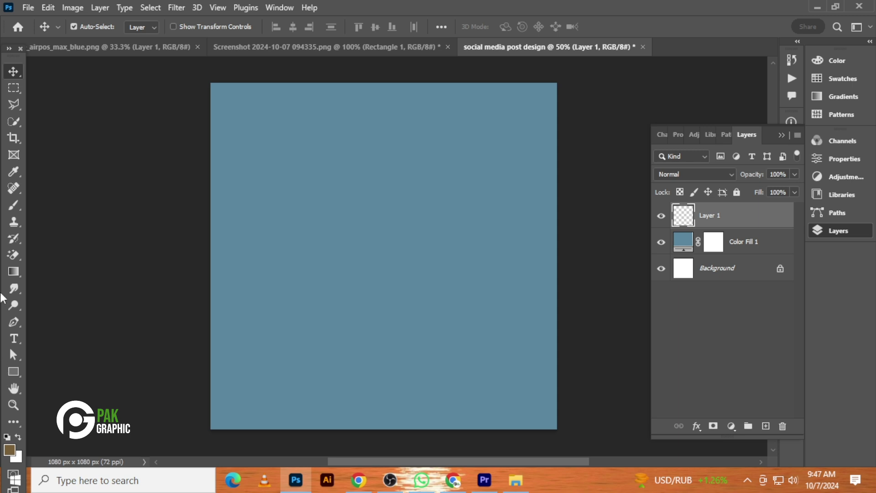
left_click(13, 205)
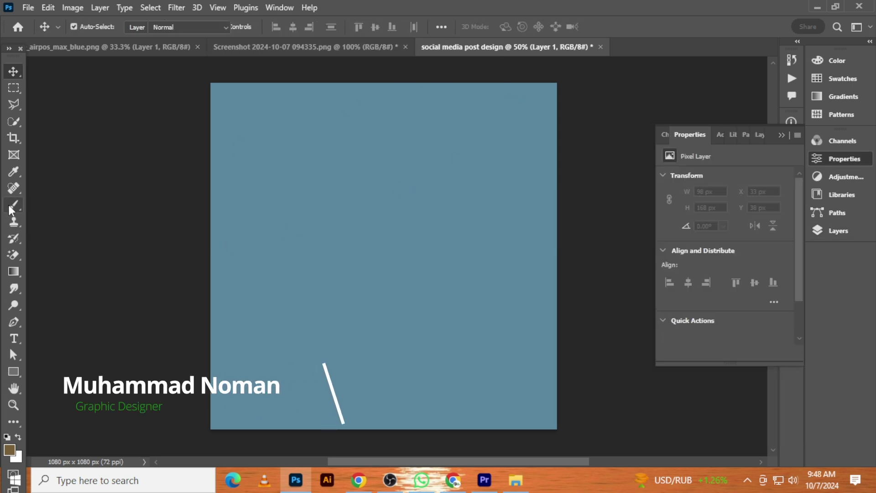
left_click(8, 202)
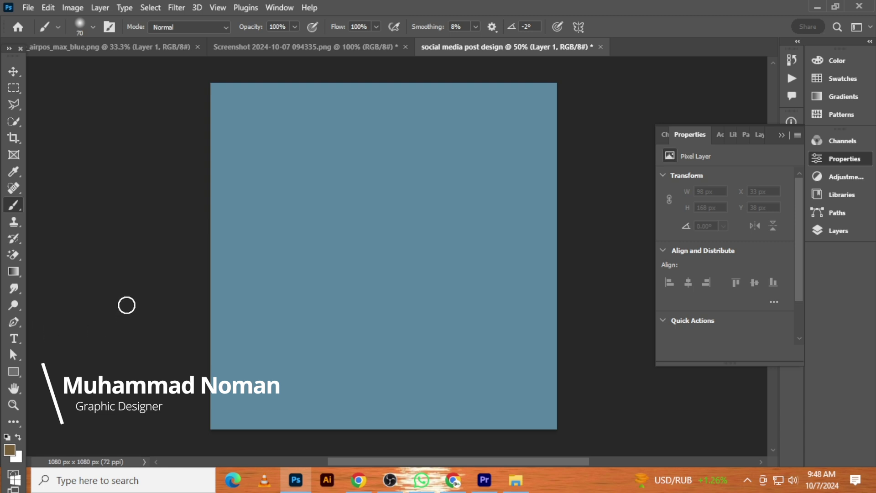
key("bracketright")
key("bracketright")
key("bracketright")
key("bracketright")
key("bracketright")
key("bracketright")
key("bracketright")
key("bracketright")
key("bracketright")
key("bracketright")
key("bracketright")
Set the foreground colour to 4a6d82 and reduce the brush size to 250 px.
left_click(10, 450)
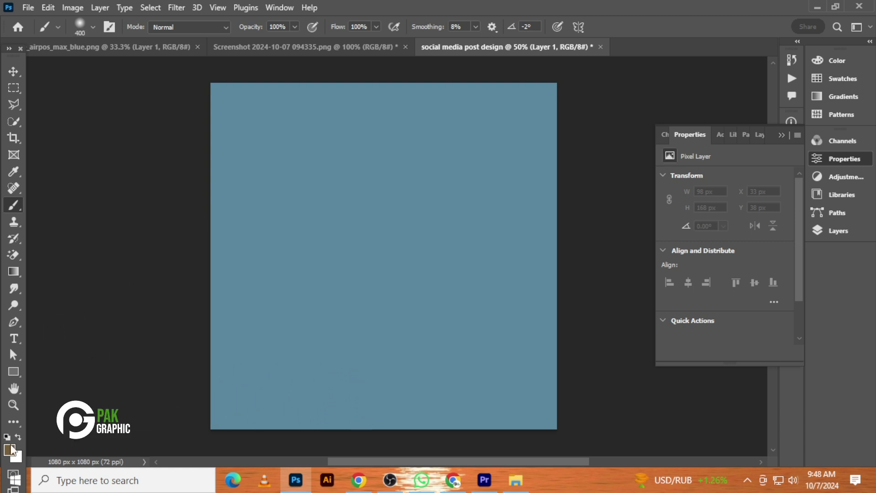
key("ctrl+v")
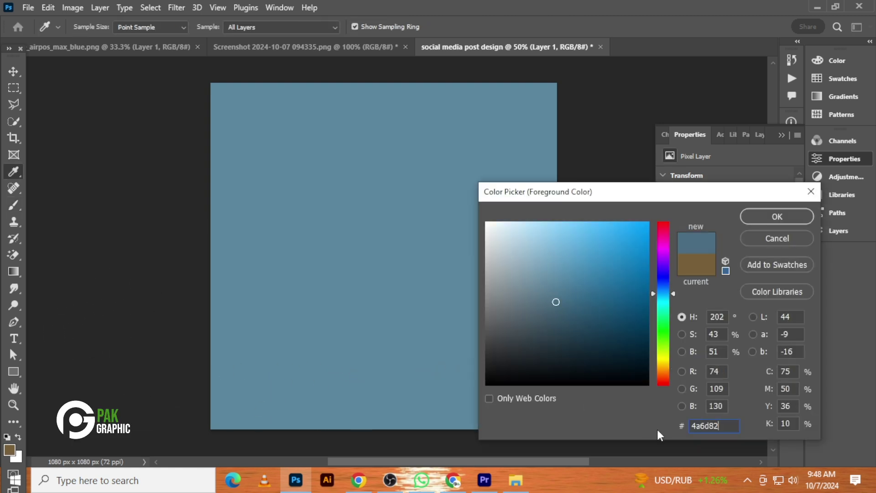
left_click(776, 217)
key("bracketleft")
key("bracketleft")
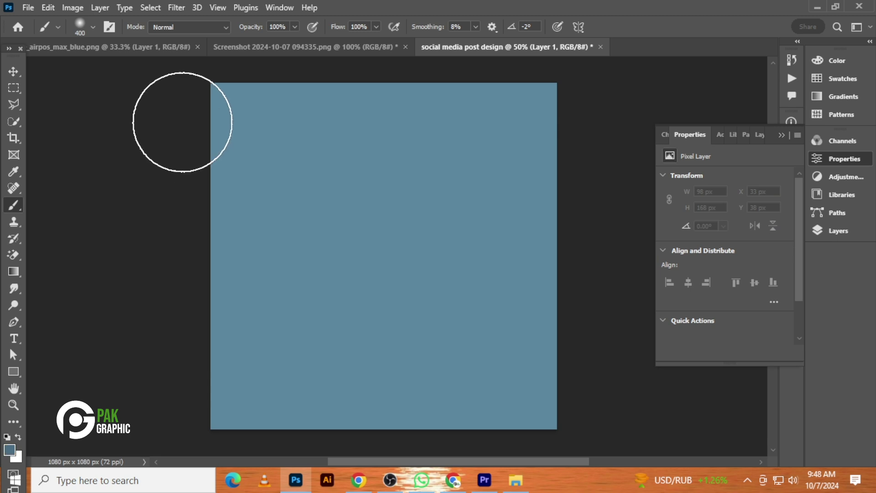
Paint a soft dark border along all four canvas edges, raising brush smoothing to 100% after the first stroke.
mouse_move(216, 104)
left_mouse_down()
mouse_move(229, 196)
mouse_move(224, 365)
mouse_move(230, 416)
left_mouse_up()
left_click(475, 26)
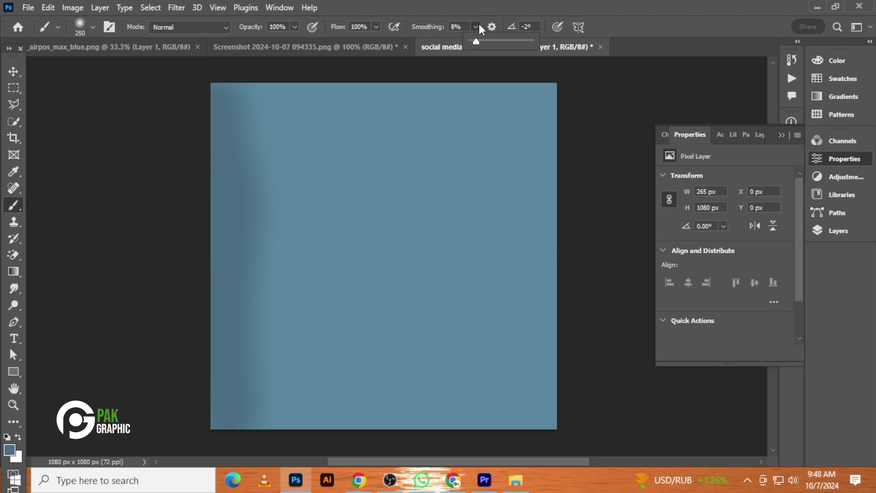
left_click_drag(477, 45, 531, 42)
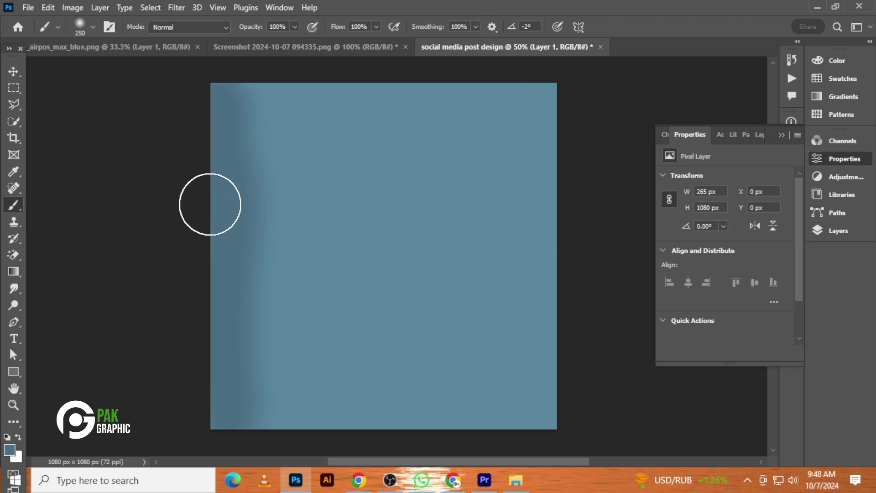
mouse_move(208, 371)
left_mouse_down()
mouse_move(268, 415)
mouse_move(522, 407)
mouse_move(551, 394)
mouse_move(541, 108)
mouse_move(514, 84)
mouse_move(131, 88)
left_mouse_up()
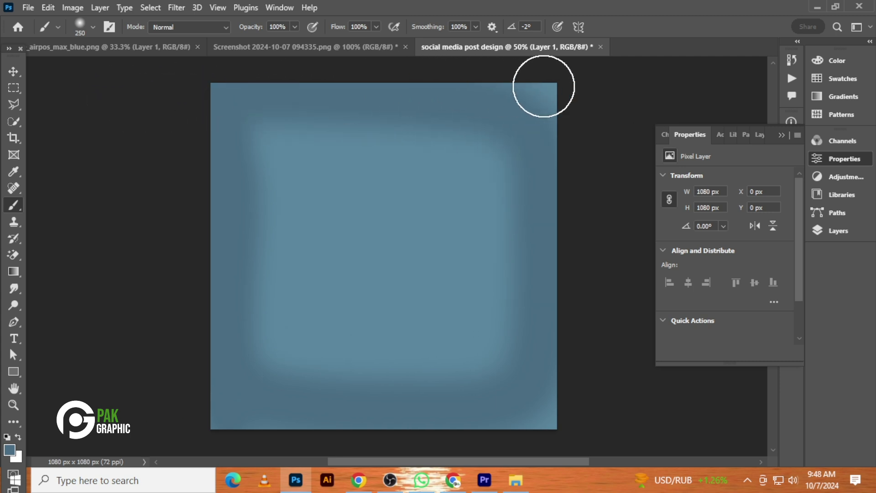
mouse_move(262, 357)
left_mouse_down()
mouse_move(336, 378)
mouse_move(451, 388)
mouse_move(518, 363)
mouse_move(569, 318)
left_mouse_up()
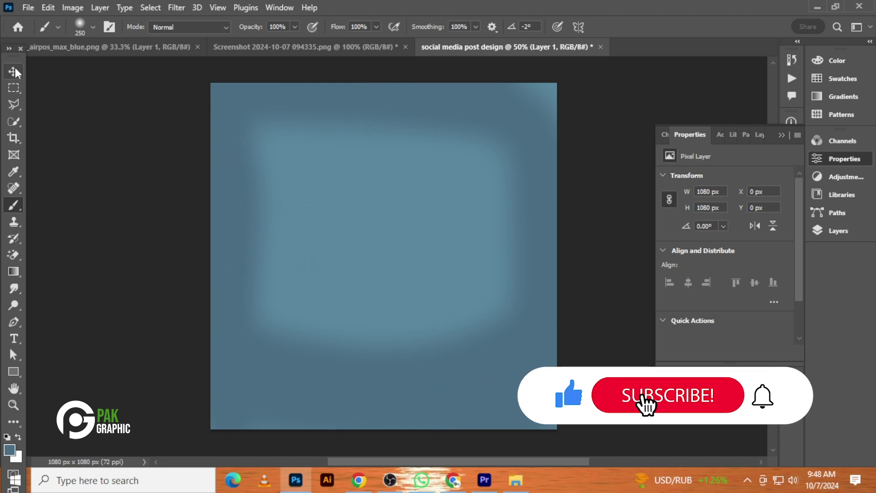
key("v")
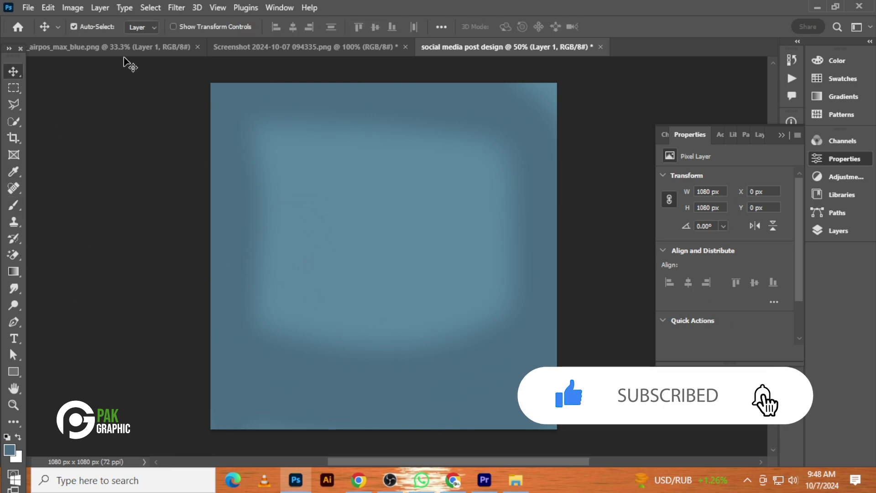
Apply a Gaussian Blur with a radius of about 52.4 pixels to the painted border layer.
left_click(186, 8)
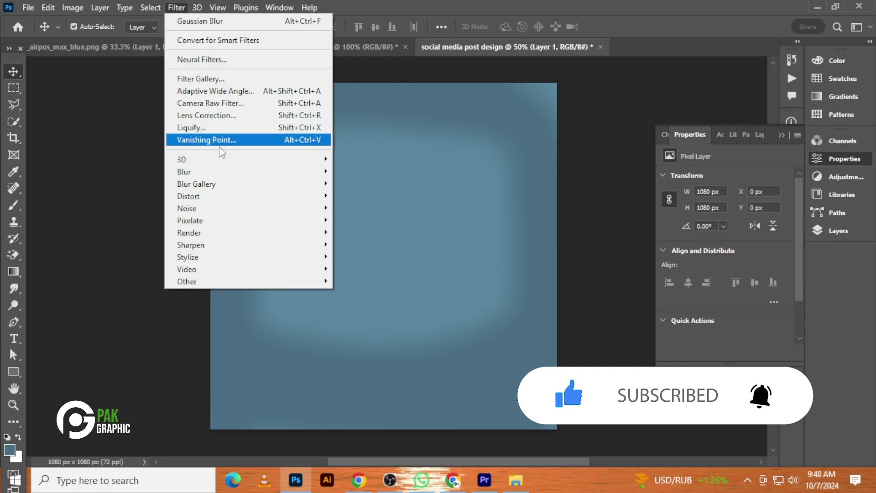
mouse_move(223, 173)
left_click(366, 221)
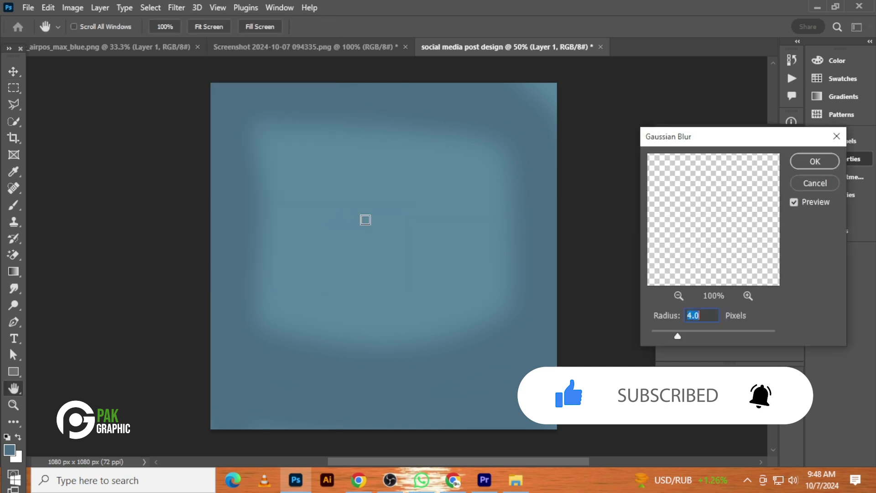
left_click(708, 333)
mouse_move(707, 335)
left_mouse_down()
mouse_move(739, 332)
mouse_move(720, 332)
left_mouse_up()
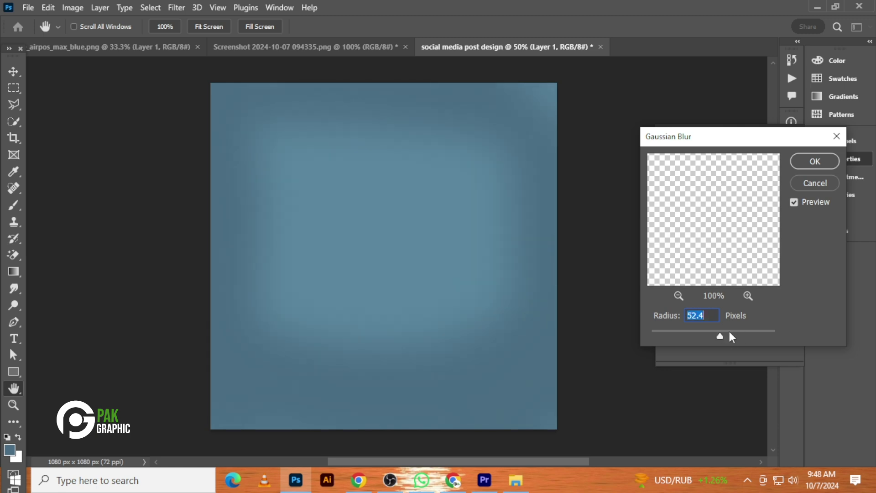
left_click(813, 163)
Scale the blurred border layer up to about 127% and shift it down to a centre Y of 600 px.
key("ctrl+t")
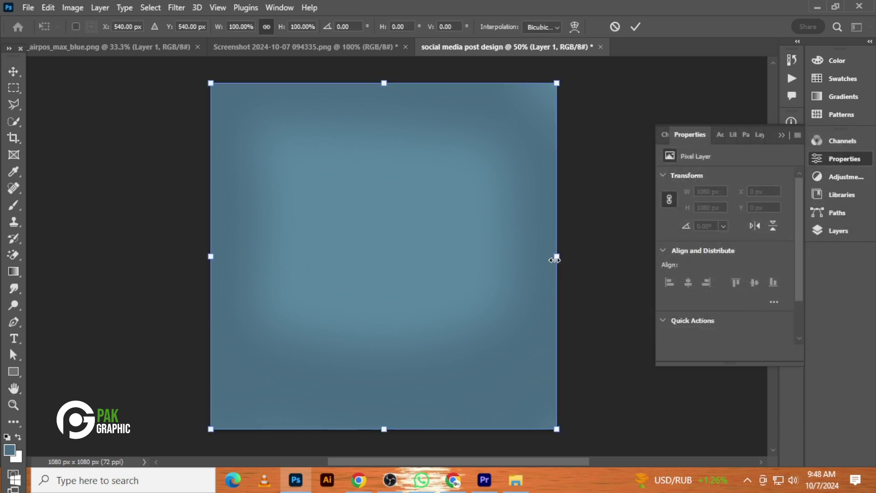
left_click_drag(554, 260, 590, 257)
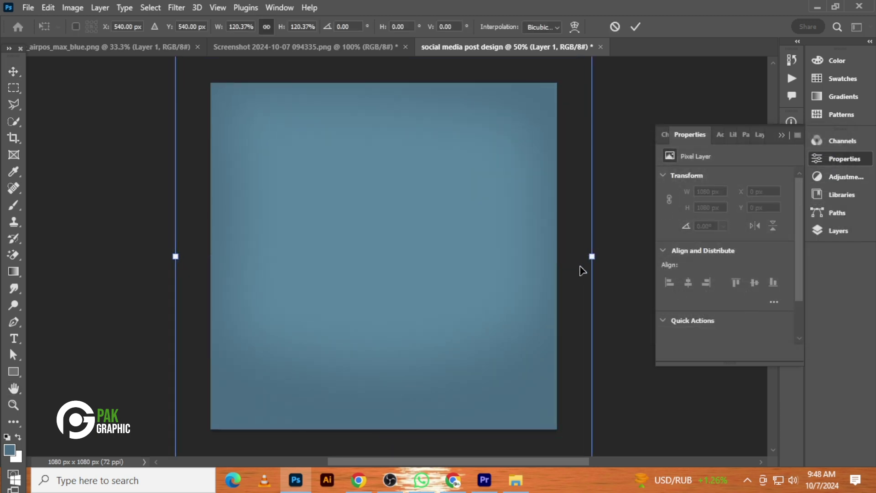
left_click_drag(543, 350, 548, 367)
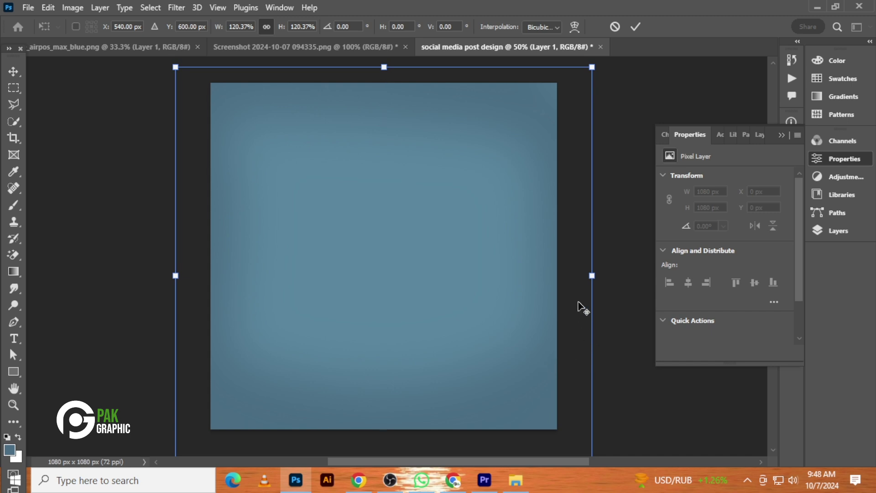
left_click_drag(592, 276, 603, 276)
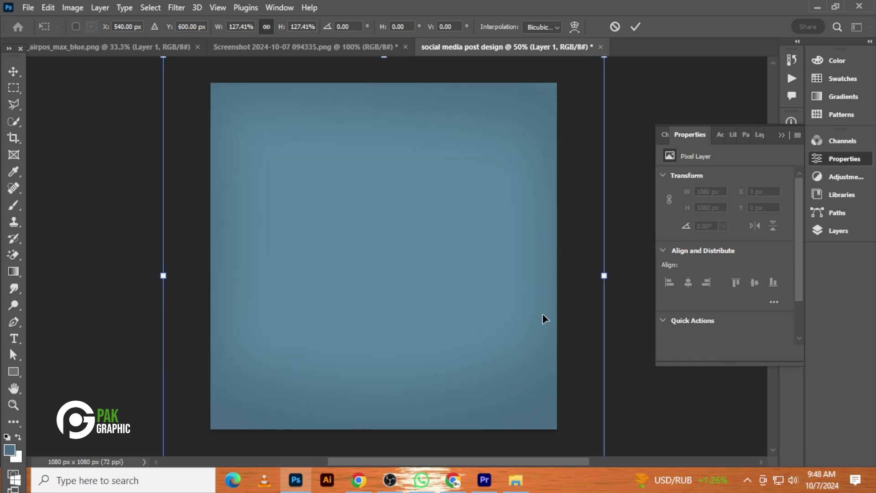
key("Return")
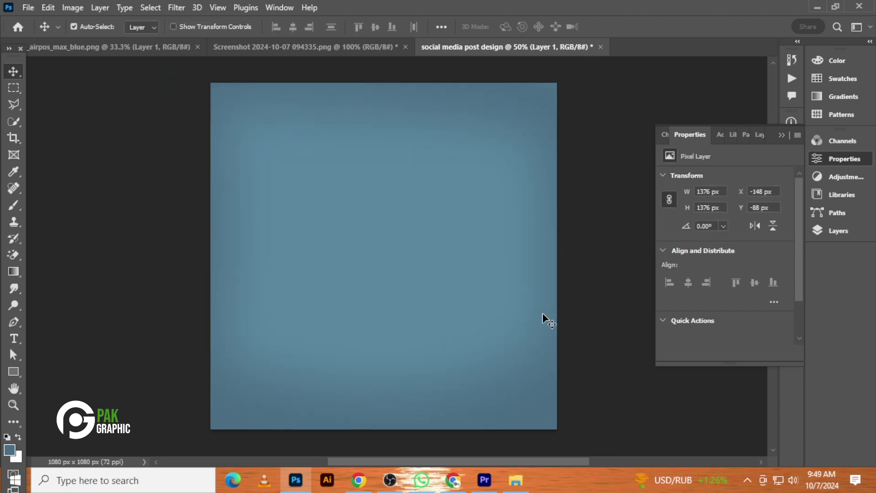
left_click(440, 317)
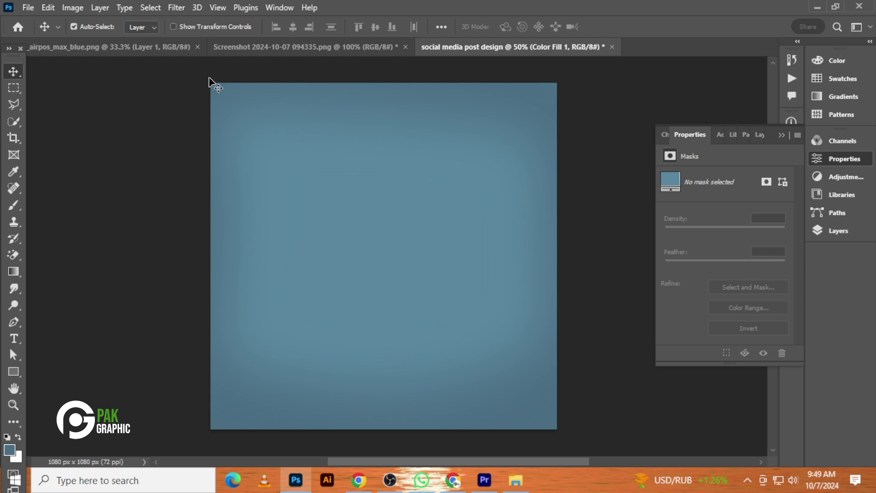
Copy the headphones image into the social media post design, scale it to about 743 x 824 px and place it on the canvas's right half.
left_click(163, 44)
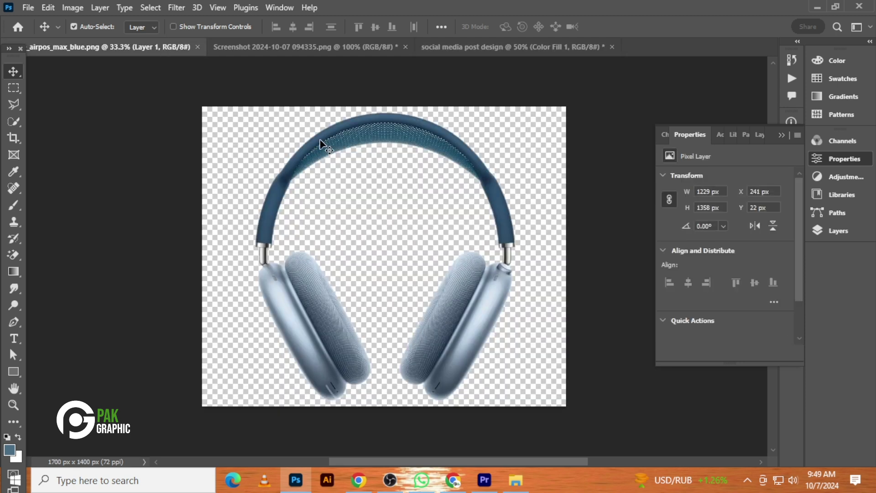
left_click_drag(320, 141, 470, 197)
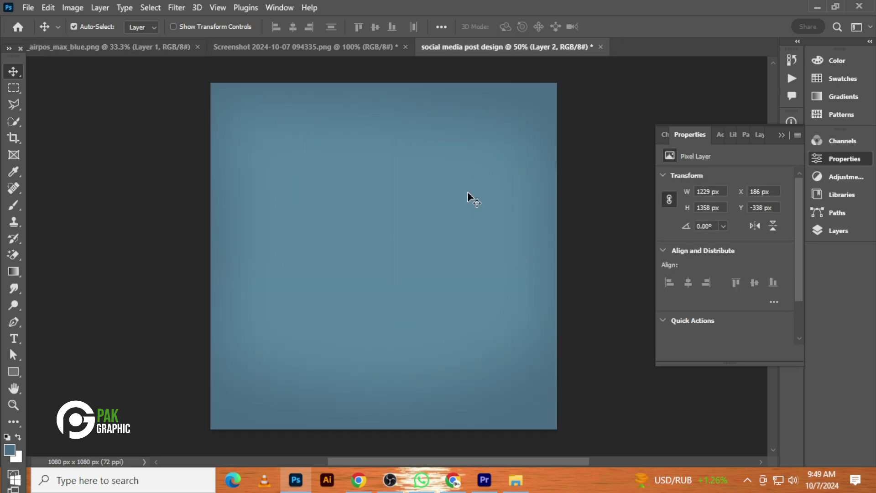
key("ctrl+t")
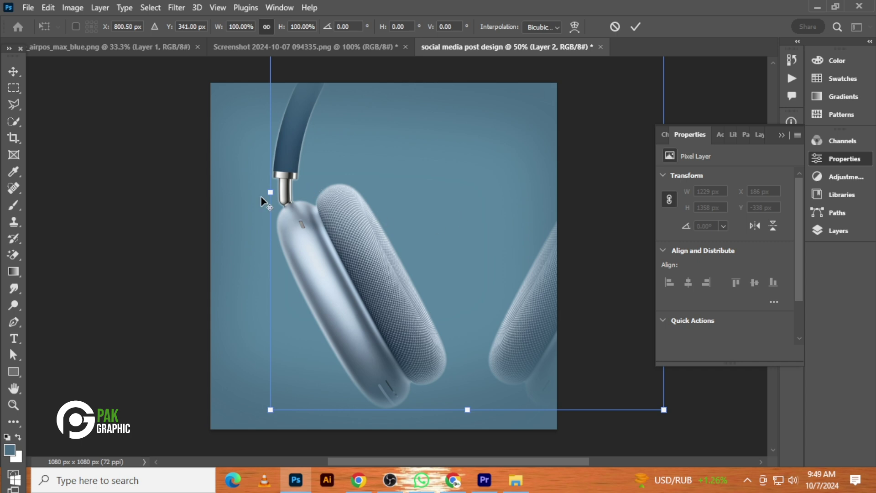
left_click_drag(266, 196, 346, 203)
left_click_drag(513, 242, 516, 309)
key("Return")
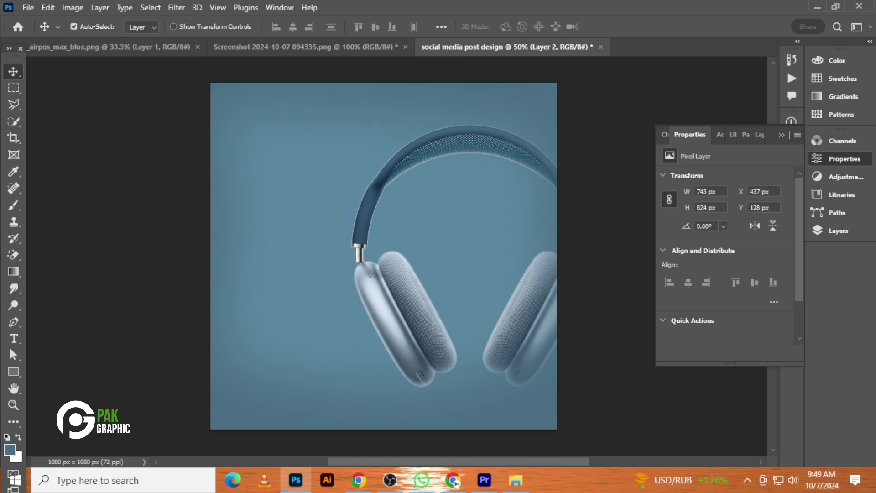
Move the headphones layer above the blurred border layer and shift the headphones slightly to the right.
left_click(842, 231)
left_click_drag(732, 247, 731, 220)
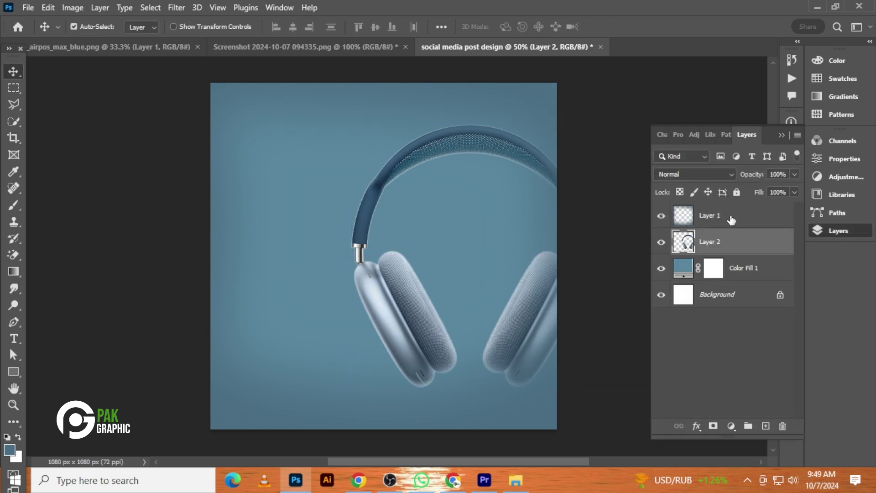
left_click_drag(734, 250, 737, 214)
left_click_drag(541, 160, 551, 161)
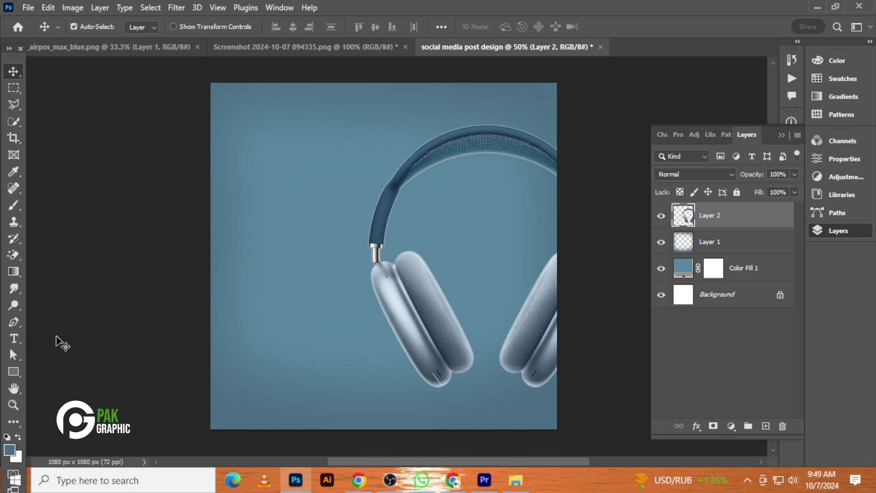
Add the text "airpods" beside the headphones and scale it to about 1022% width and 1448% height.
left_click(15, 340)
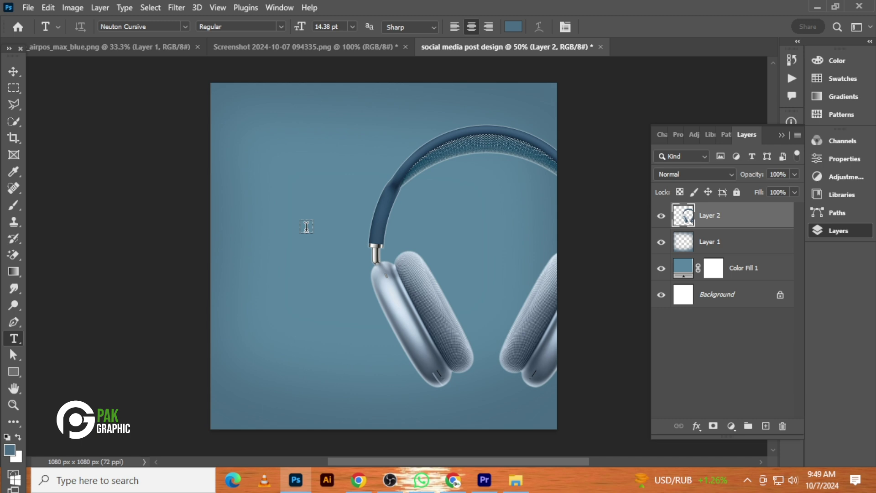
left_click(306, 226)
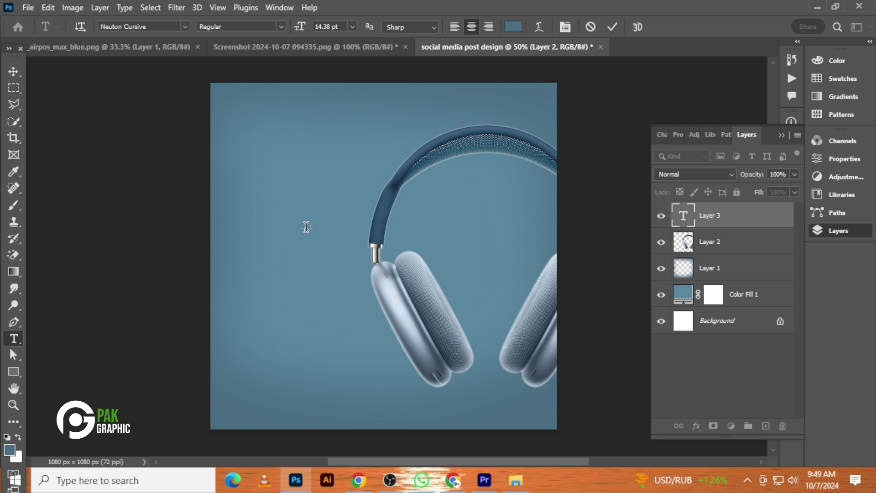
left_click(13, 71)
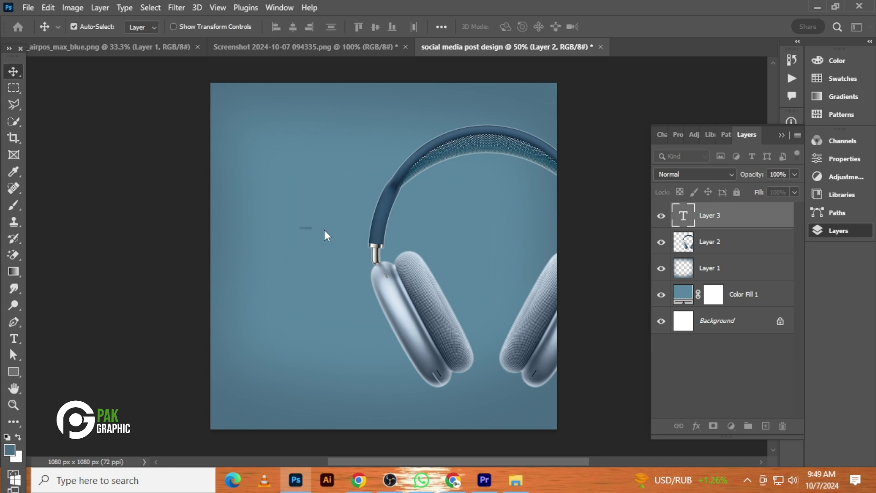
key("ctrl+t")
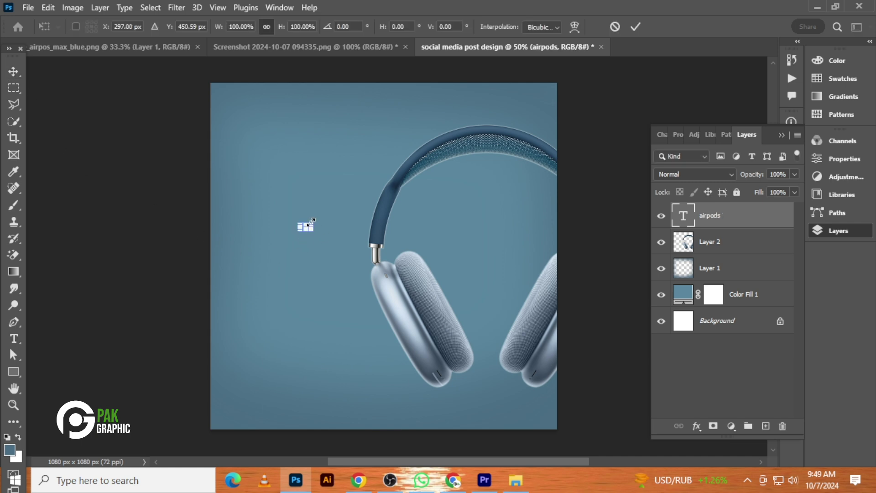
left_click_drag(312, 219, 365, 189)
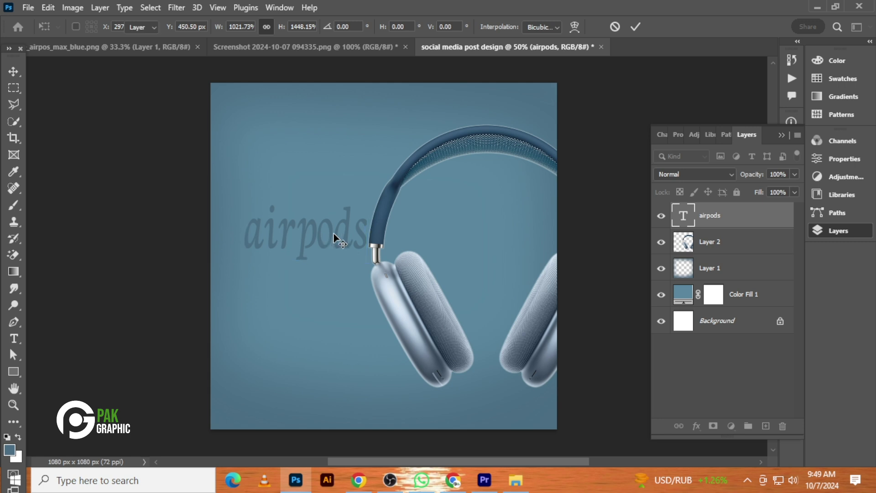
key("Return")
Set the airpods text's font to Poppins with the ExtraBold style.
left_click(843, 160)
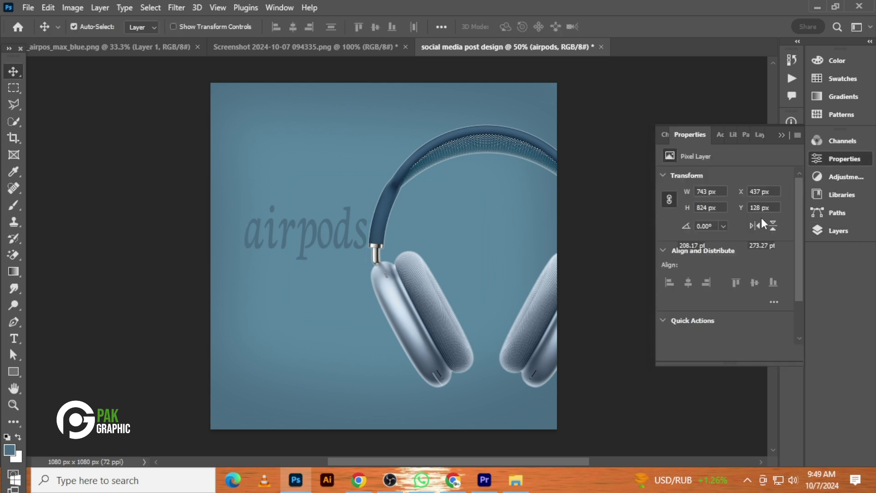
left_click(782, 211)
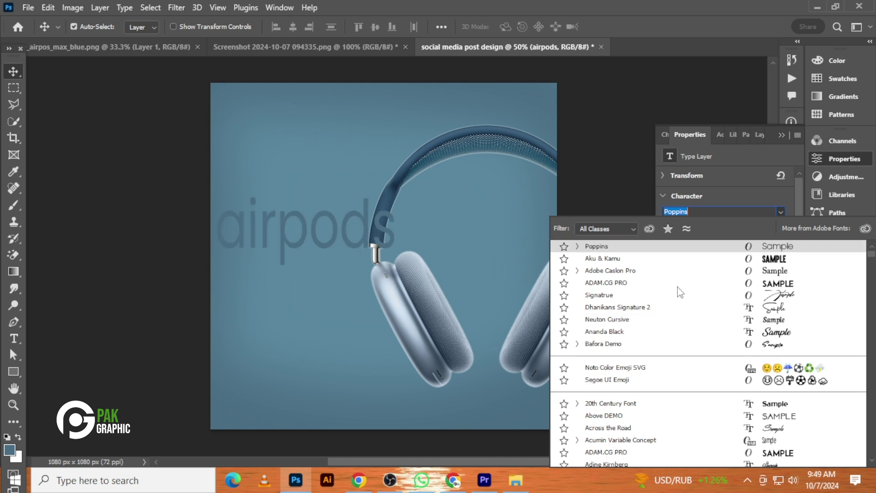
left_click(695, 249)
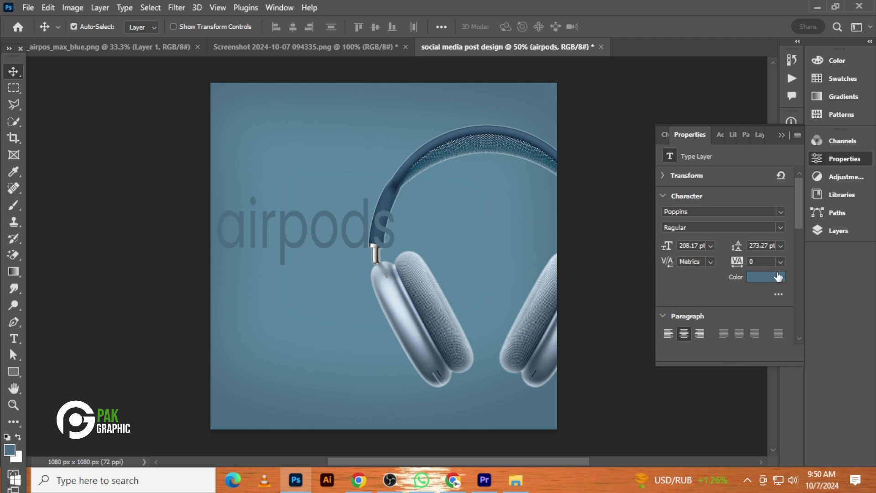
left_click(781, 227)
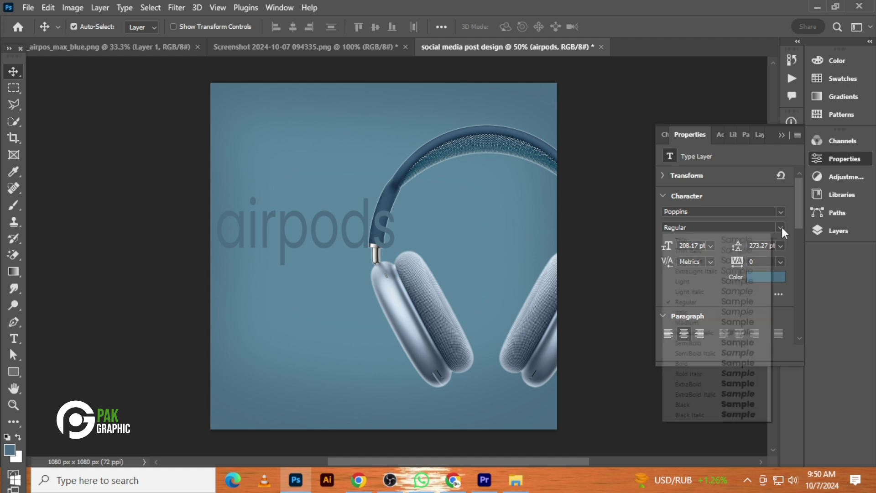
left_click(720, 363)
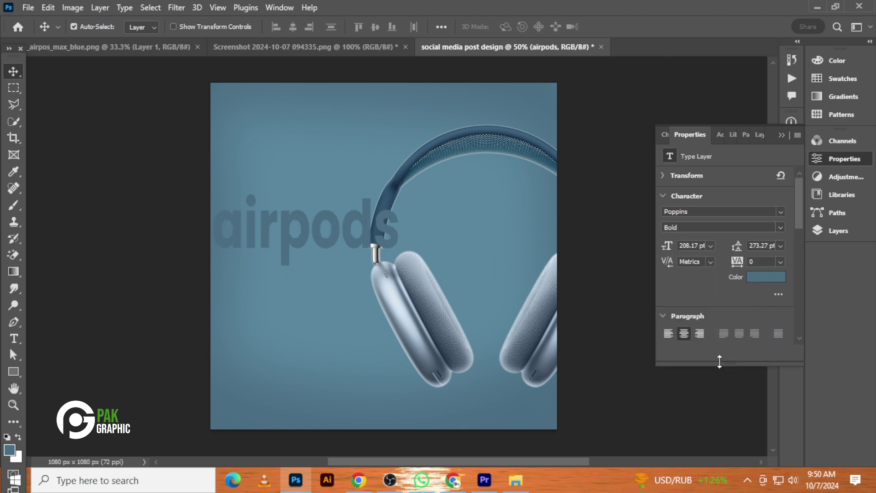
left_click(778, 227)
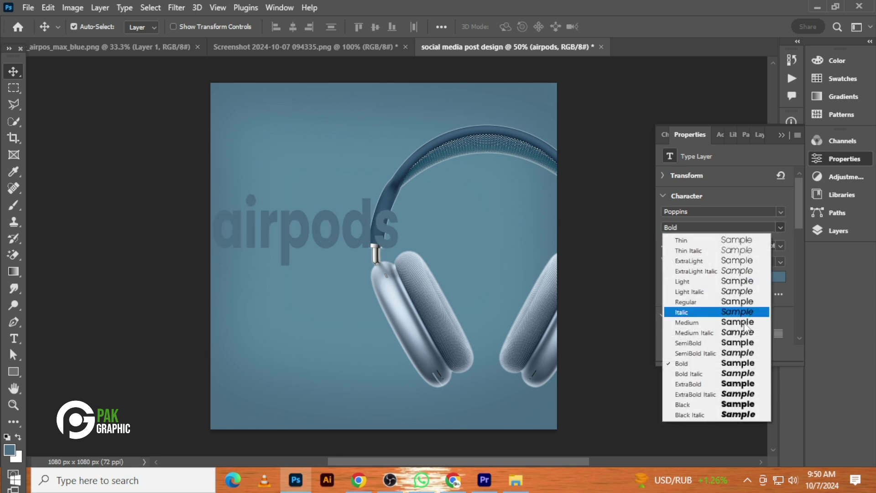
left_click(726, 383)
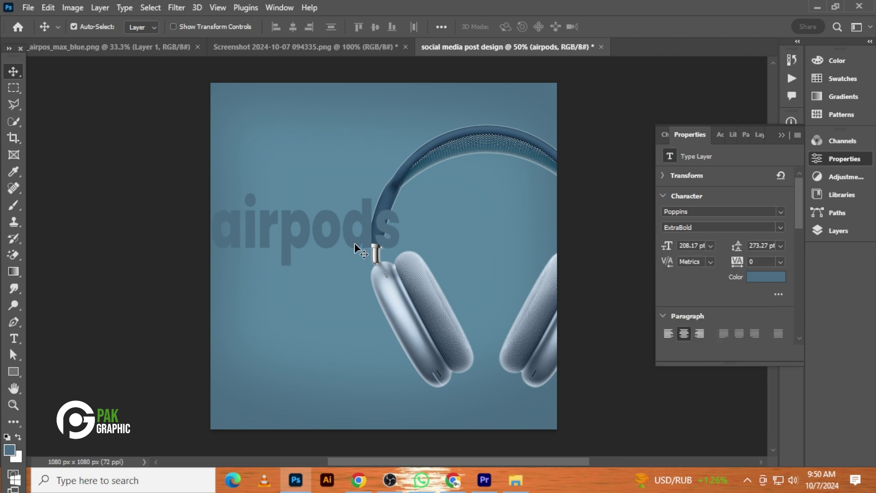
Move the airpods text to the right so it overlaps the headphones, and colour it white (ffffff).
left_click_drag(356, 249, 406, 265)
left_click(769, 278)
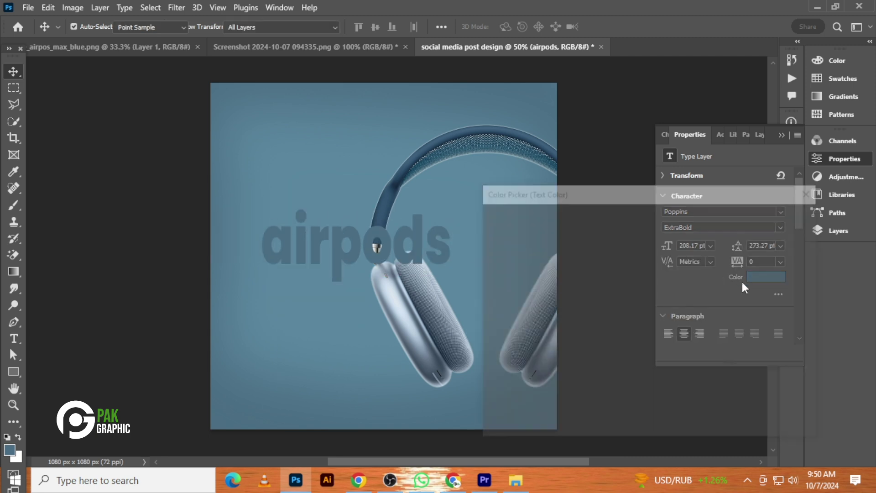
type("ffffff")
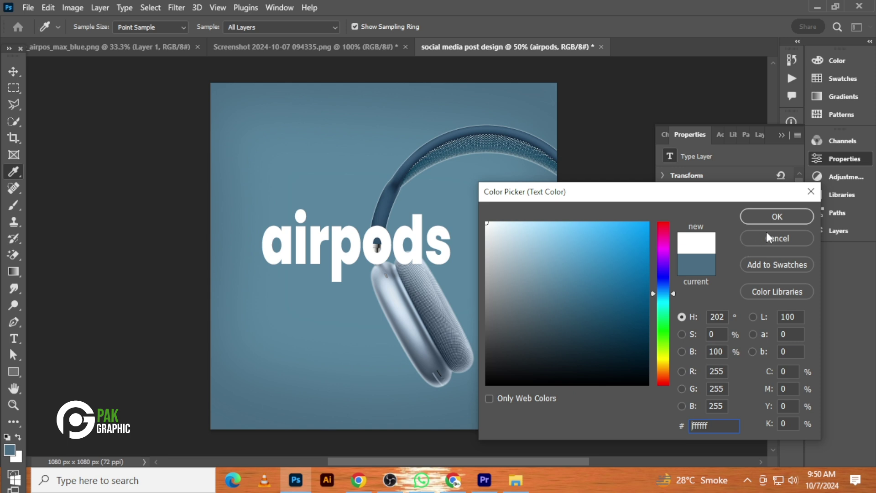
left_click(772, 215)
Rotate the airpods text by -90°, scale it to about 221% and place it over the headphones, running past the canvas's upper edge.
key("ctrl+t")
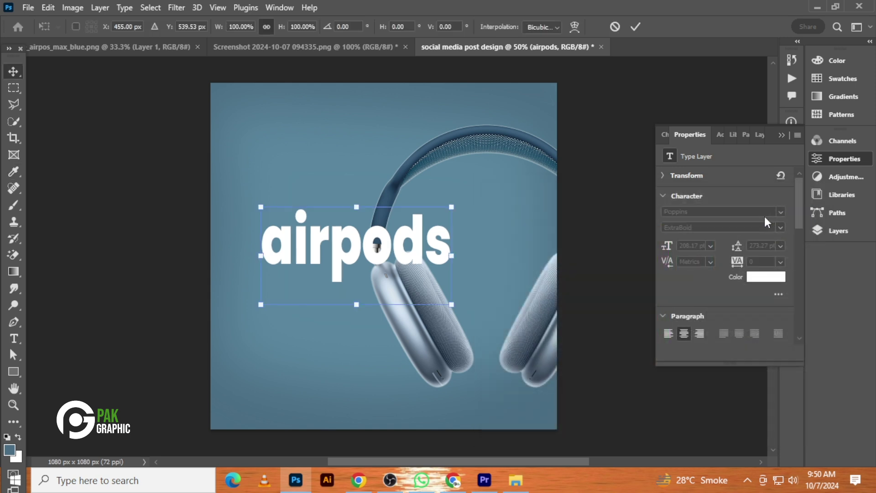
left_click_drag(491, 181, 289, 121)
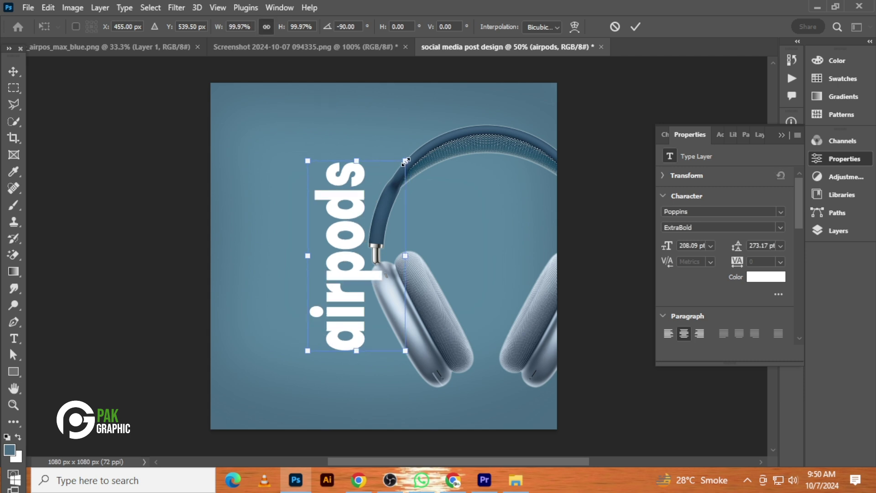
left_click_drag(406, 161, 440, 115)
left_click_drag(360, 286, 489, 206)
left_click_drag(561, 172, 595, 167)
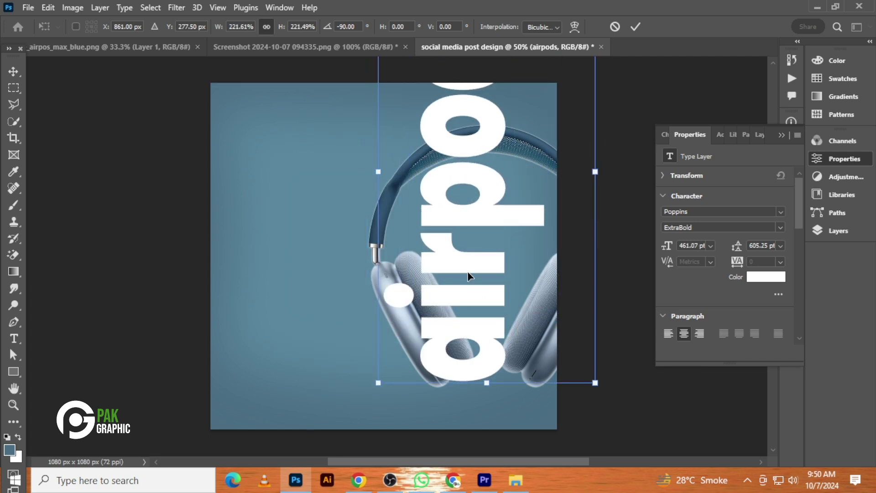
left_click_drag(471, 272, 497, 243)
key("Return")
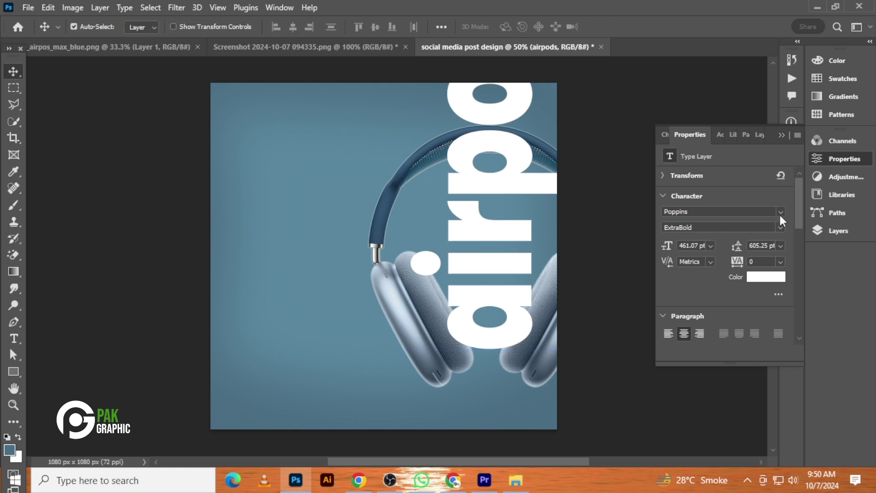
Browse the available fonts and try Arial on the vertical airpods text.
left_click(780, 211)
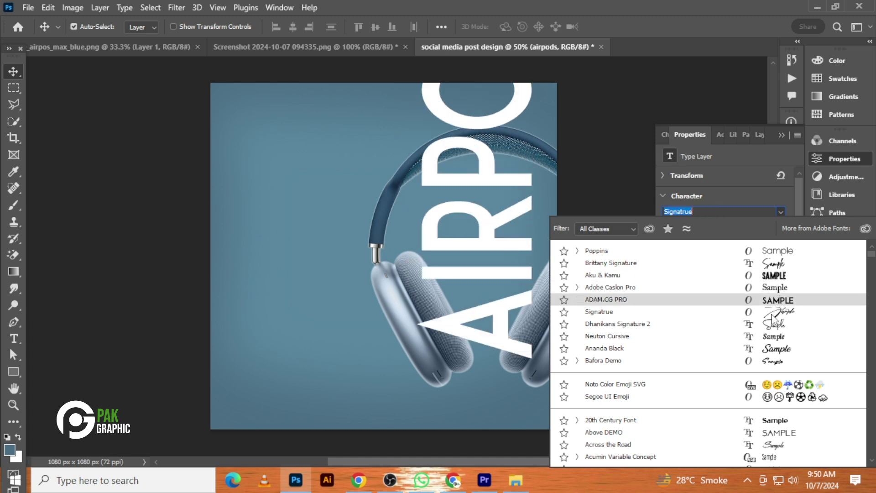
scroll(699, 414, "down", 2)
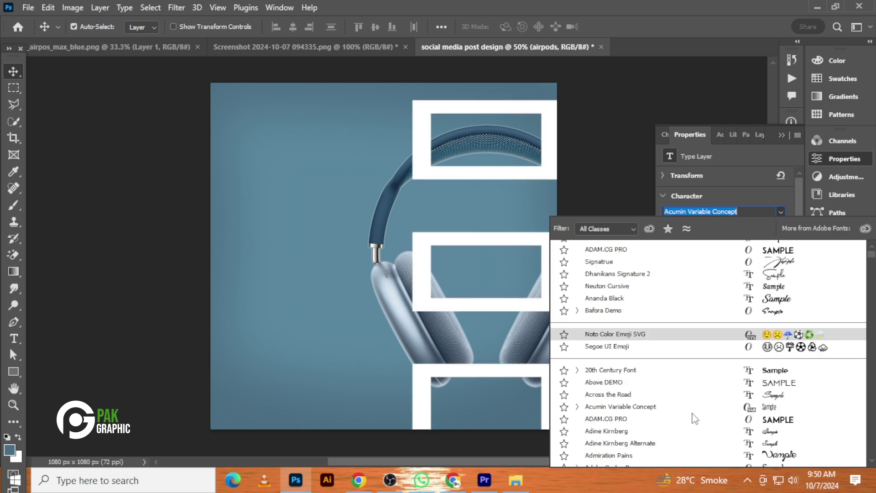
scroll(694, 418, "down", 4)
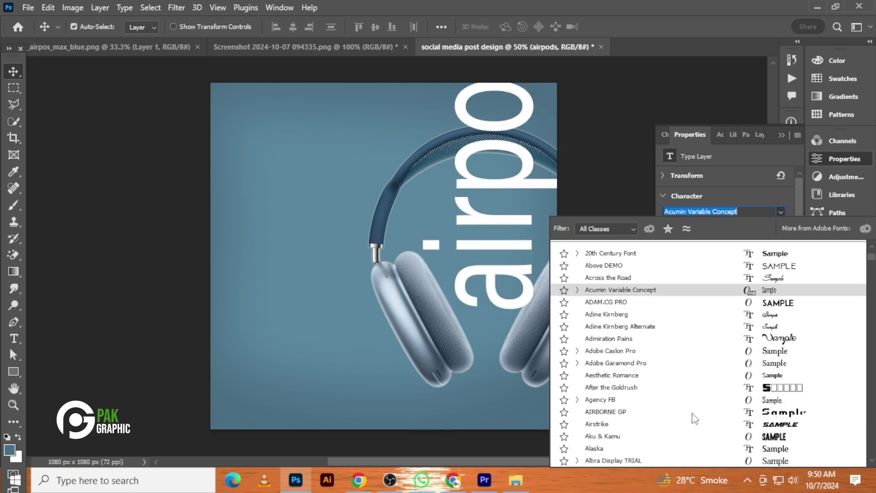
scroll(695, 418, "down", 3)
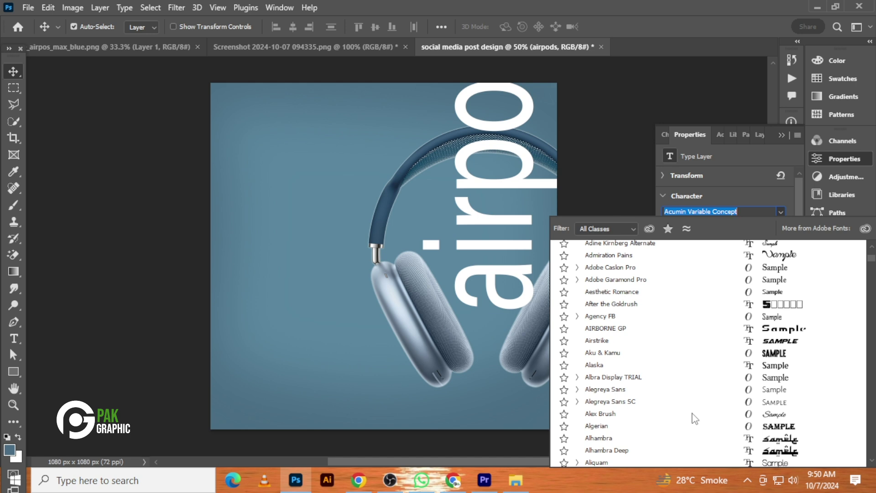
scroll(694, 418, "down", 5)
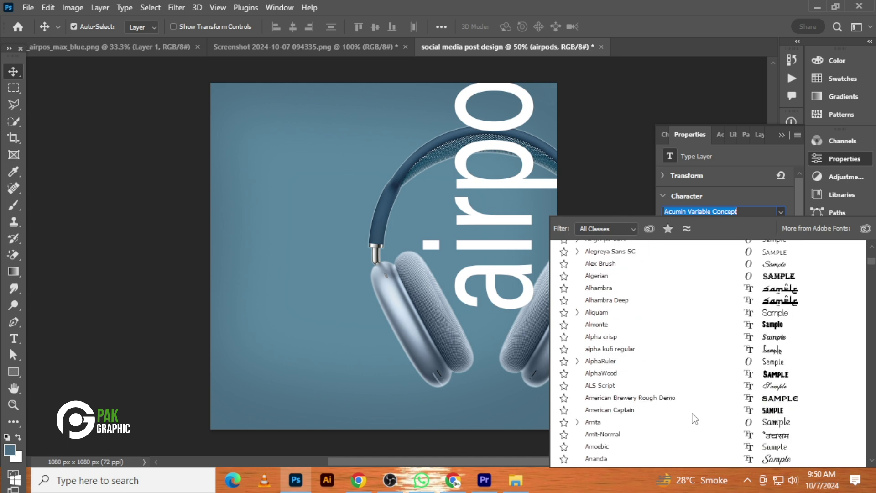
scroll(694, 419, "down", 5)
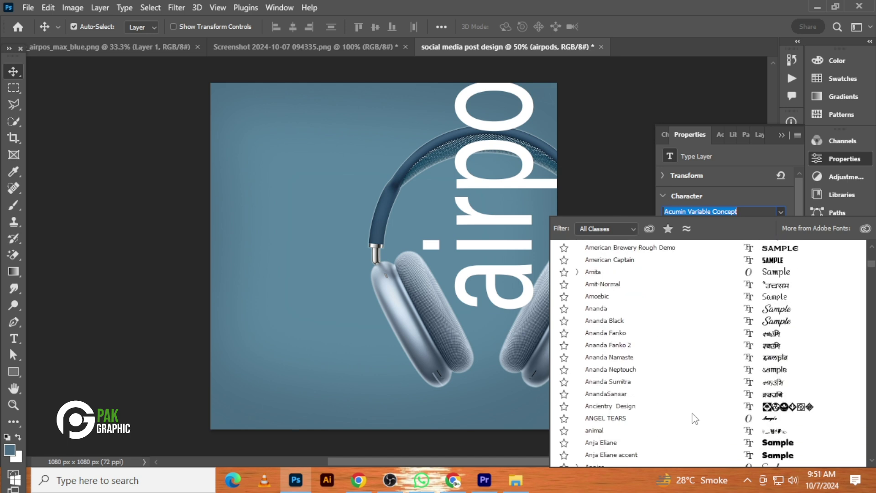
scroll(694, 419, "down", 2)
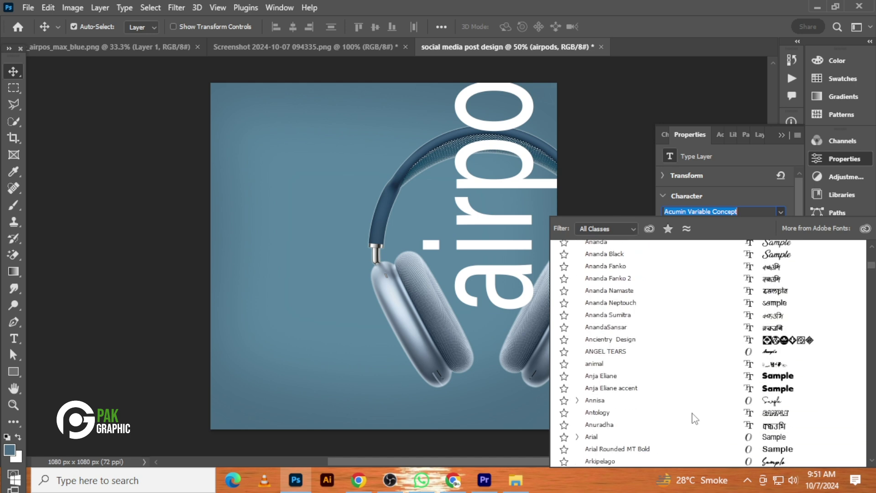
left_click(619, 439)
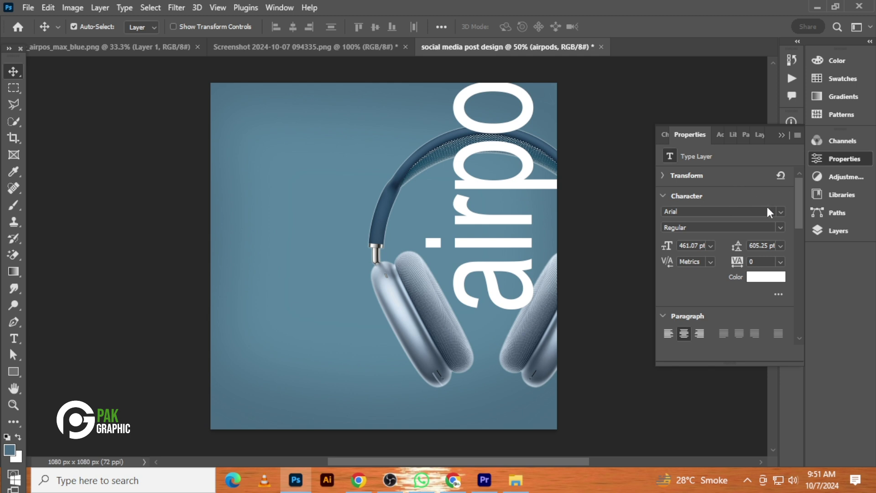
Set the vertical airpods text to the Poppins font in the Bold style.
left_click(780, 211)
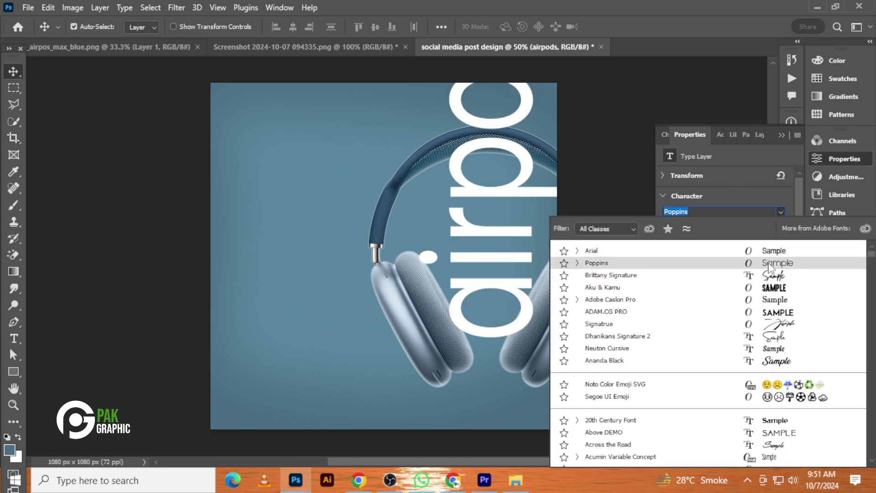
left_click(770, 264)
left_click(781, 226)
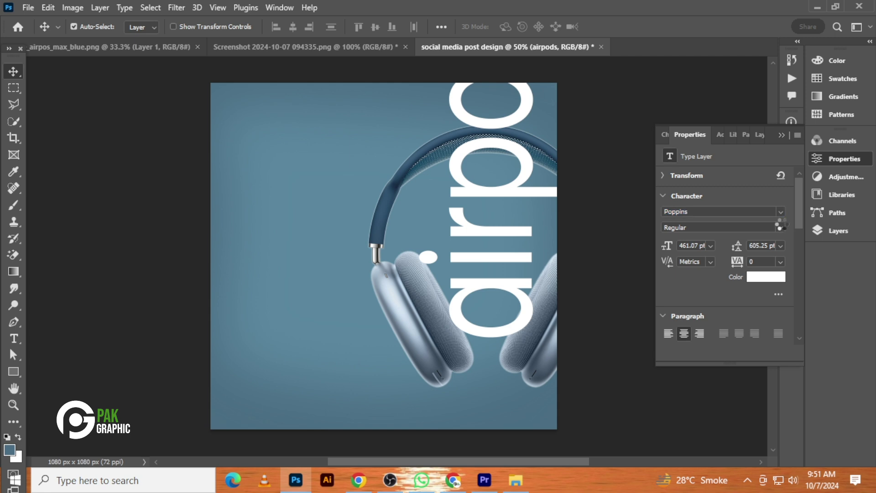
left_click(708, 382)
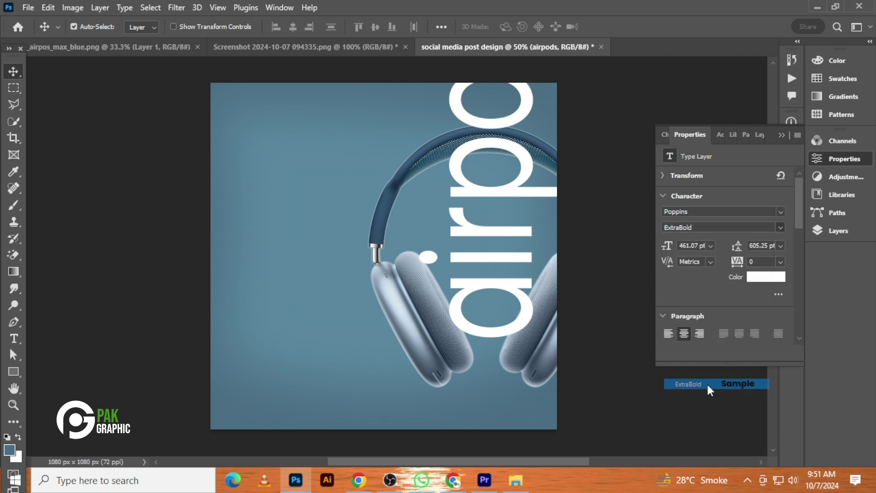
left_click(782, 228)
left_click(713, 361)
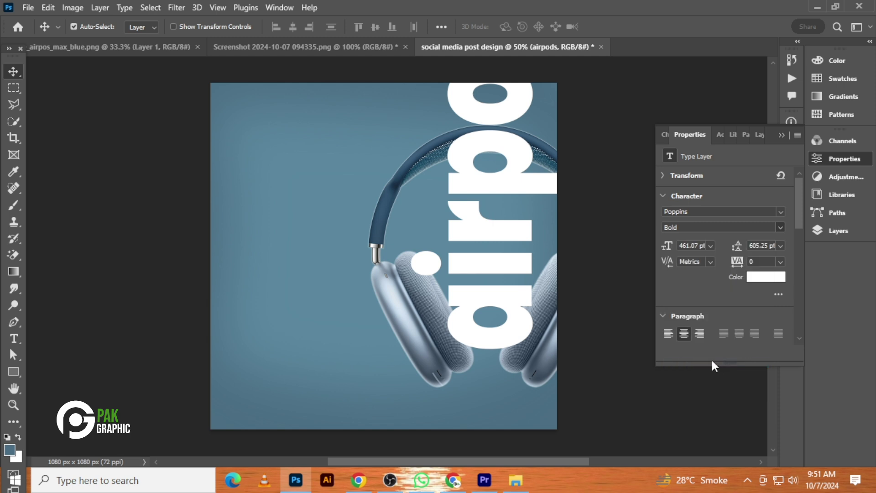
Scale the vertical airpods text up to about 124% and shift it slightly upward over the headphones.
key("ctrl")
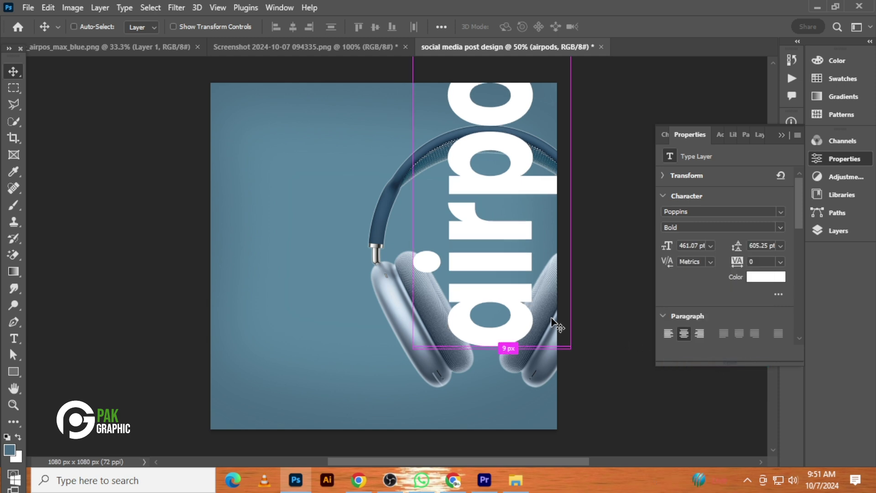
key("ctrl+t")
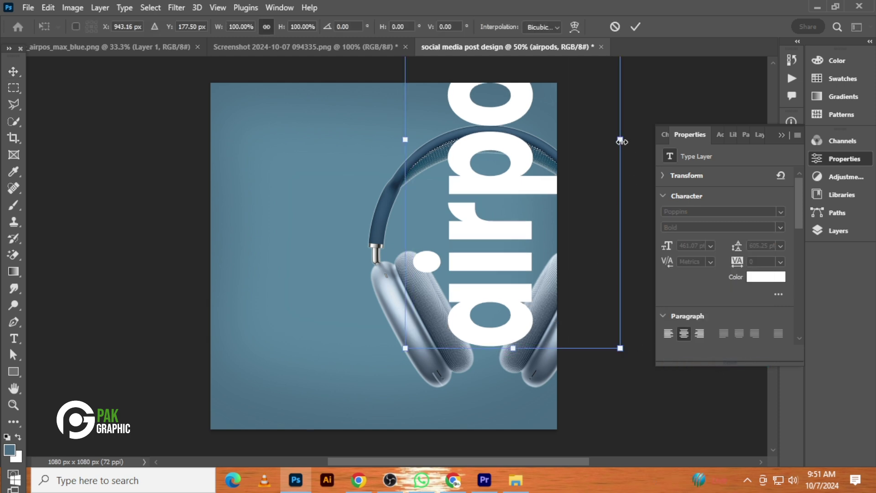
left_click_drag(620, 140, 638, 141)
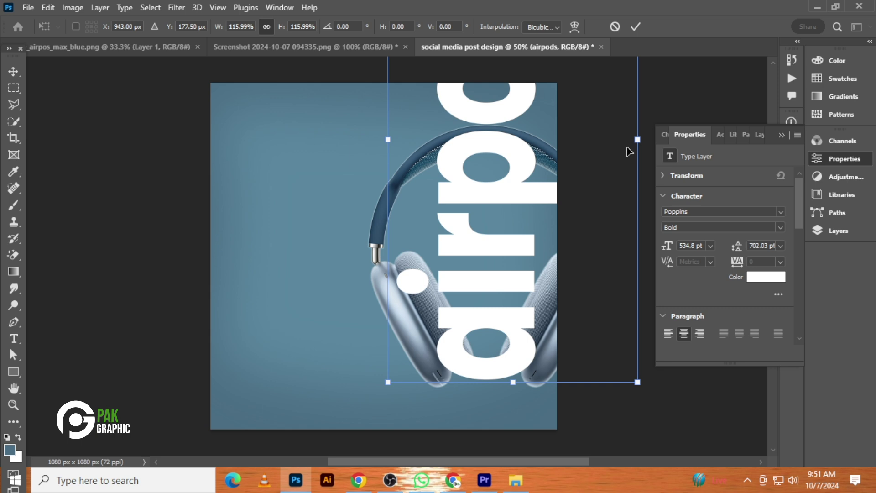
mouse_move(637, 140)
left_mouse_down()
mouse_move(673, 136)
mouse_move(651, 123)
mouse_move(644, 133)
left_mouse_up()
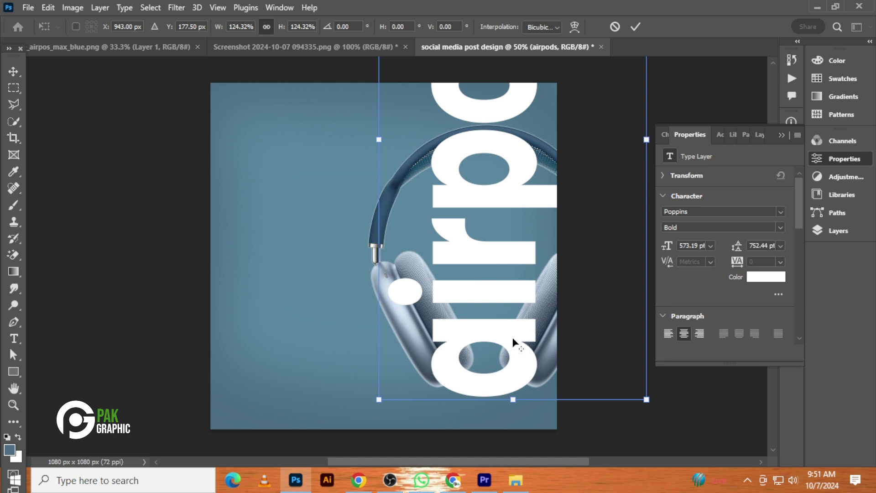
left_click_drag(513, 343, 511, 318)
key("Return")
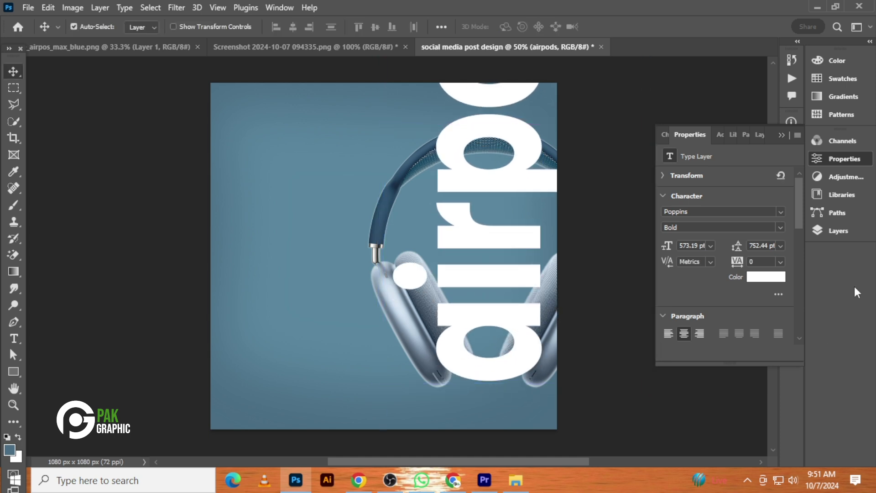
Move the headphones layer above the airpods text layer in the layer stack.
left_click(849, 231)
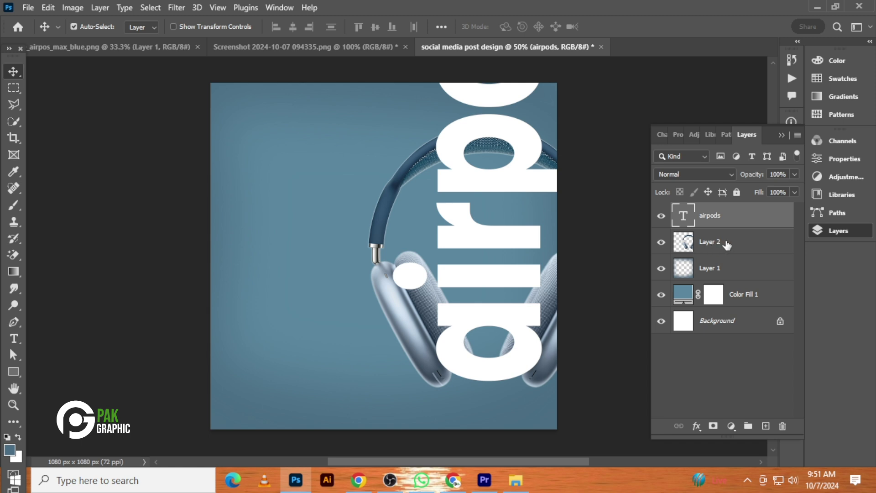
left_click(761, 244)
left_click_drag(762, 245, 762, 214)
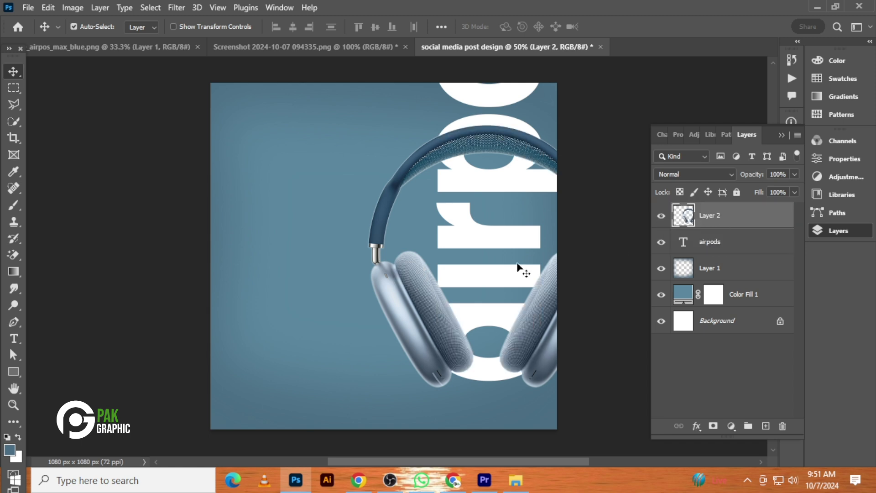
Shift the vertical airpods text and the headphones upward, and nudge the headphones slightly left and up into place.
left_click(499, 281)
left_click_drag(499, 281, 501, 260)
left_click_drag(524, 322, 529, 291)
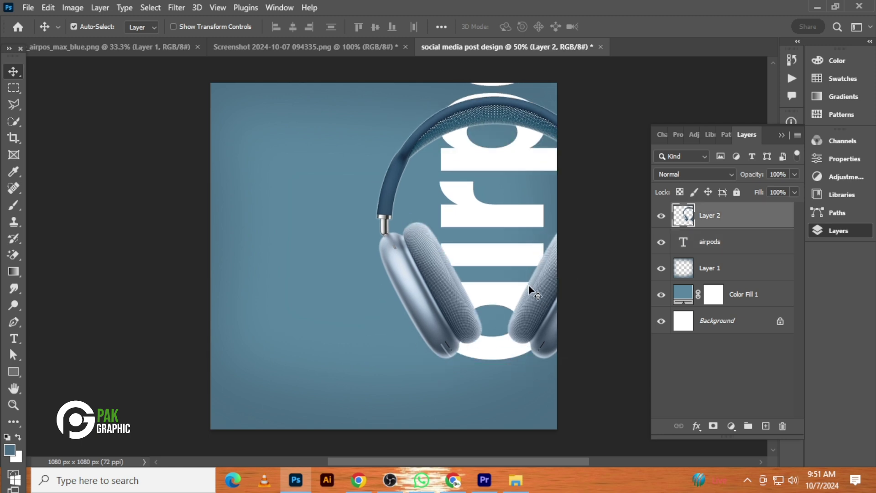
key("Left")
key("Left")
key("Left")
key("Left")
key("Up")
key("Up")
key("Up")
key("Up")
key("Up")
key("Up")
key("Up")
key("Up")
key("Up")
key("Up")
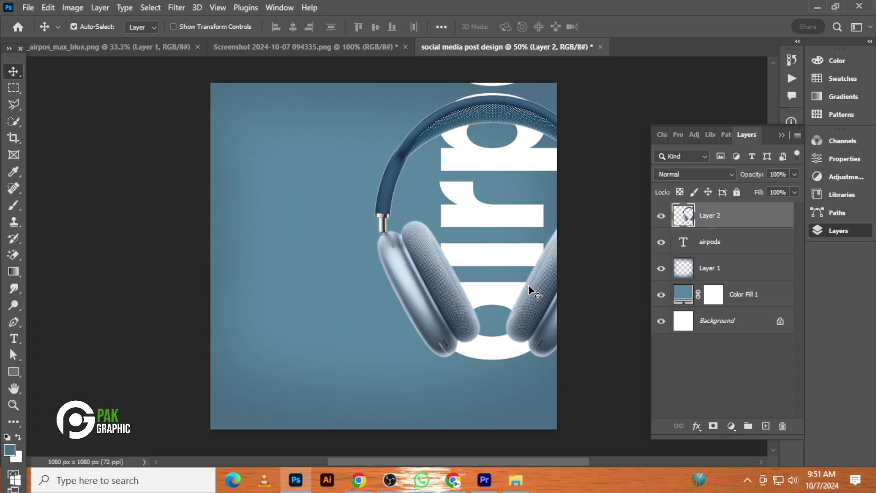
Add a new empty layer directly above the background shading layer (Layer 1).
left_click(498, 391)
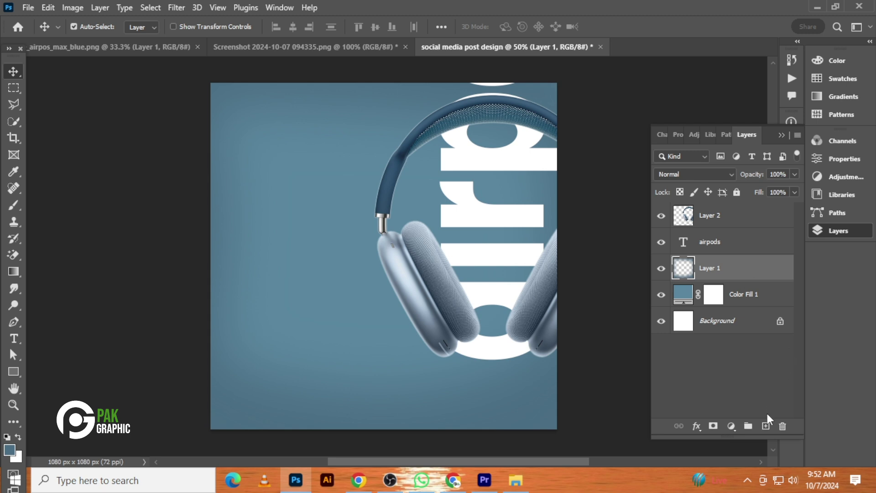
left_click(764, 426)
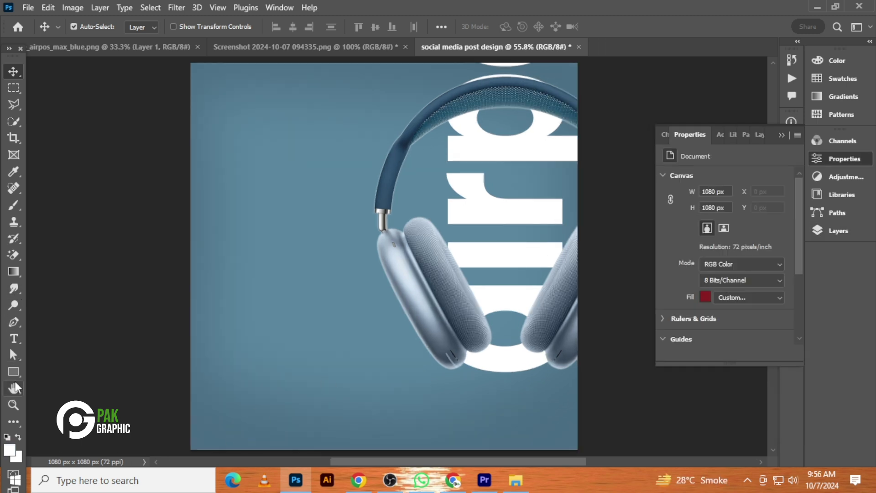
Add the white text "MEGA SALE" in Poppins Bold on the empty area left of the headphones.
left_click(13, 338)
left_click(325, 326)
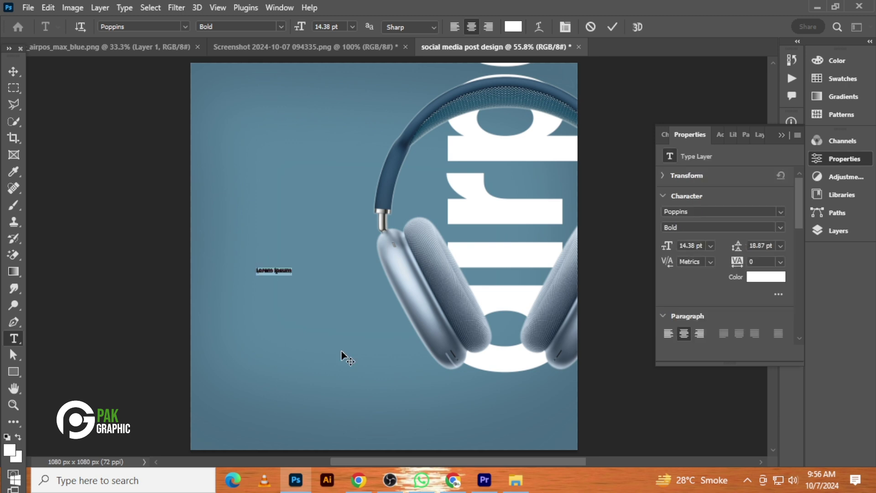
type("Ne")
left_click(18, 72)
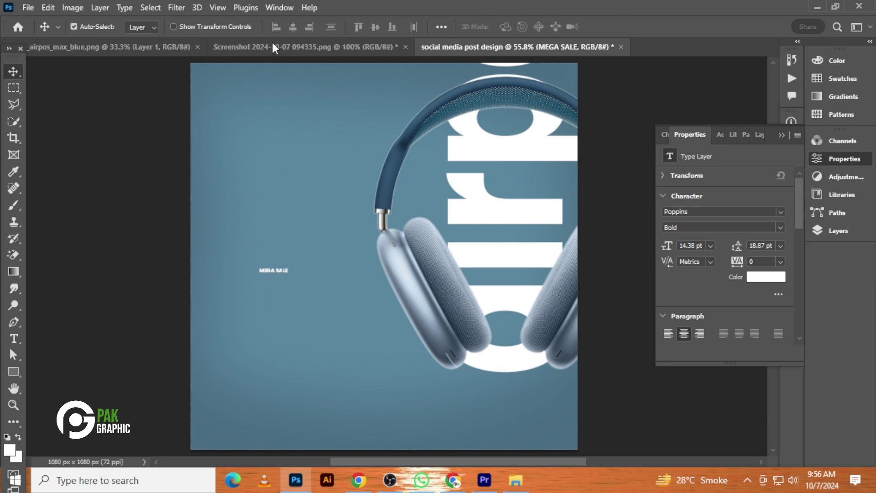
Scale the MEGA SALE text to about 612% and place it near the canvas's upper-left corner.
key("ctrl+t")
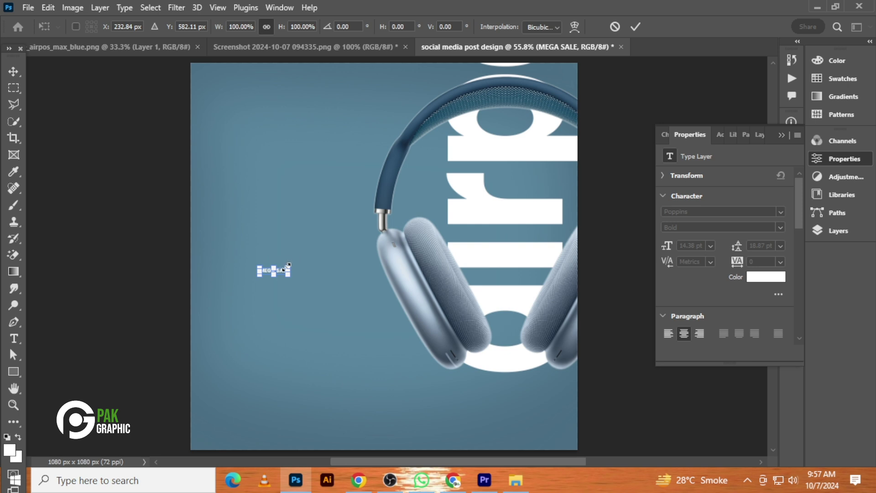
left_click_drag(290, 266, 353, 243)
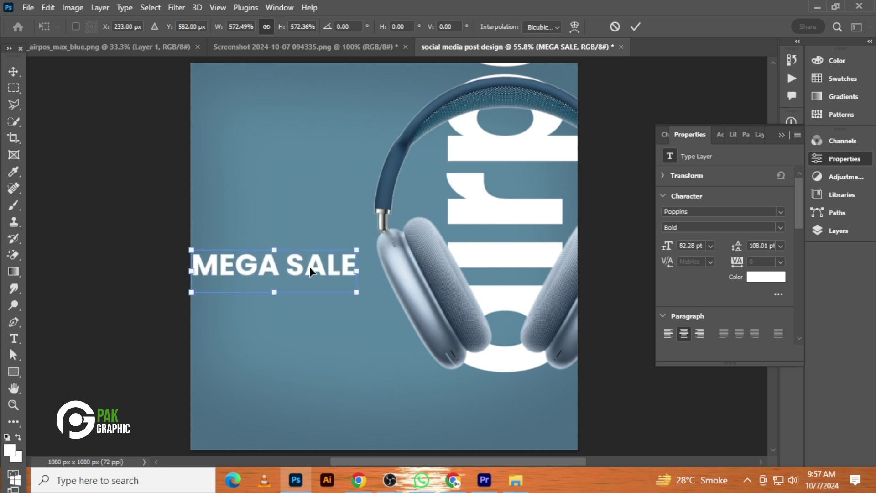
left_click_drag(310, 278, 354, 112)
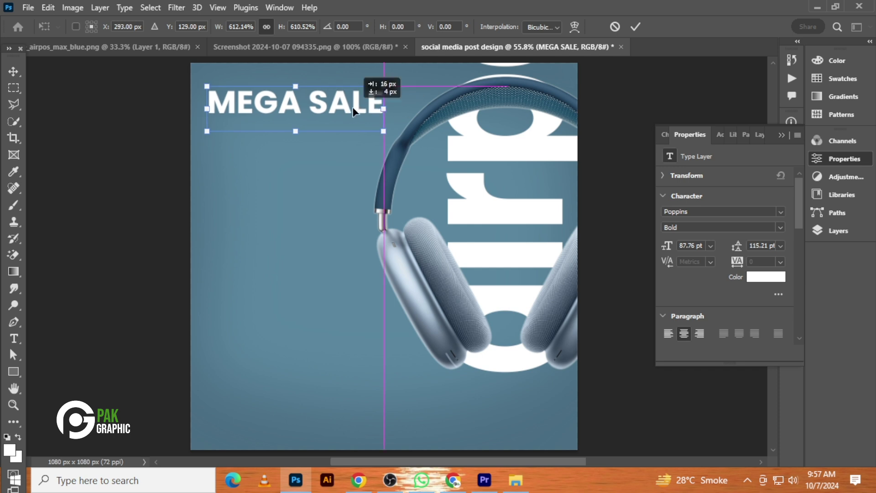
key("Escape")
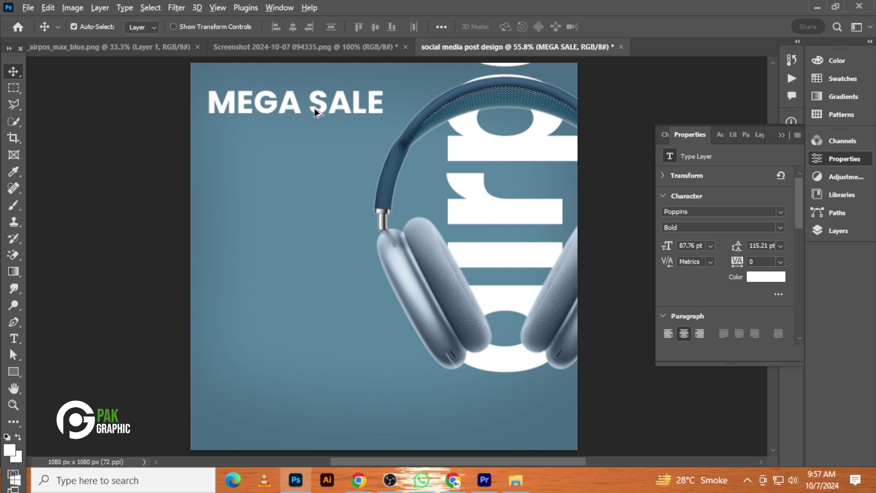
Duplicate the MEGA SALE text directly beneath itself and change the copy to "OF THE YEAR".
left_click_drag(322, 110, 325, 138)
double_click(325, 136)
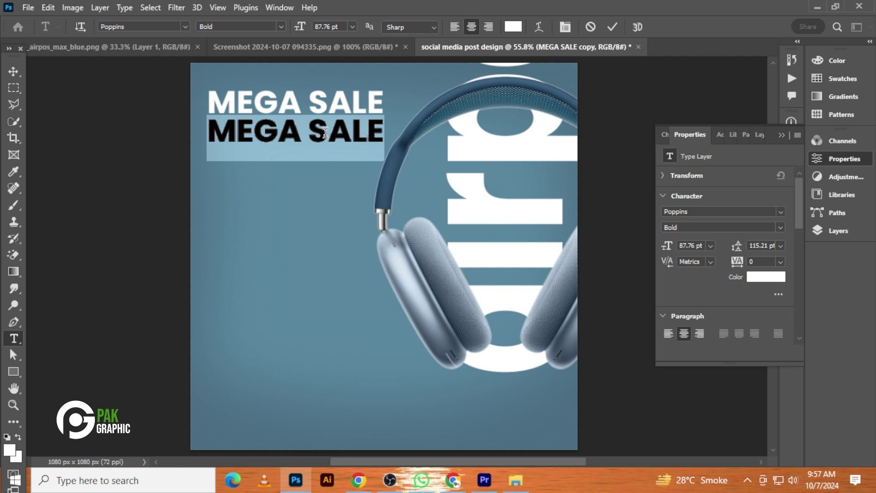
type("OF TH")
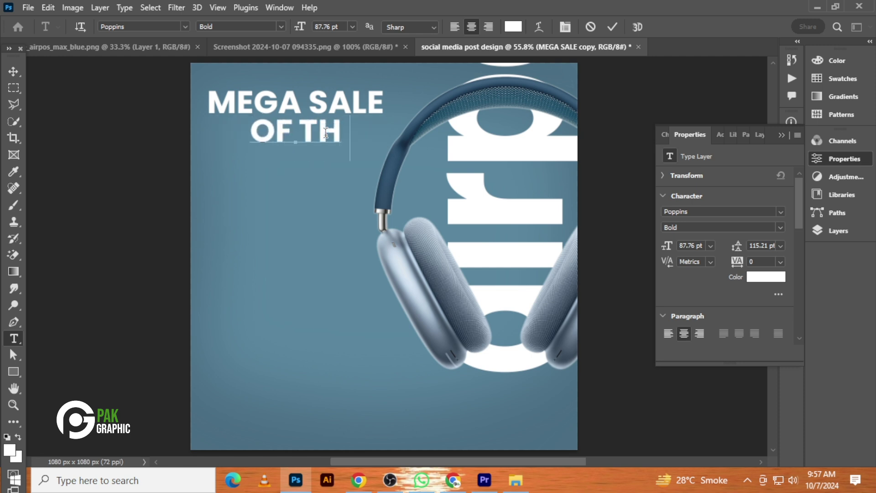
type("E YEAR")
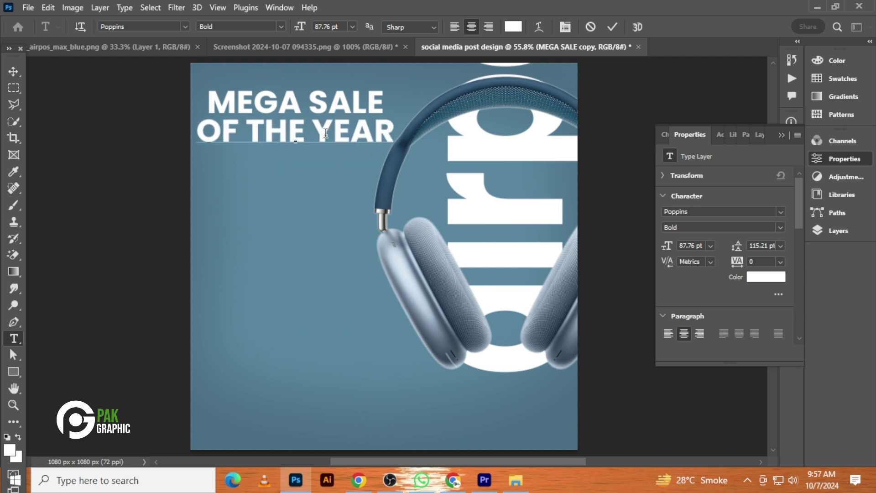
left_click(13, 73)
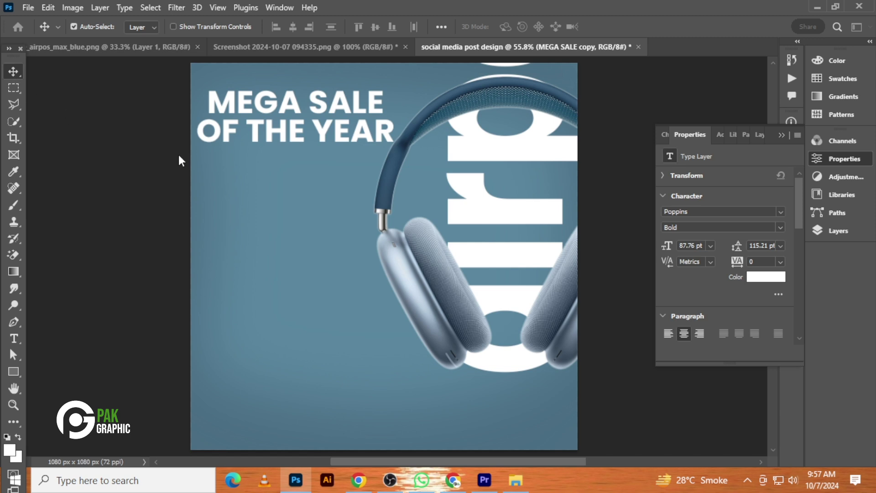
Scale the OF THE YEAR text down to about 58%, centred under MEGA SALE.
key("ctrl+t")
left_click_drag(392, 118, 350, 127)
key("Return")
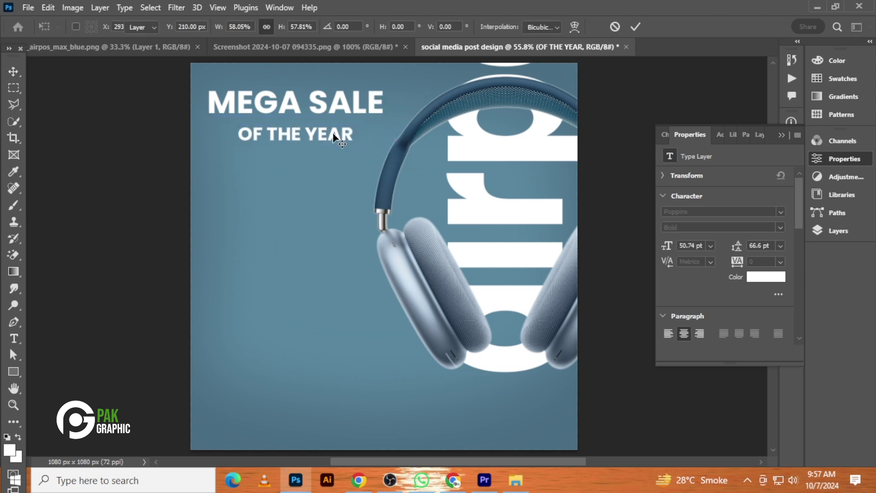
Set the OF THE YEAR text to the Medium style and move it up closer to MEGA SALE.
left_click(778, 228)
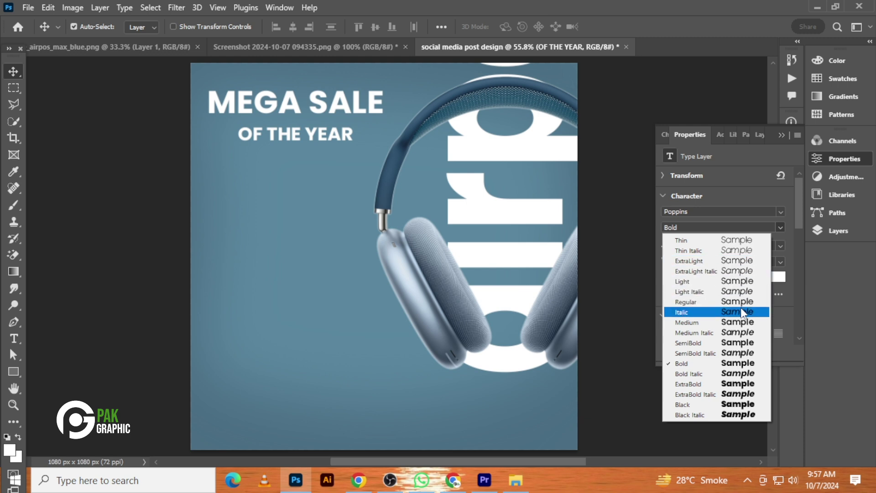
left_click(739, 322)
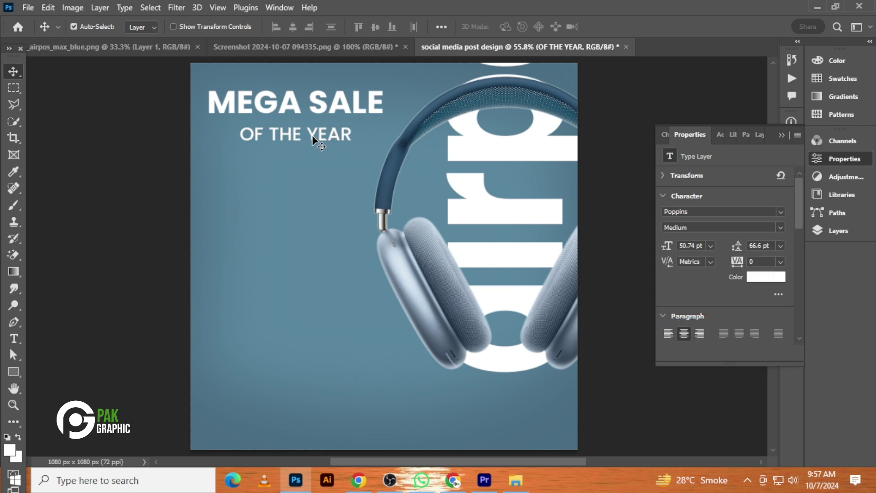
left_click_drag(313, 139, 314, 131)
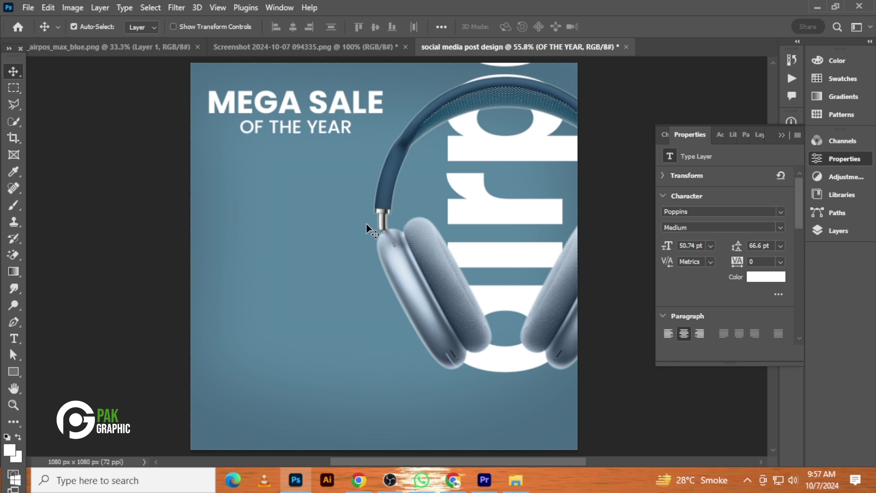
Add the white text "Air Pods Max" in Poppins Medium, with "Max" on a second line, left of the headphones.
left_click(329, 226)
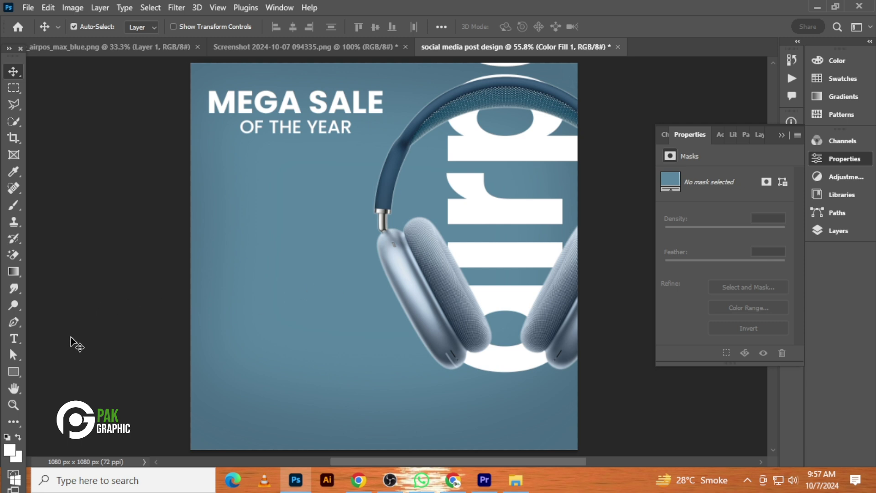
left_click(13, 340)
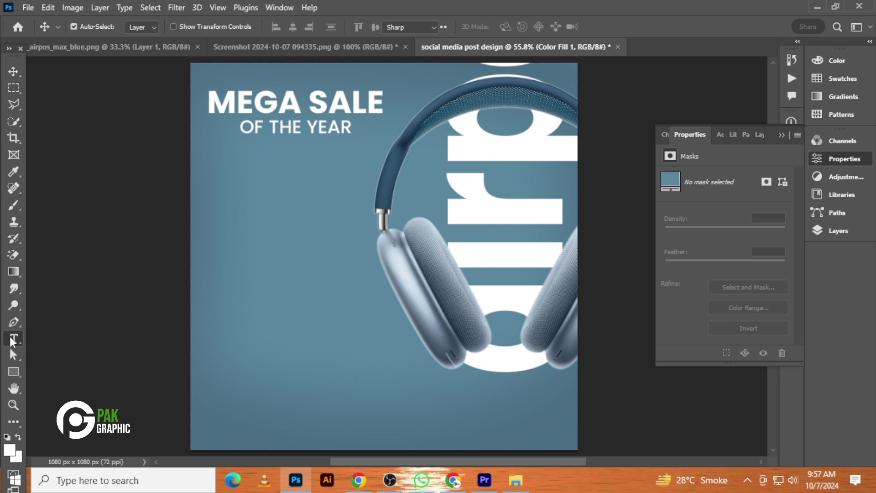
left_click(224, 247)
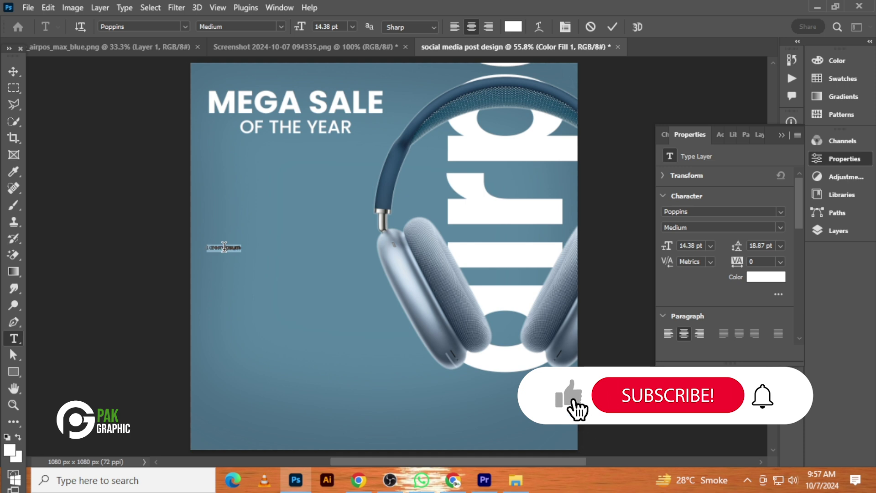
key("BackSpace")
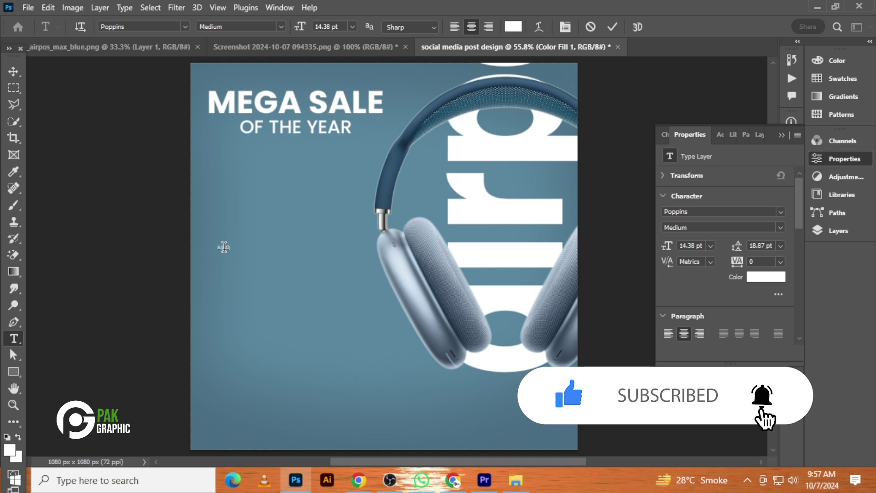
type("Air Pods")
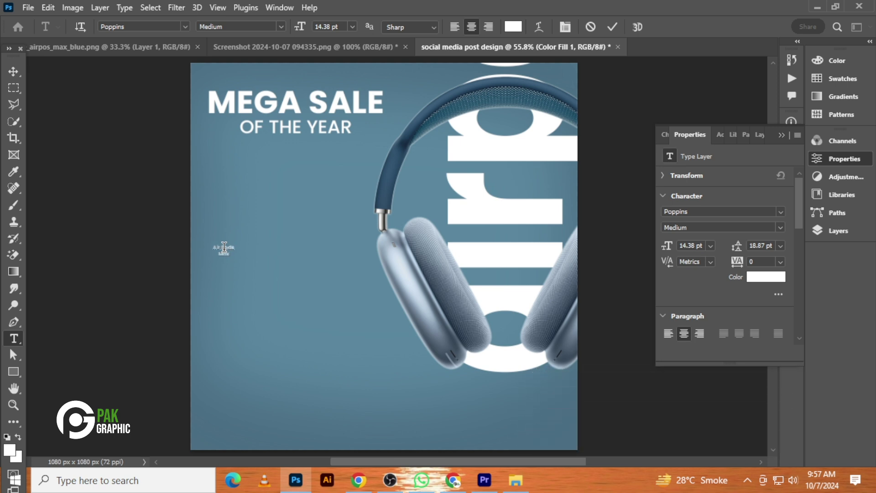
left_click(13, 72)
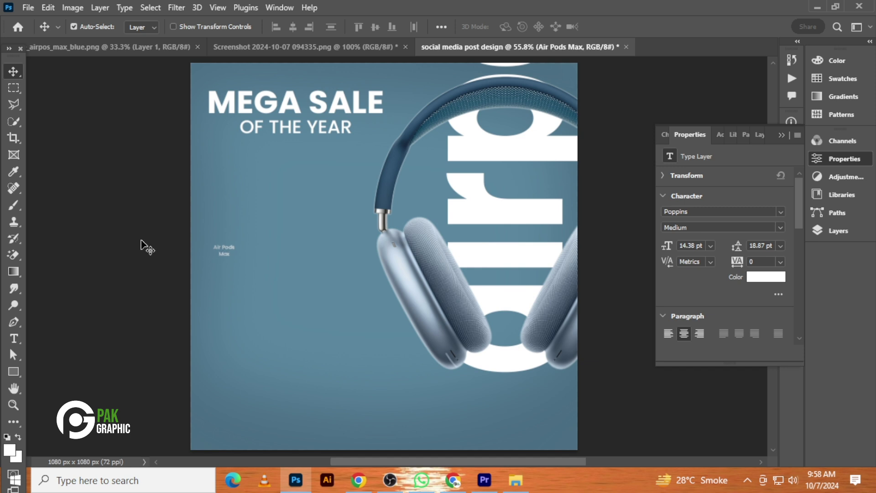
Scale the Air Pods Max text to about 549% below the headline and move its layer directly above the MEGA SALE layer.
key("ctrl+t")
left_click_drag(239, 236, 307, 191)
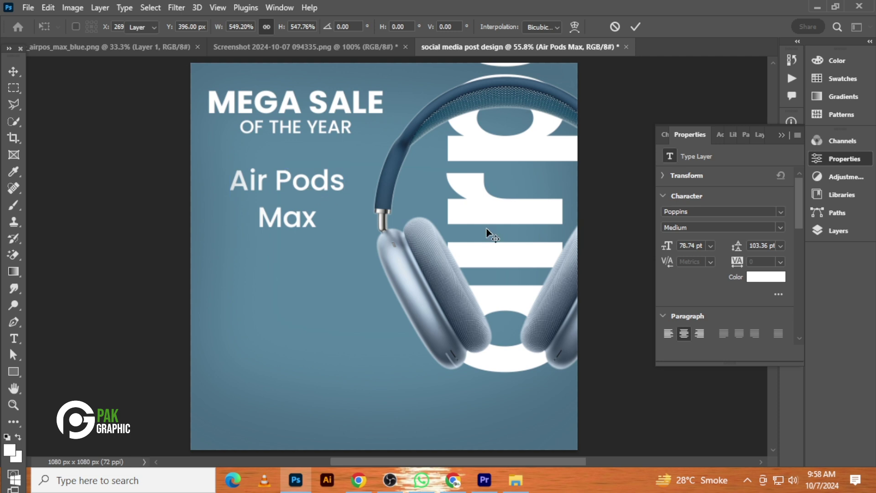
key("Return")
left_click(838, 234)
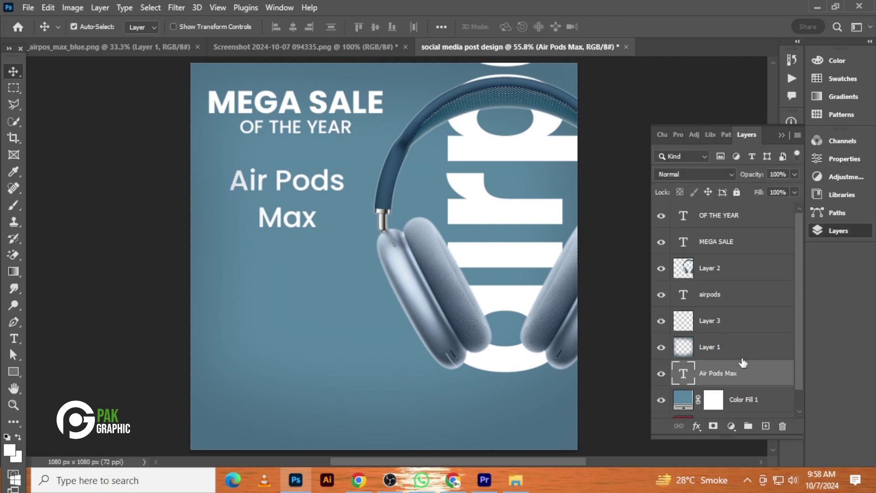
left_click_drag(743, 363, 711, 228)
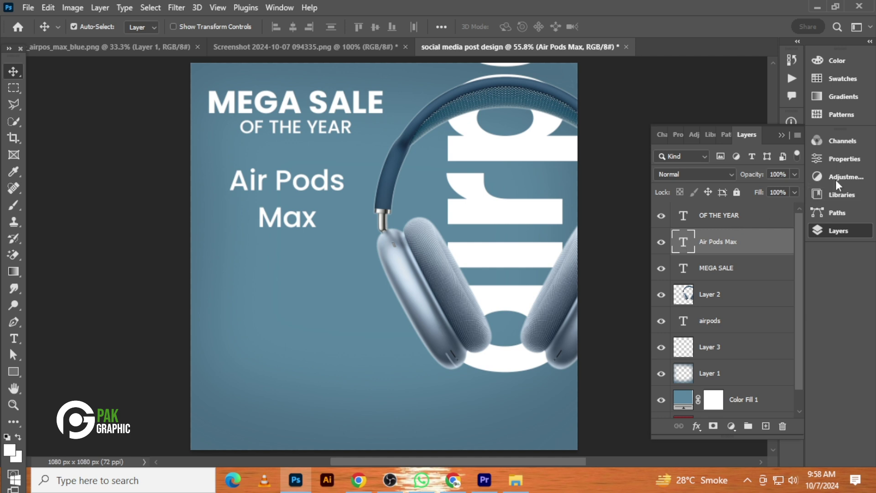
Set the leading of the Air Pods Max text to 77 pt.
left_click(843, 159)
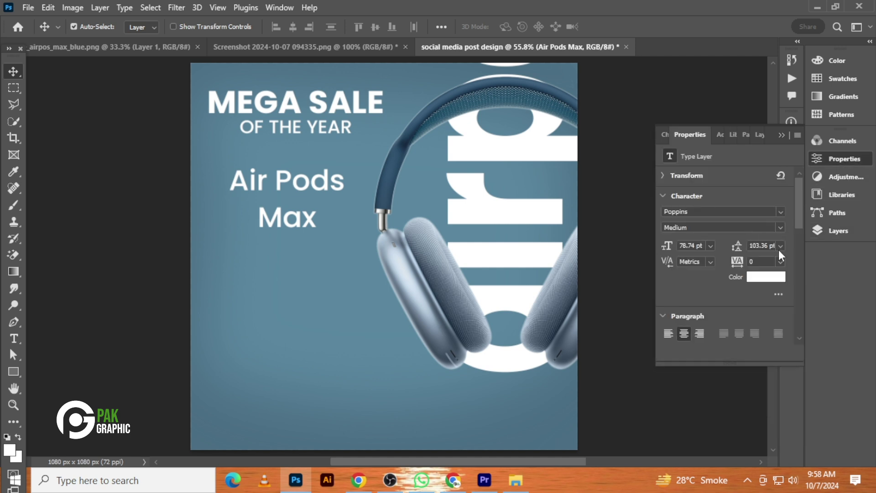
left_click(780, 246)
left_click(770, 254)
left_click_drag(772, 245, 750, 245)
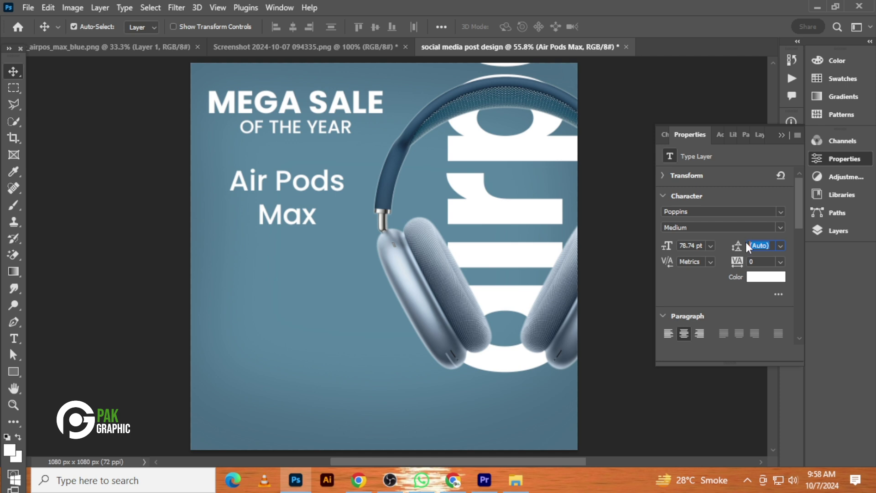
scroll(748, 247, "down", 2)
type("96")
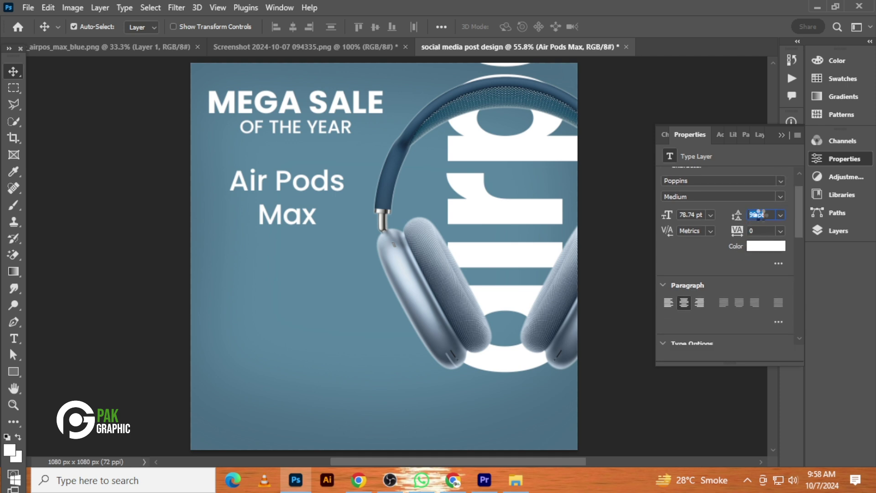
key("Up")
key("Down")
key("Down")
key("Down")
key("Down")
key("Down")
key("Down")
key("Down")
key("Down")
key("Down")
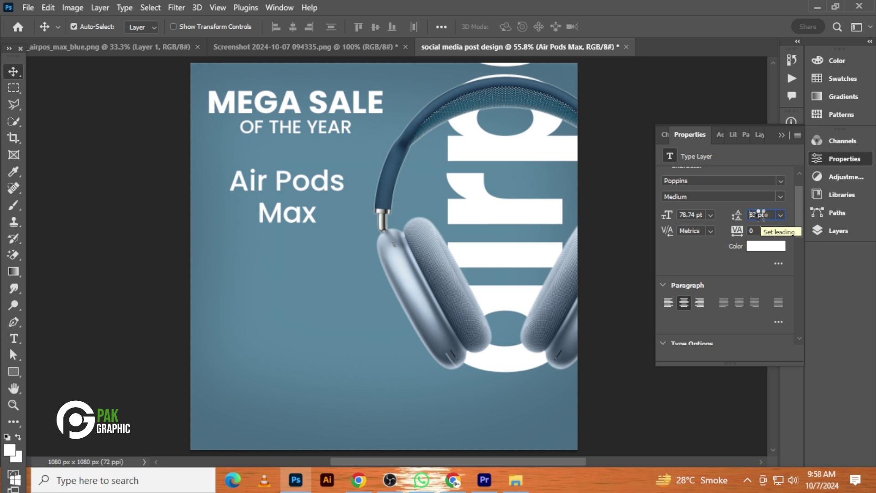
key("Down")
key("Down")
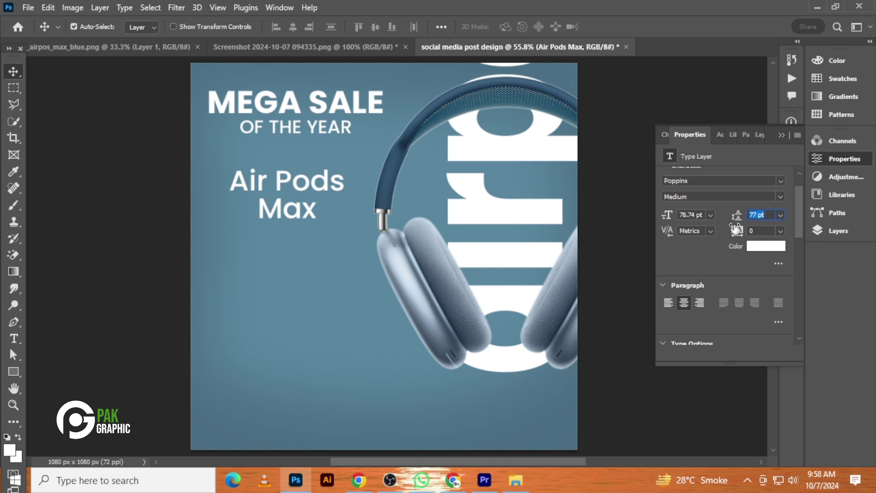
scroll(712, 277, "down", 1)
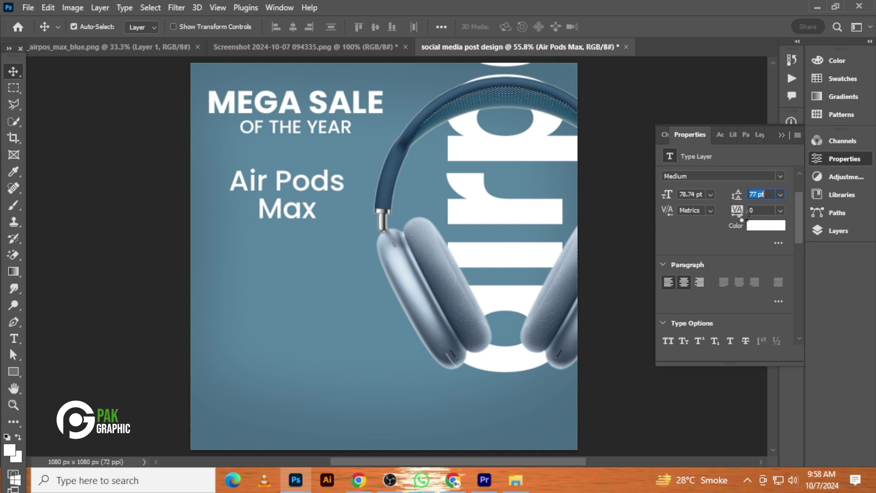
Left-align the Air Pods Max text in the SemiBold style, scale it to about 118% and move it under the headline, clear of the headphones.
left_click(780, 175)
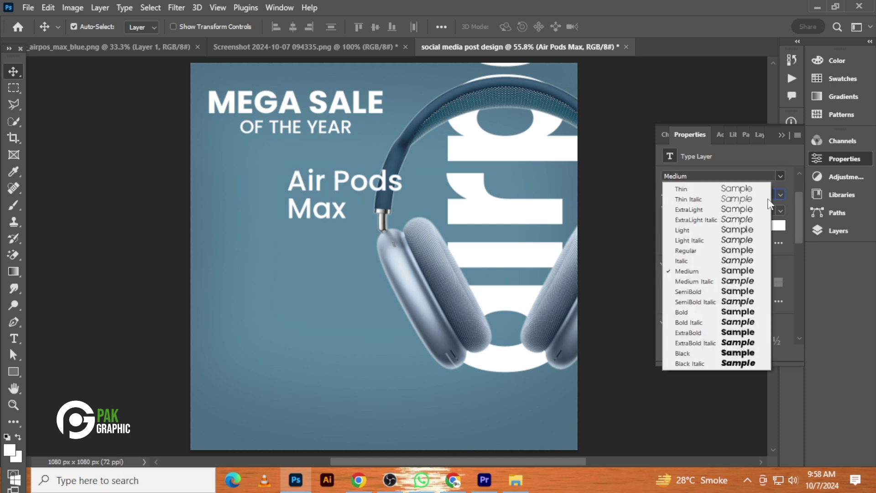
left_click(730, 291)
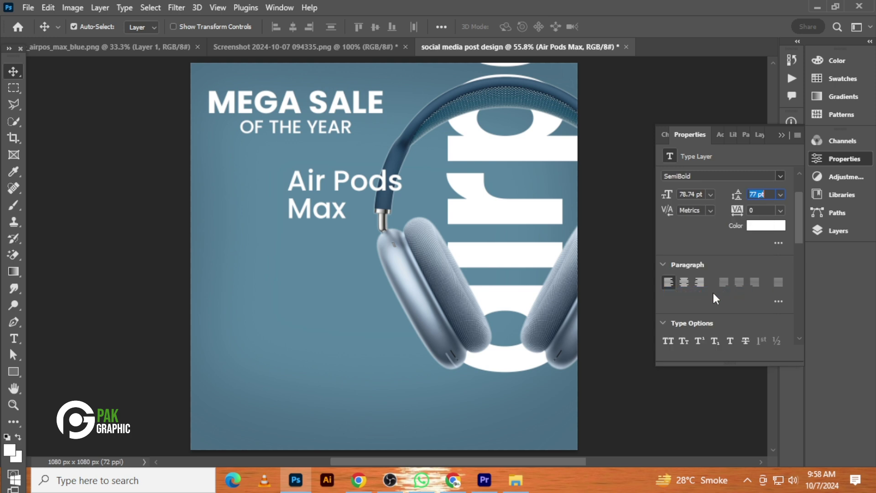
left_click_drag(364, 189, 301, 197)
key("ctrl+t")
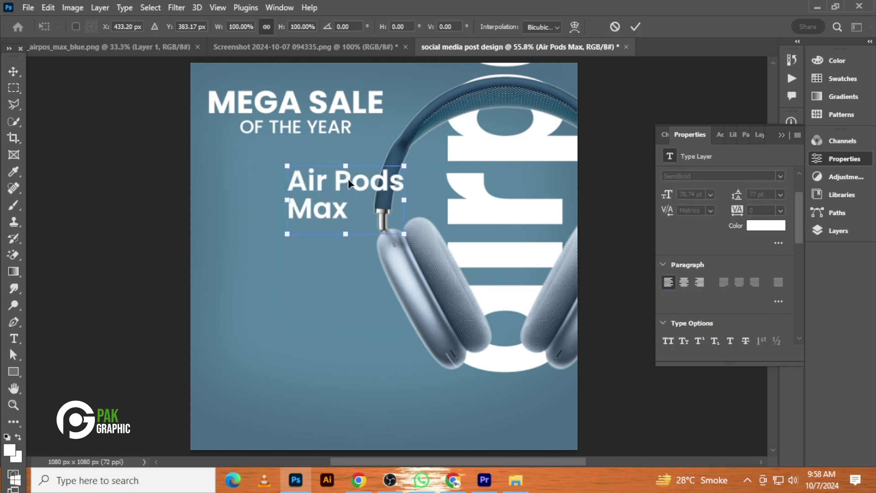
left_click_drag(405, 165, 335, 190)
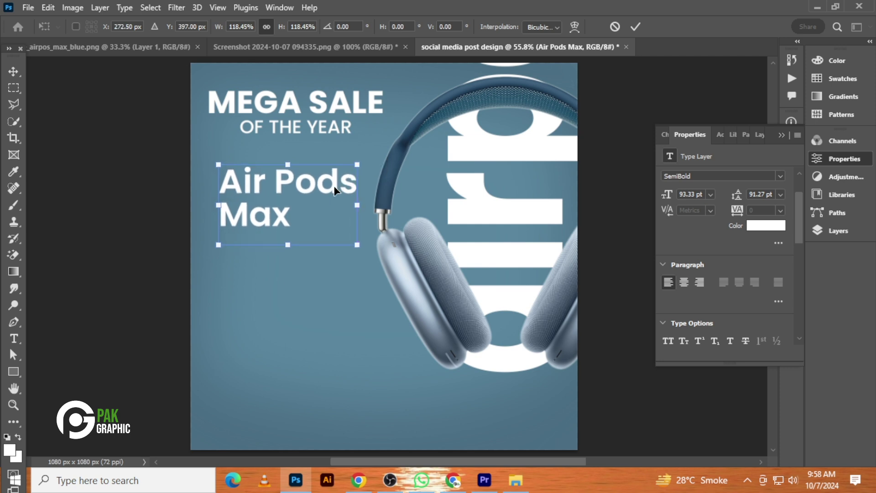
key("Return")
left_click_drag(153, 90, 295, 124)
key("ctrl+t")
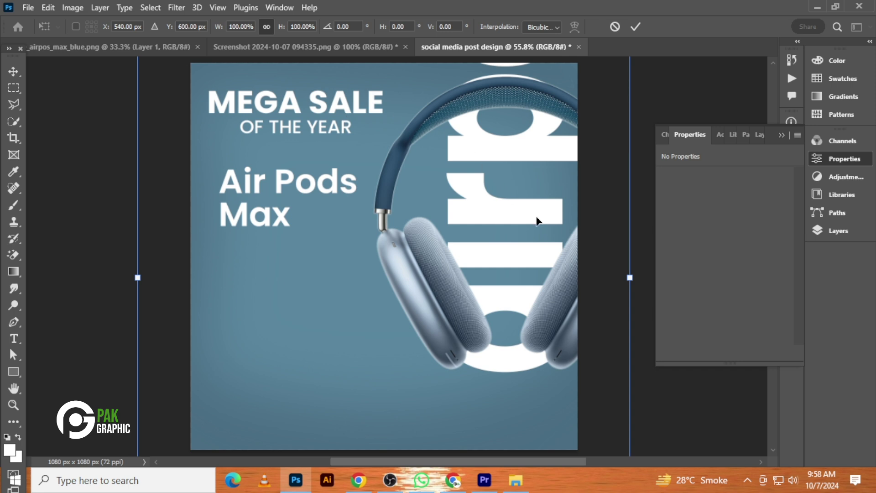
left_click(20, 73)
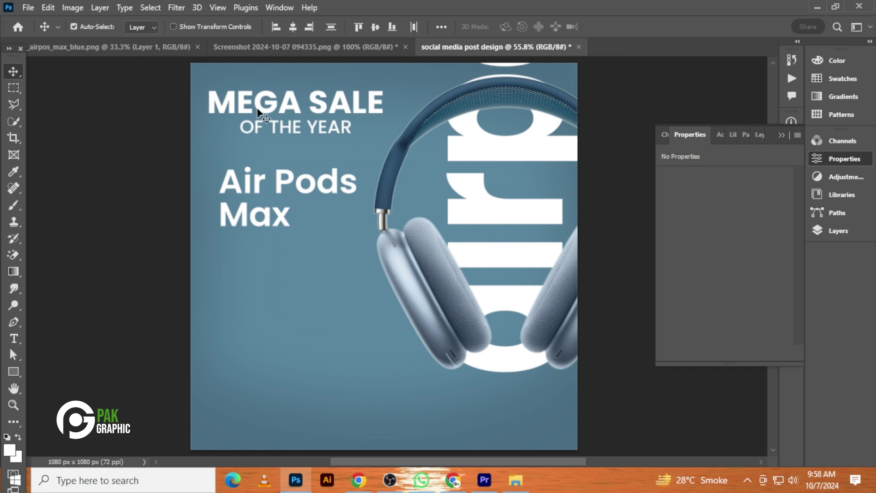
key("ctrl+t")
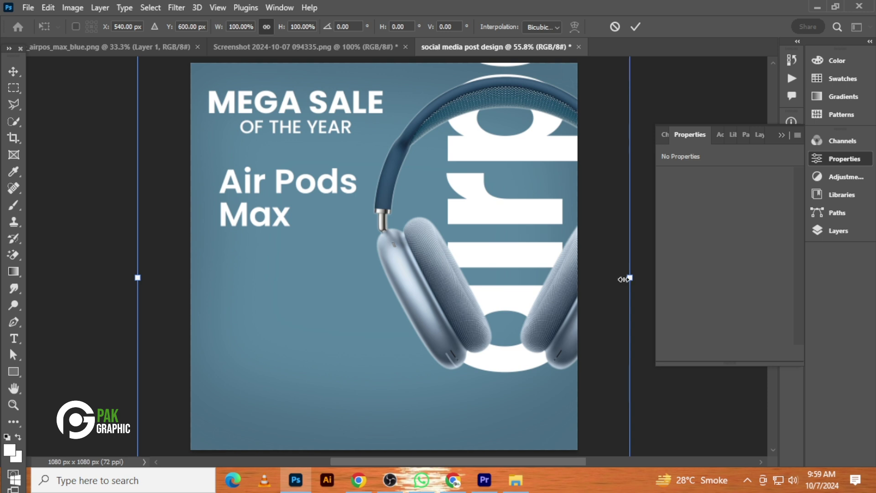
left_click_drag(624, 278, 210, 179)
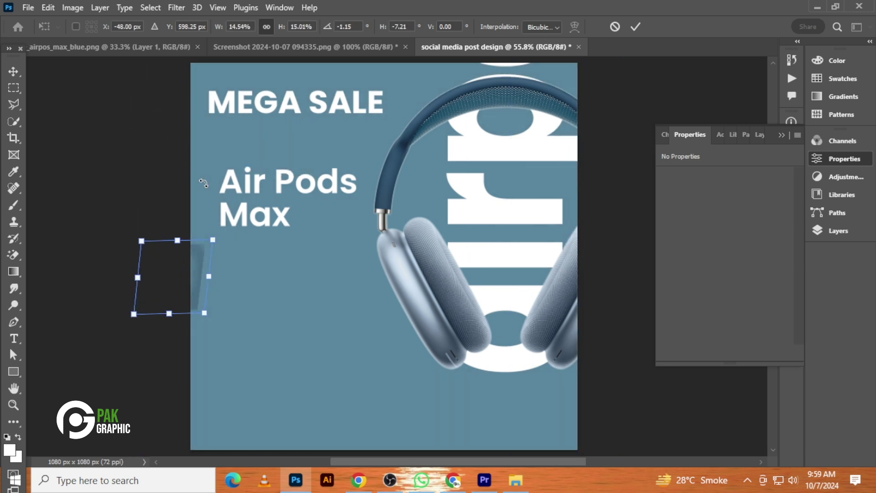
key("ctrl+z")
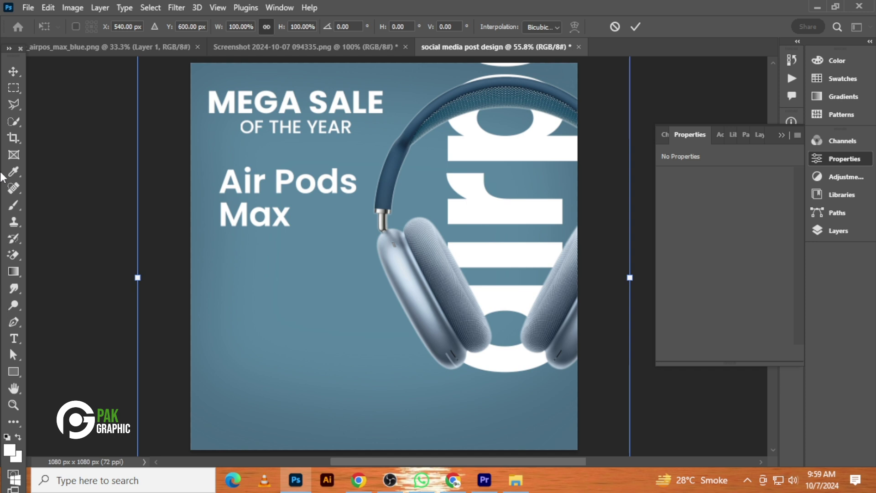
left_click(13, 77)
left_click(100, 146)
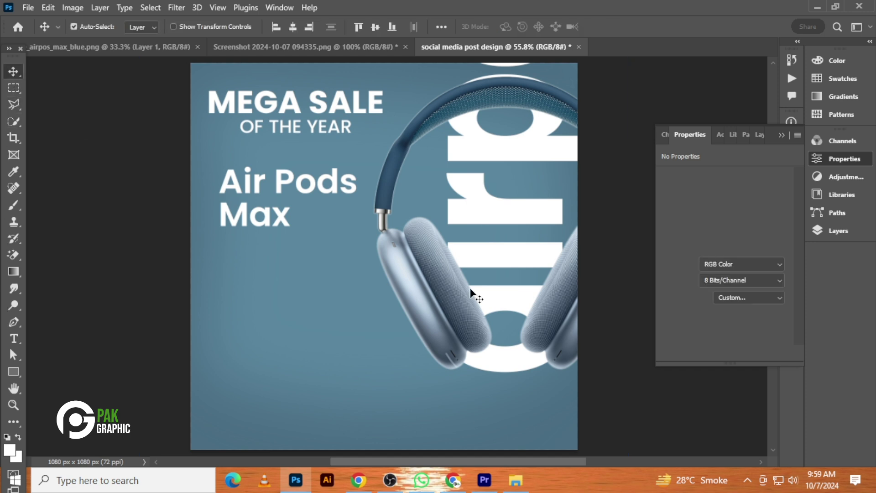
Scale the MEGA SALE and OF THE YEAR text layers together to about 92% and move them slightly up.
left_click(838, 230)
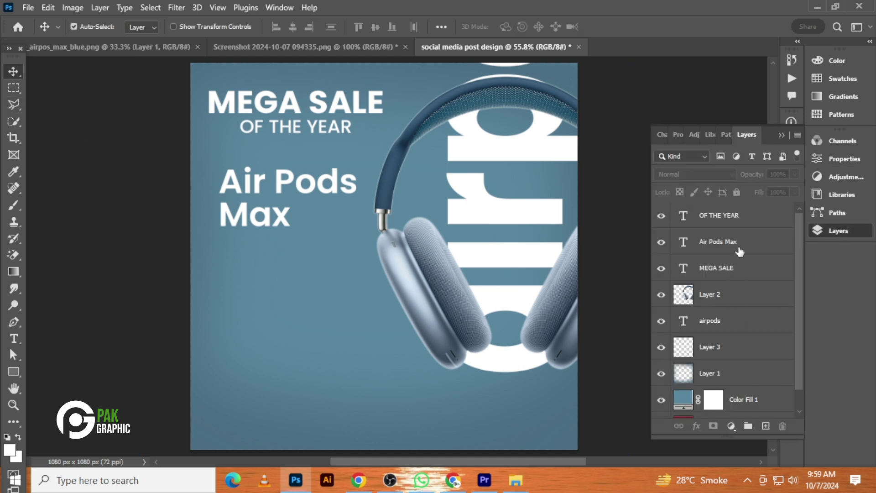
left_click(729, 223)
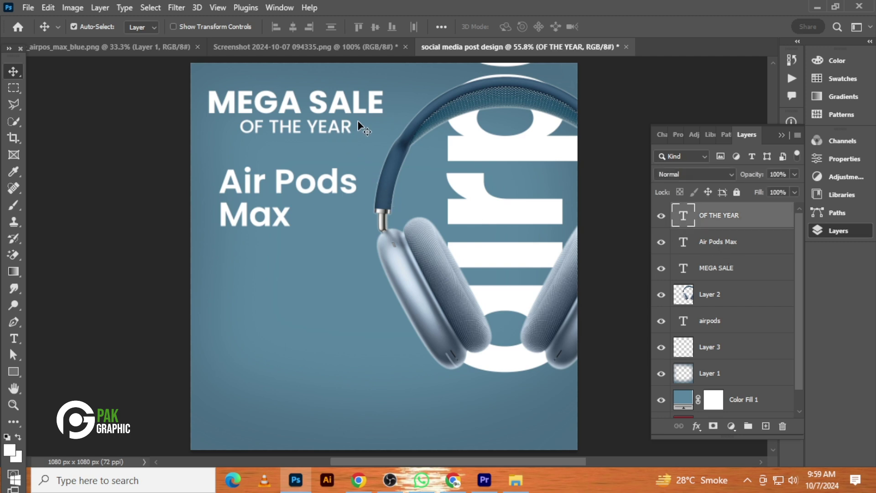
left_click(729, 269, "ctrl")
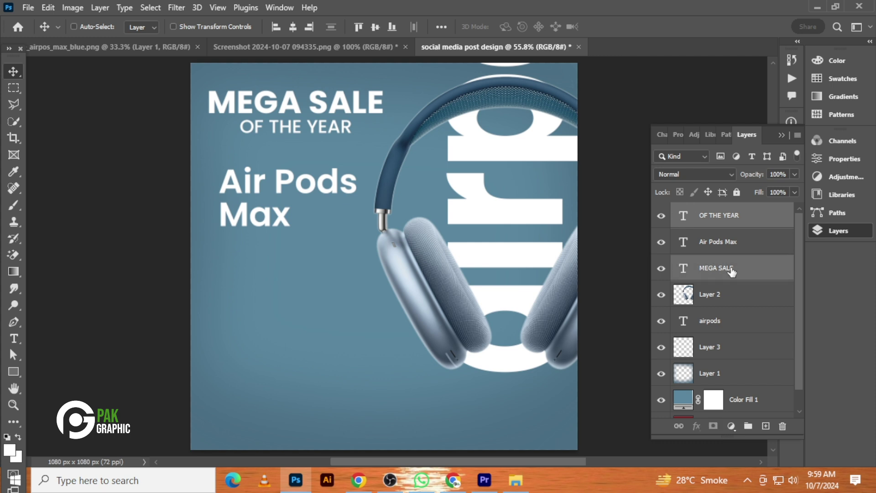
key("ctrl+t")
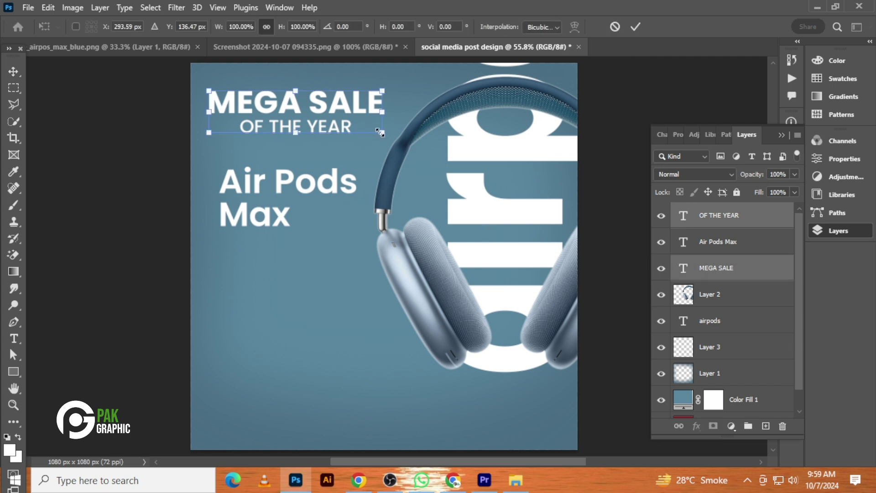
left_click_drag(380, 132, 338, 106)
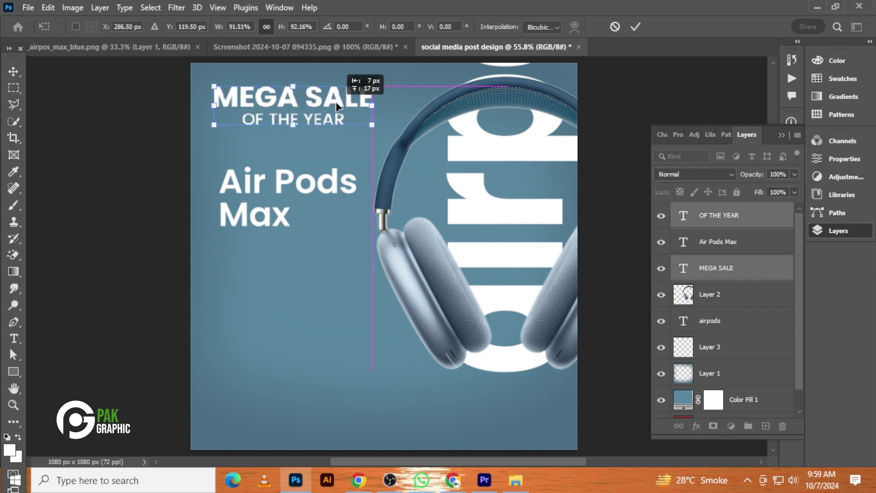
key("Return")
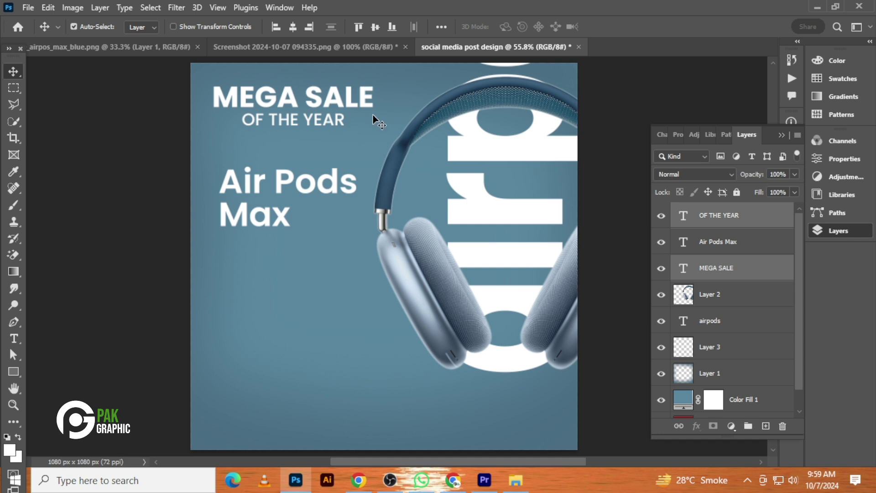
Add the white text "50" in Poppins Medium below Air Pods Max and enlarge it to about 136 pt.
left_click(262, 348)
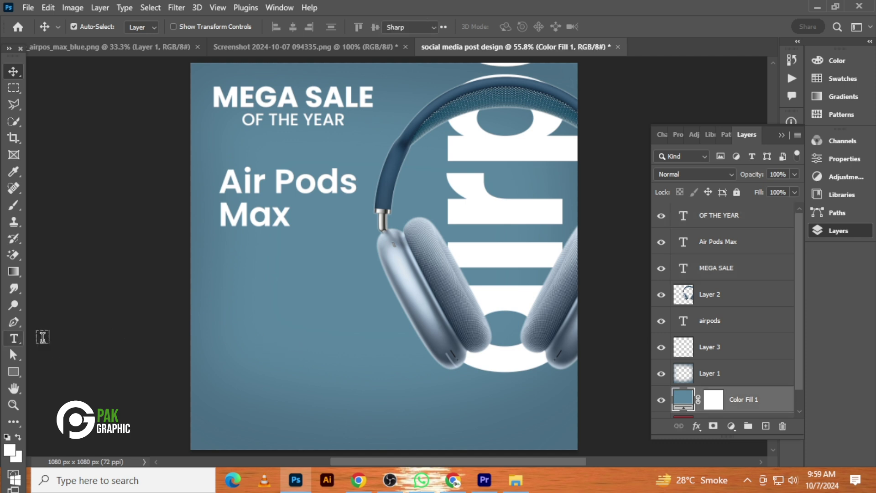
left_click(15, 339)
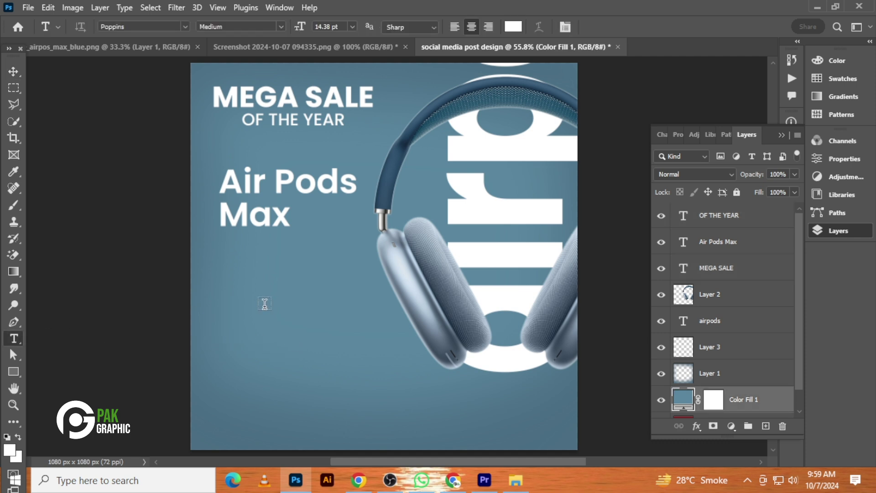
left_click(259, 302)
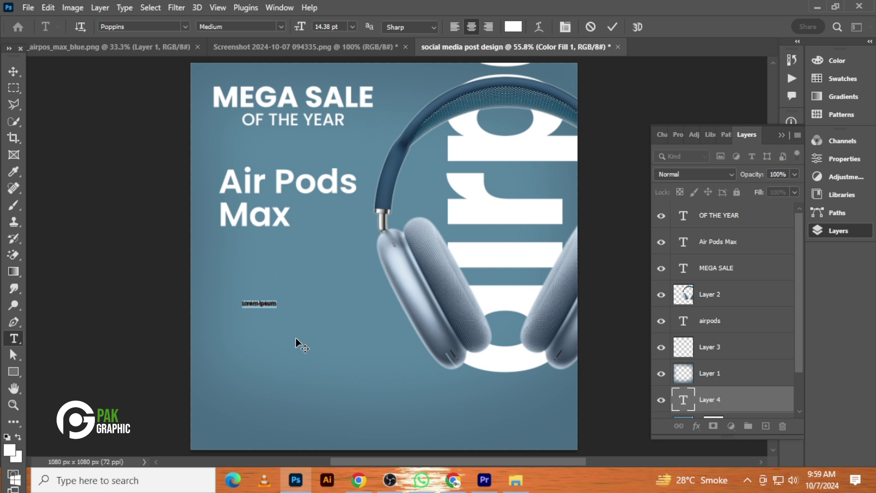
key("BackSpace")
left_click(15, 75)
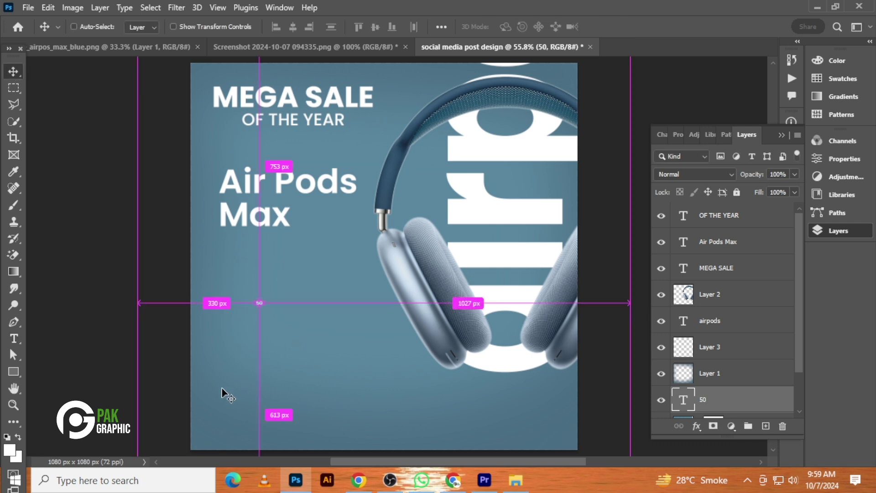
key("ctrl+t")
left_click_drag(264, 299, 291, 269)
key("Return")
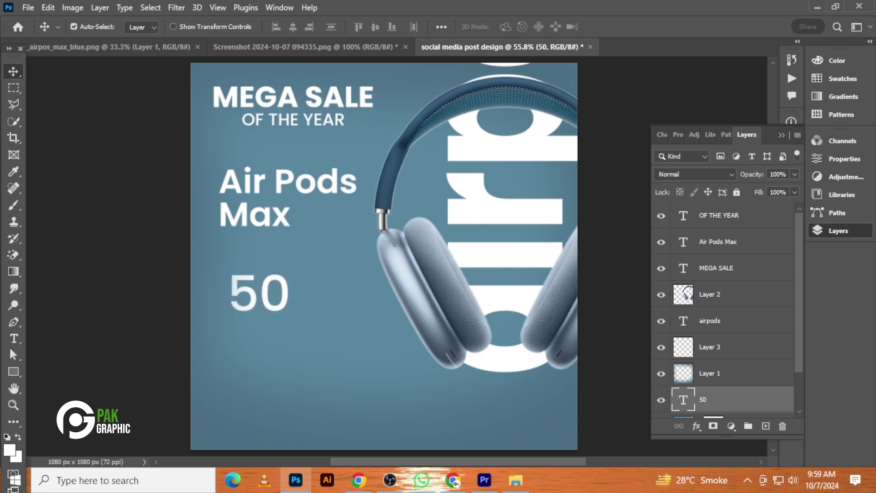
Set the font of the 50 text to Arial in the Bold style.
left_click(844, 158)
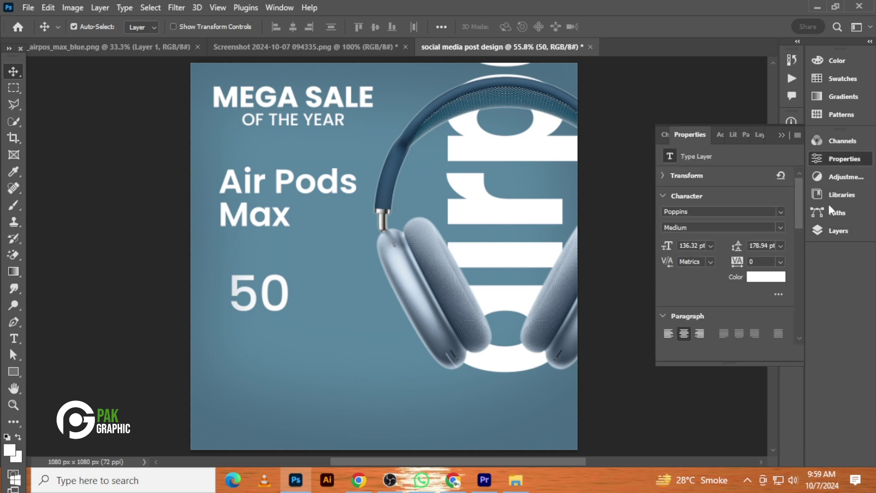
left_click(778, 211)
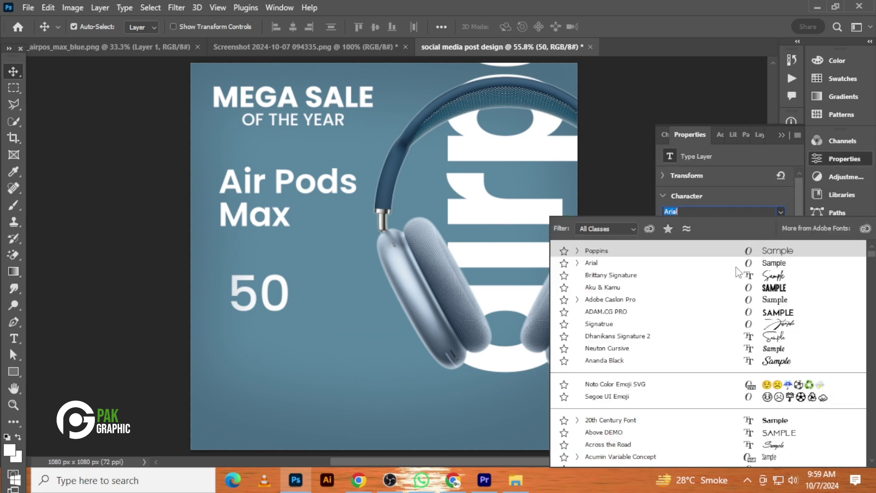
left_click(736, 264)
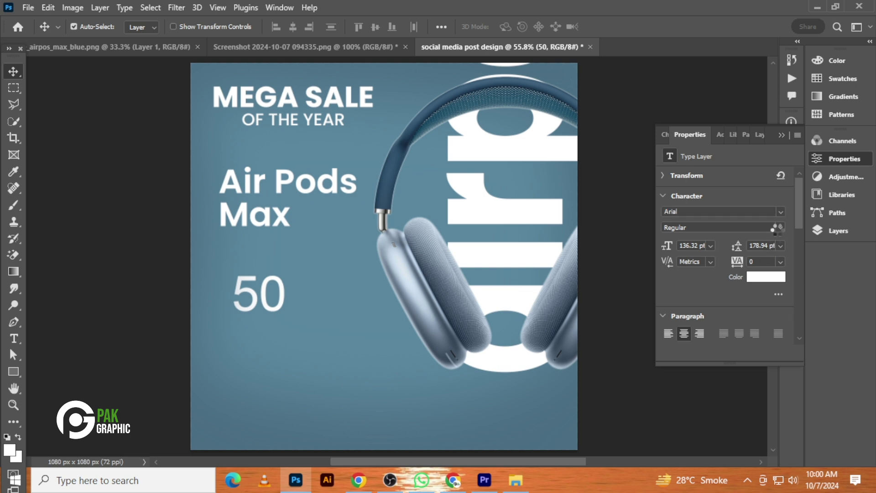
left_click(778, 228)
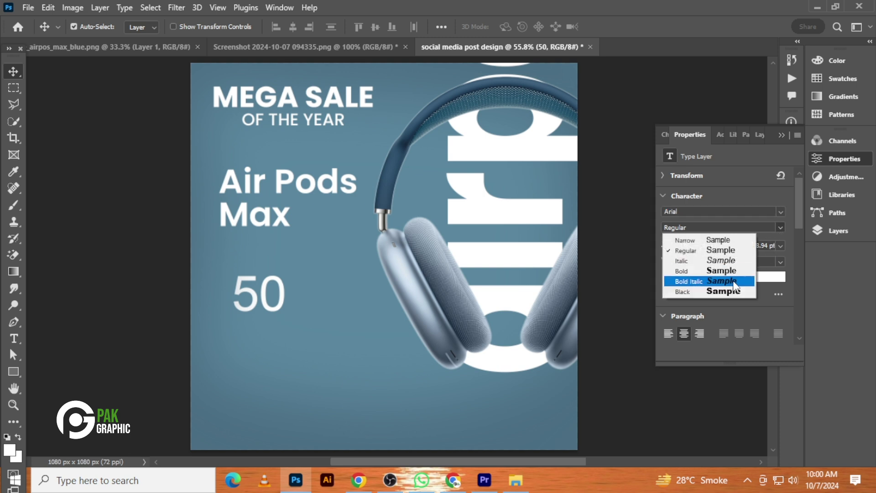
left_click(733, 291)
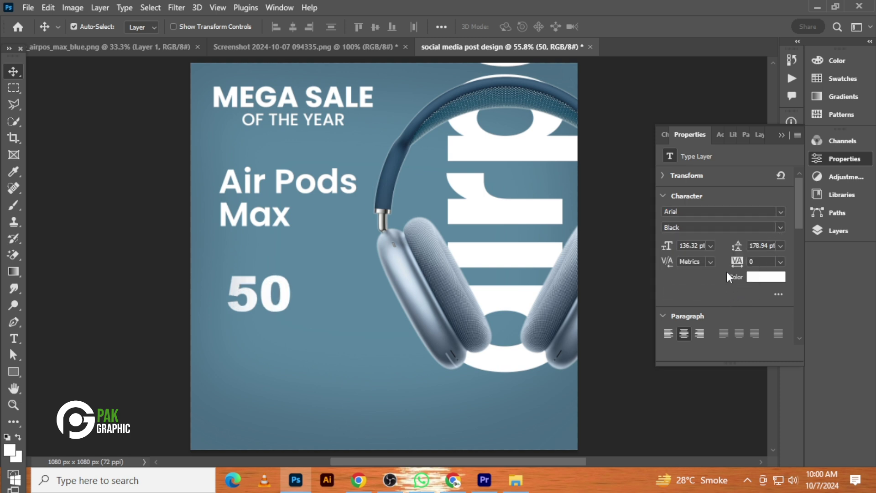
left_click(778, 227)
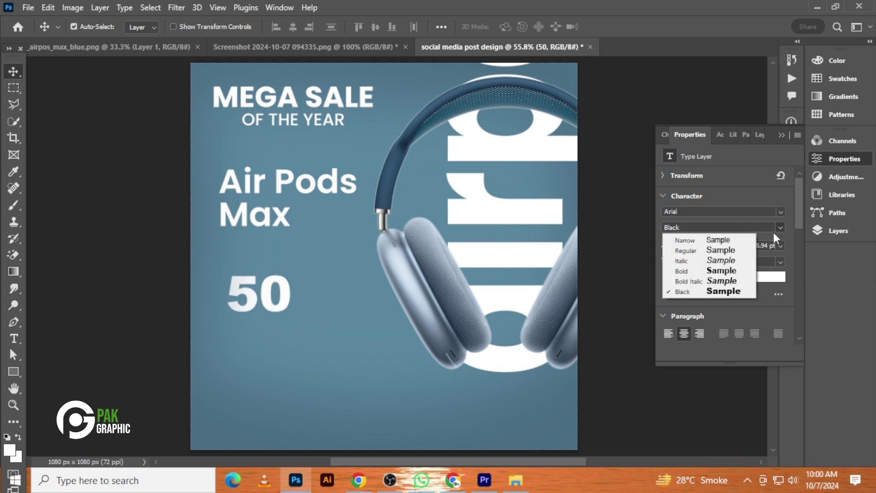
left_click(730, 271)
key("ctrl")
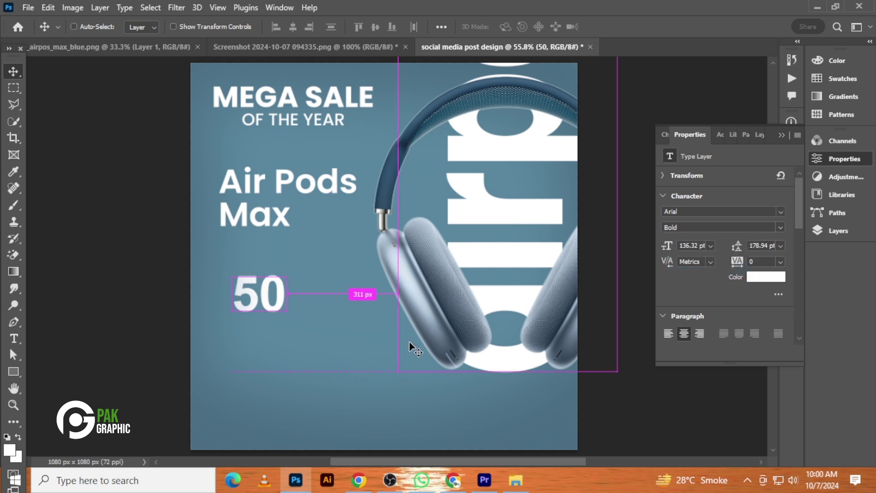
Scale the 50 text to about 112% and move it slightly down.
key("ctrl+t")
left_click_drag(287, 269, 290, 265)
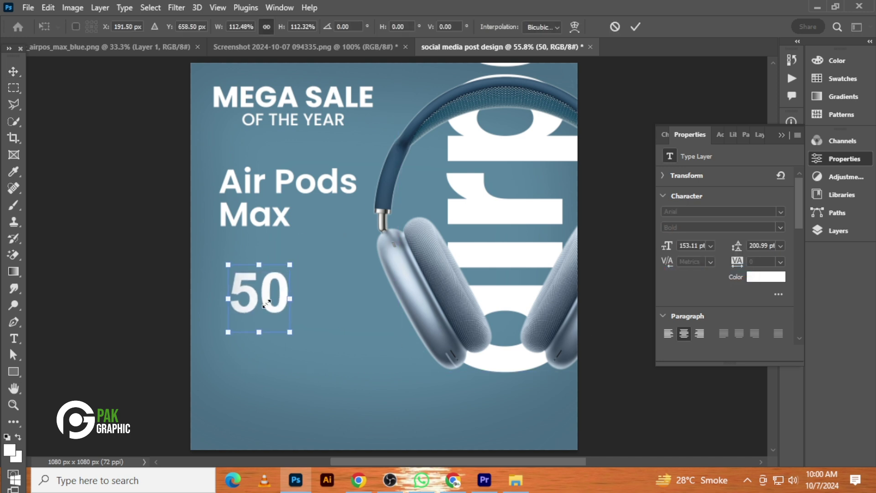
left_click_drag(266, 304, 269, 324)
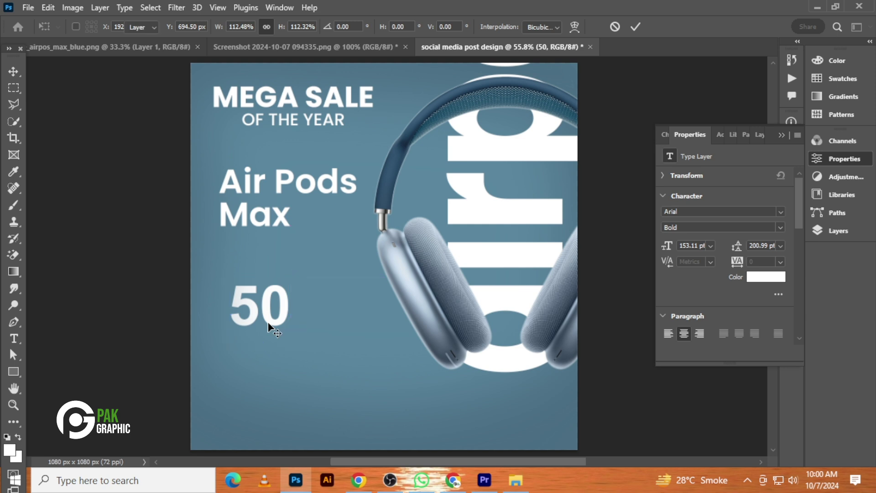
key("Return")
Add a white "%" text in Arial Bold below the 50 text.
left_click(20, 343)
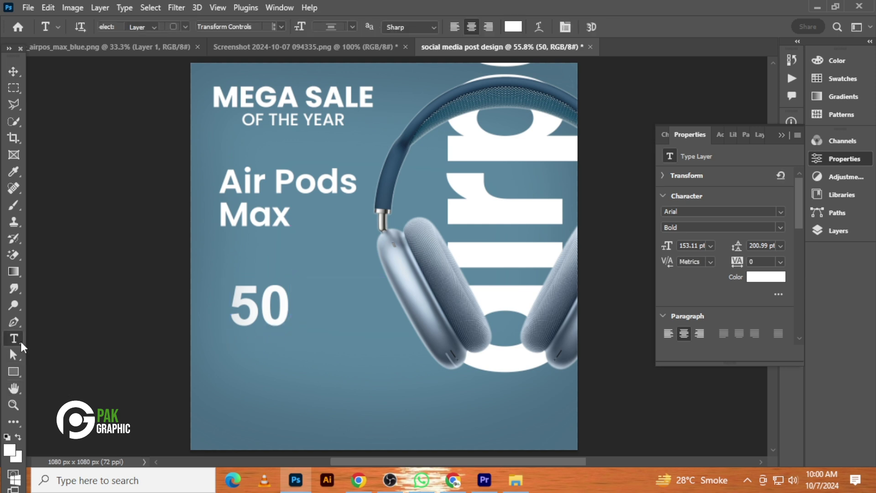
left_click(215, 372)
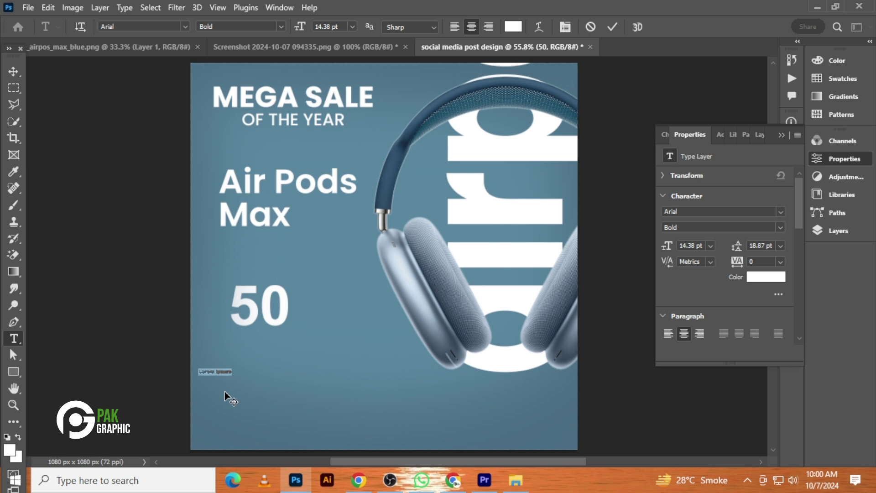
key("BackSpace")
left_click(15, 73)
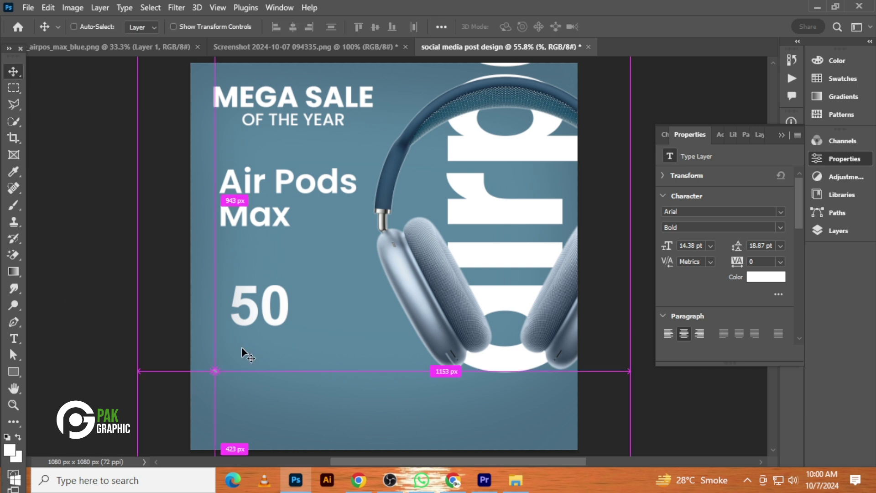
Enlarge the % text to about 72 pt and place it beside the upper right of the 50.
key("ctrl+t")
left_click_drag(219, 365, 301, 301)
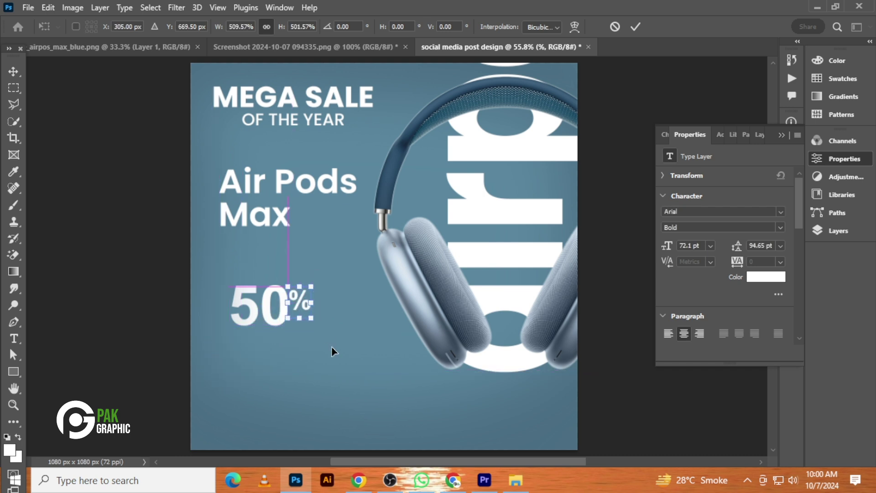
key("Right")
key("Up")
key("Right")
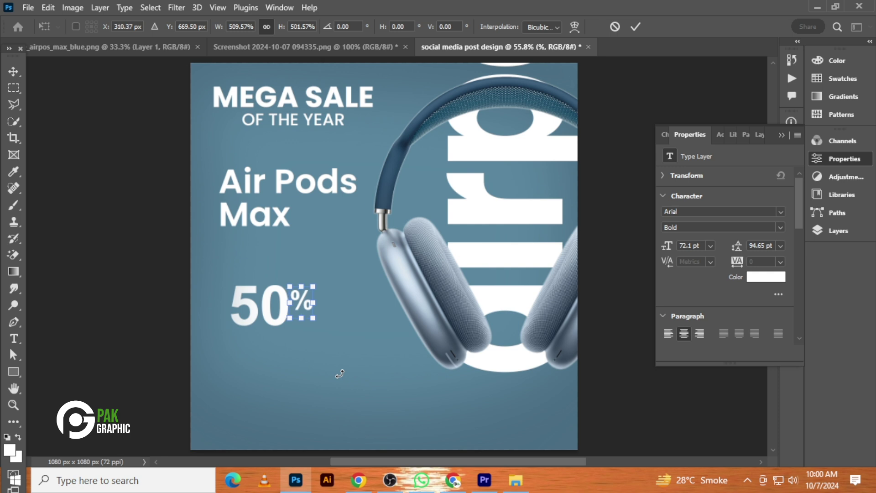
key("Up")
key("Right")
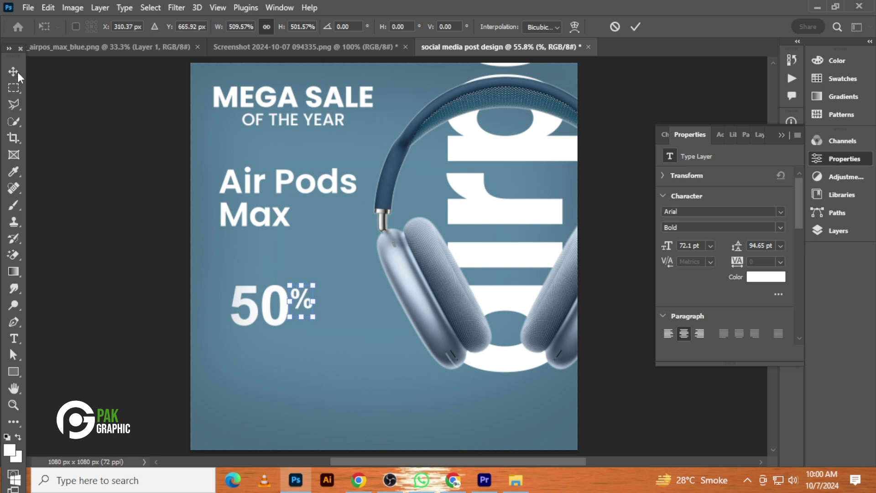
key("Return")
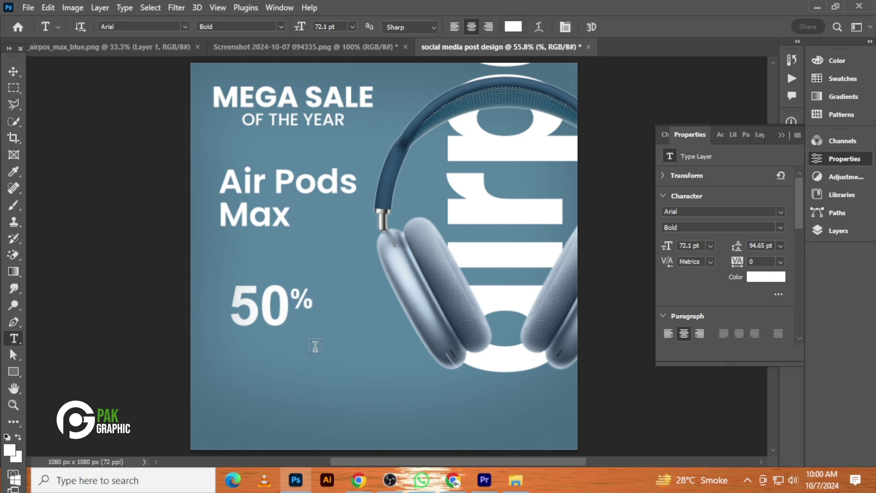
Add the white text "OFF" in Arial Bold, enlarge it to about 32 pt and place it directly under the % sign.
left_click(315, 346)
key("BackSpace")
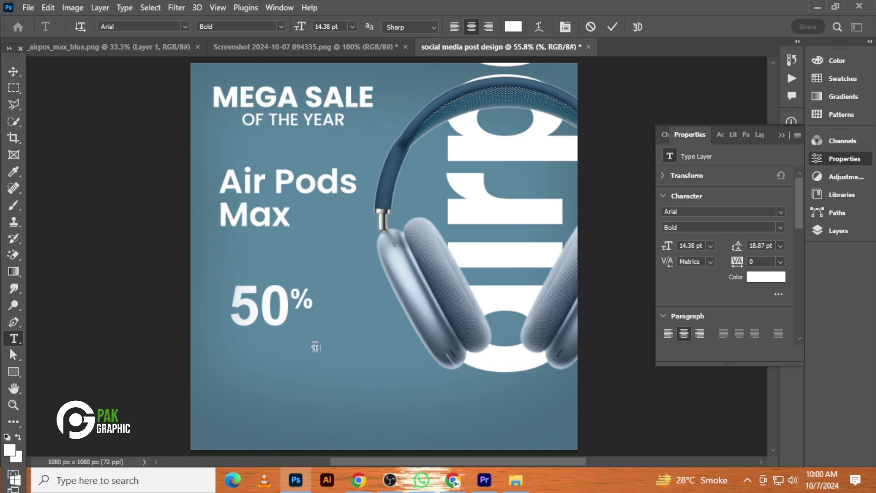
type("OFF")
left_click(14, 71)
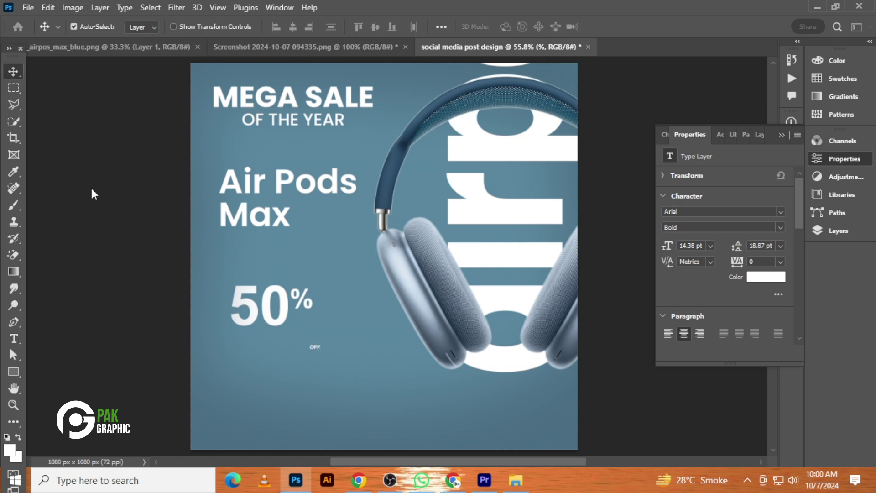
key("ctrl+t")
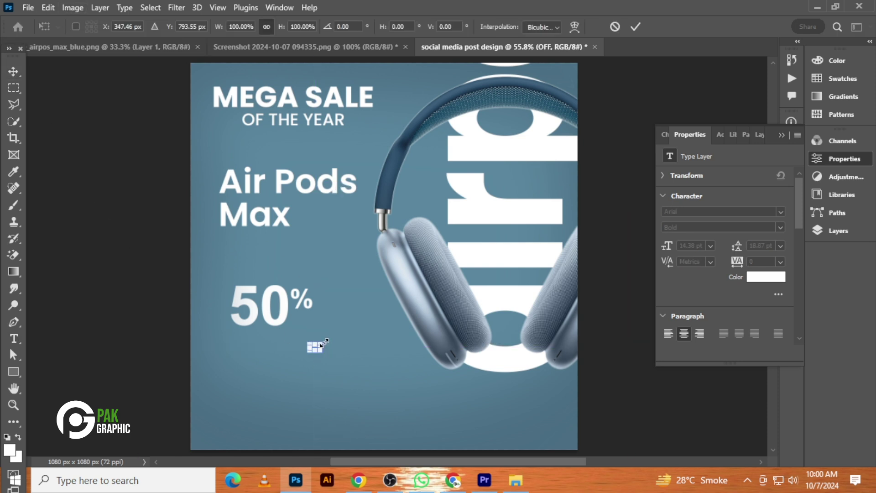
left_click_drag(324, 340, 329, 339)
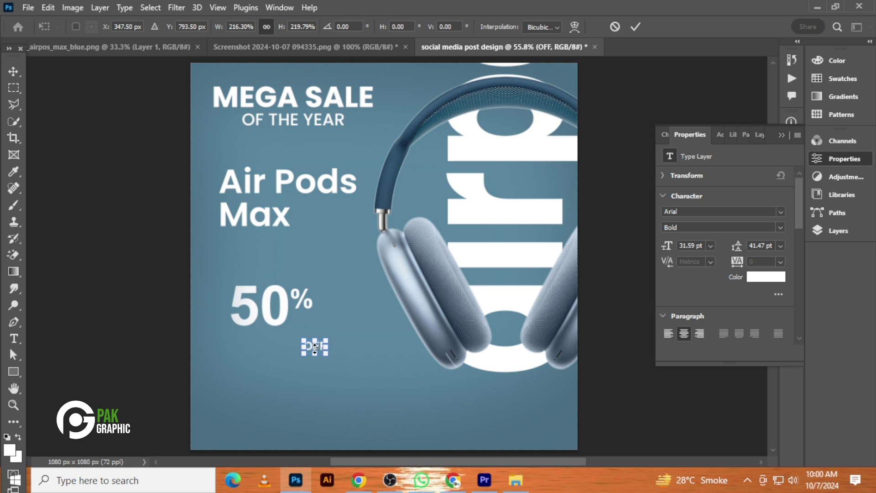
scroll(322, 349, "up", 3)
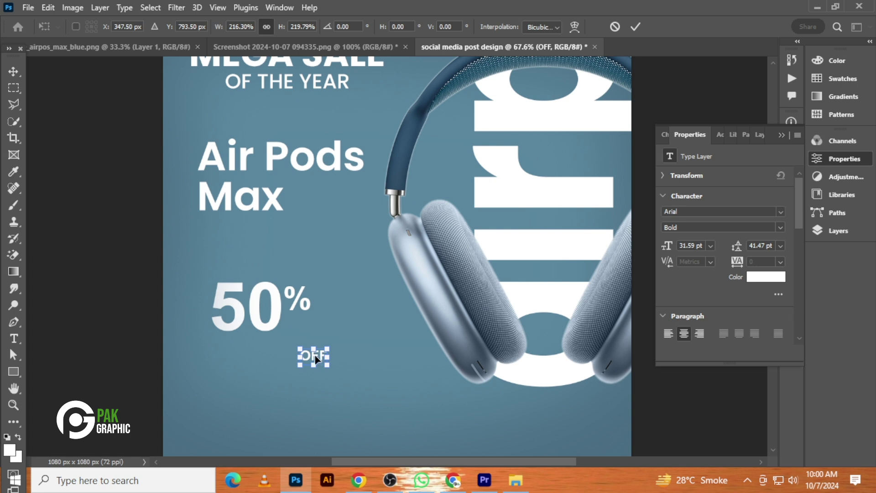
left_click_drag(316, 359, 305, 332)
key("Return")
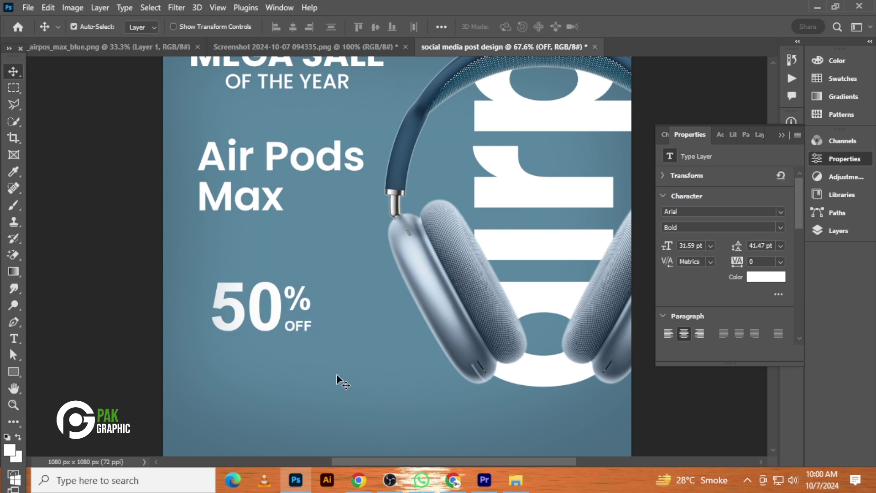
Nudge the OFF text slightly up toward the % sign.
key("Up")
key("Up")
key("Up")
key("Up")
key("Up")
key("Up")
key("Up")
key("Up")
key("Up")
key("Up")
key("Up")
key("Up")
Set the font of the OFF text to Aku & Kamu and enlarge it to about 42 pt.
left_click(781, 211)
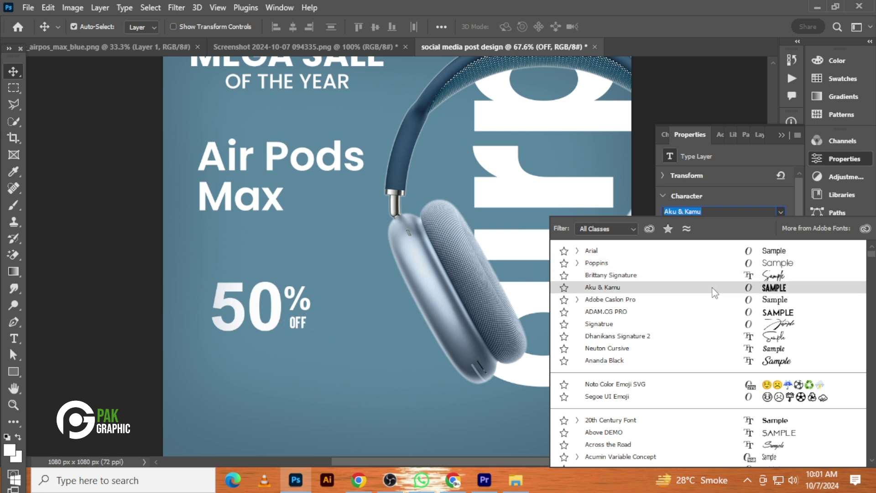
left_click(714, 292)
key("ctrl+t")
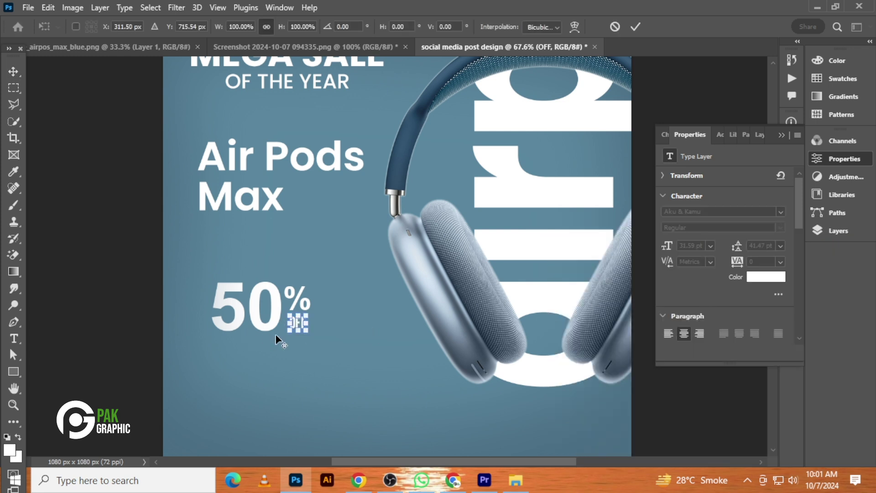
left_click_drag(309, 337, 314, 343)
key("Return")
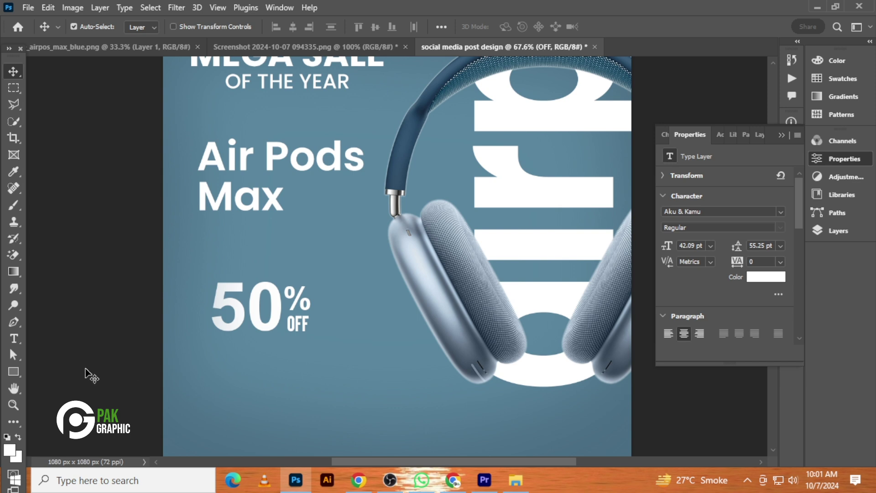
Add the white text "hurry up!" between Air Pods Max and the 50, with its font set to Poppins Regular.
left_click(13, 338)
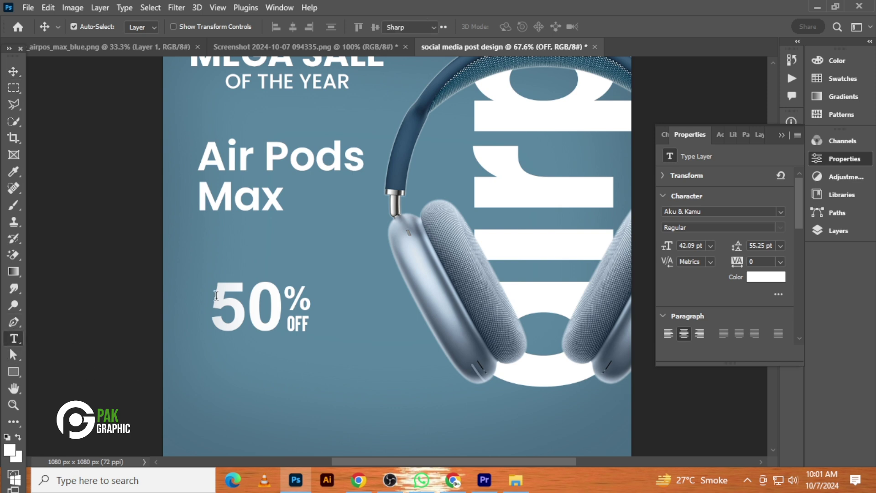
left_click(263, 246)
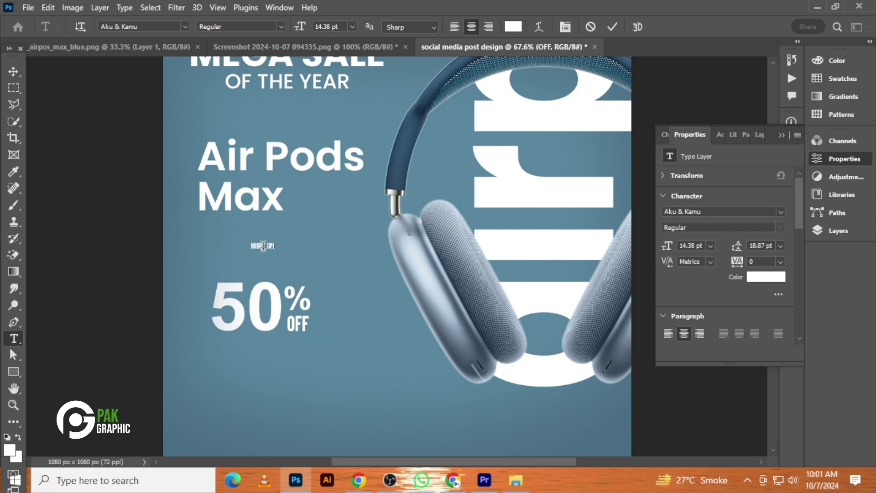
left_click(15, 67)
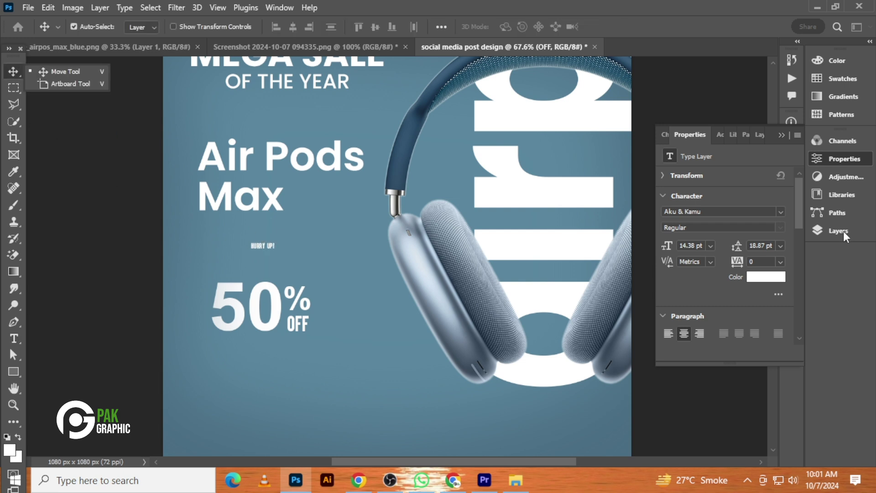
left_click(780, 211)
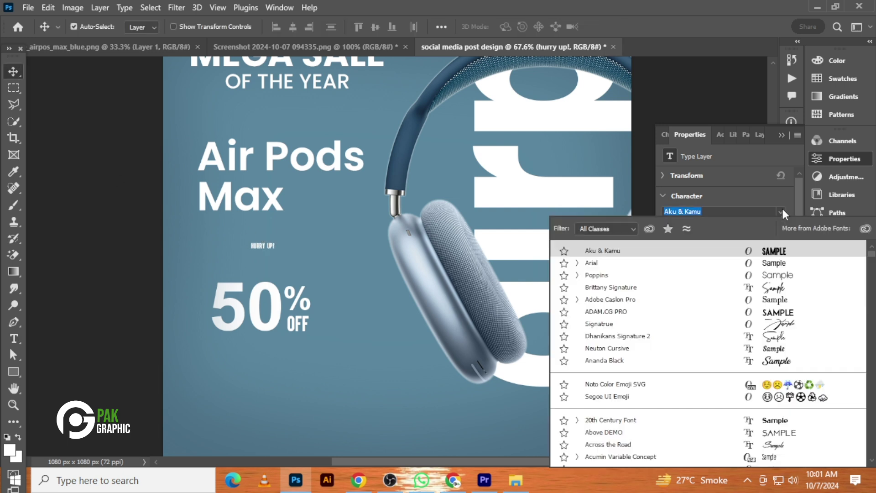
left_click(674, 276)
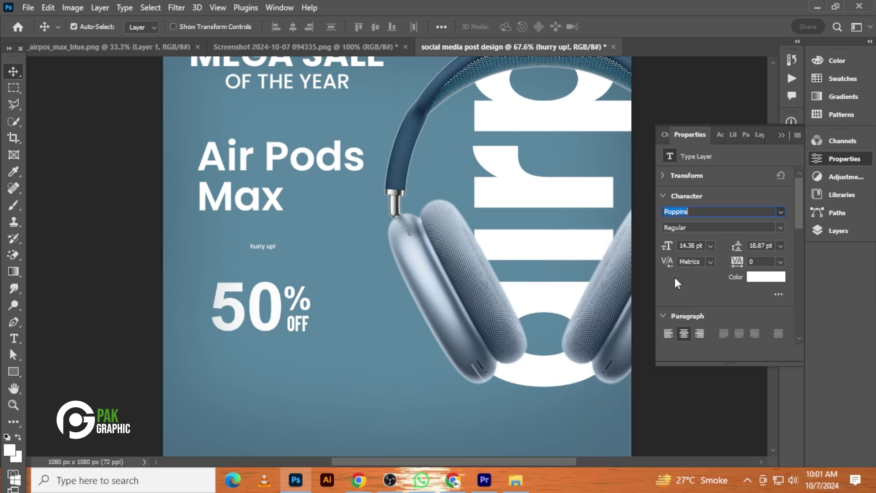
Enlarge the hurry up! text to about 47 pt and position it directly above the 50%.
key("ctrl+t")
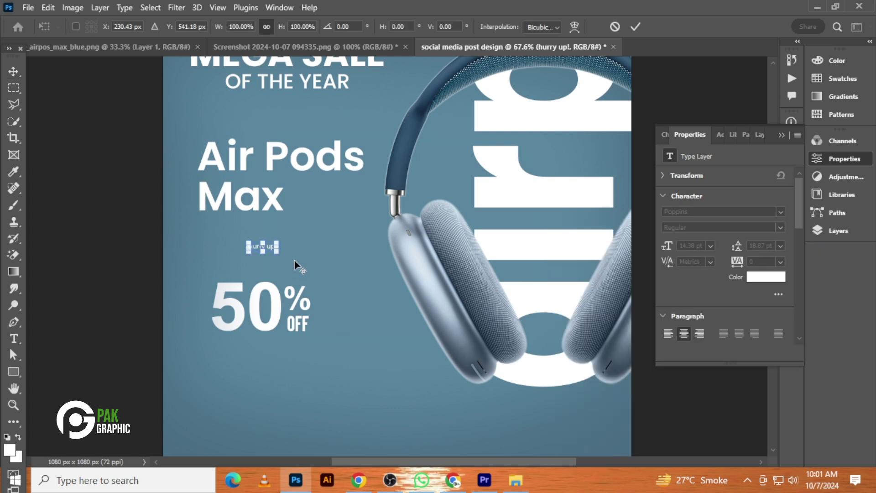
mouse_move(279, 254)
left_mouse_down()
mouse_move(304, 274)
mouse_move(286, 267)
left_mouse_up()
key("Return")
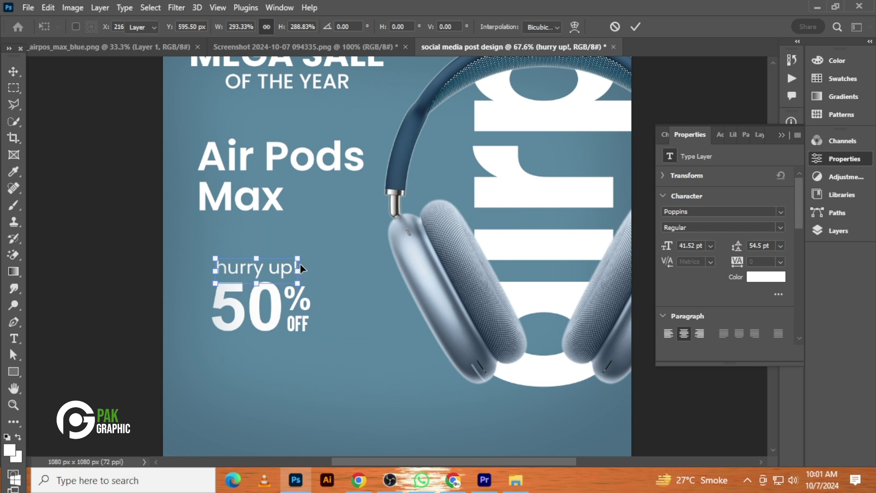
key("ctrl+t")
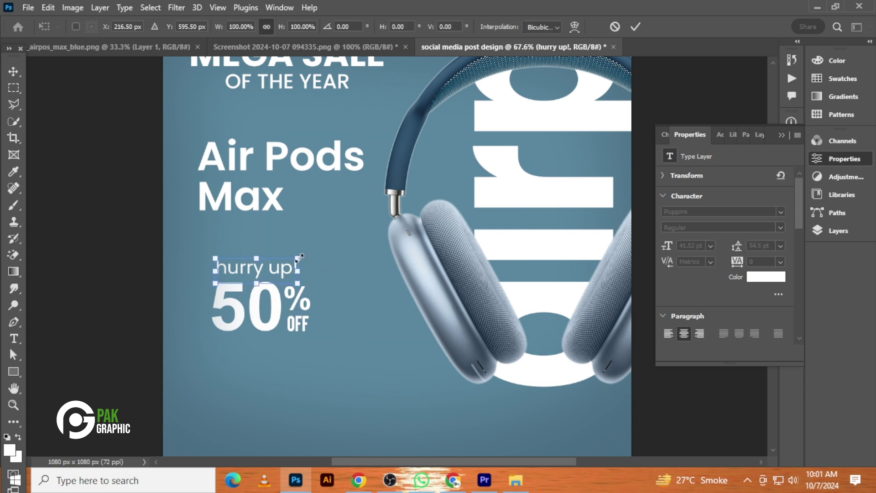
left_click_drag(301, 256, 305, 253)
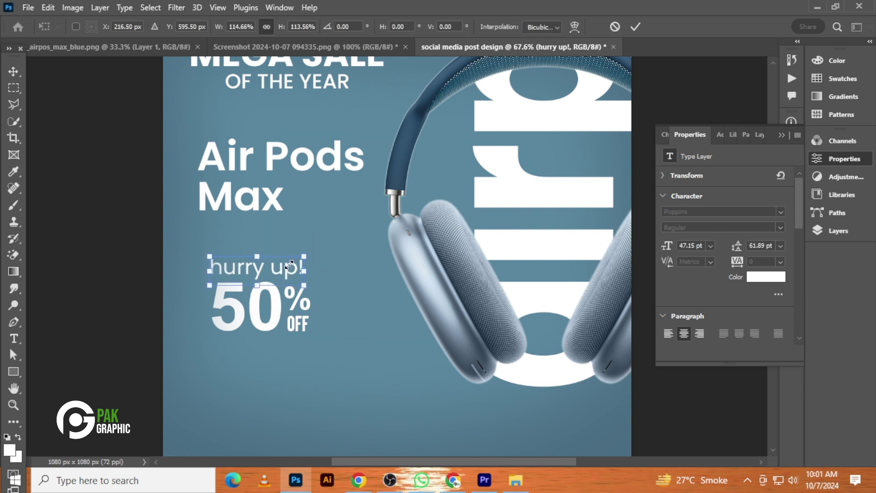
key("Return")
left_click_drag(289, 272, 288, 273)
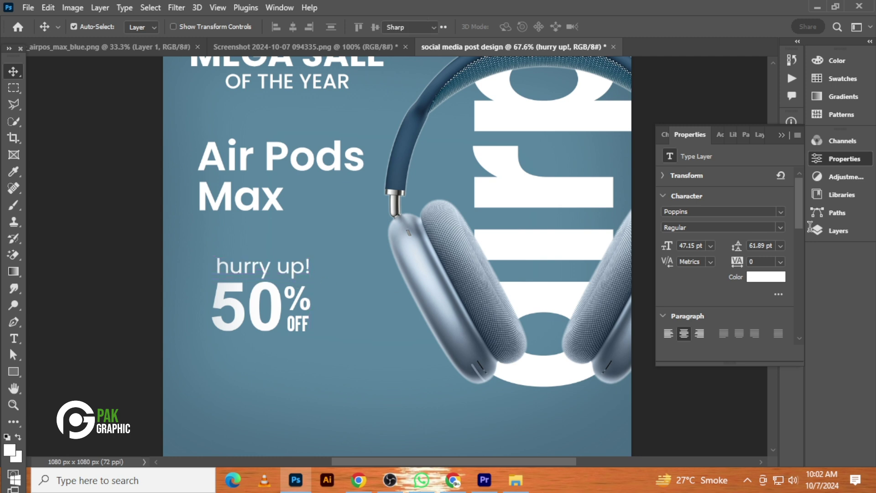
Change the style of the hurry up! text to Poppins Medium.
double_click(288, 272)
left_click(780, 227)
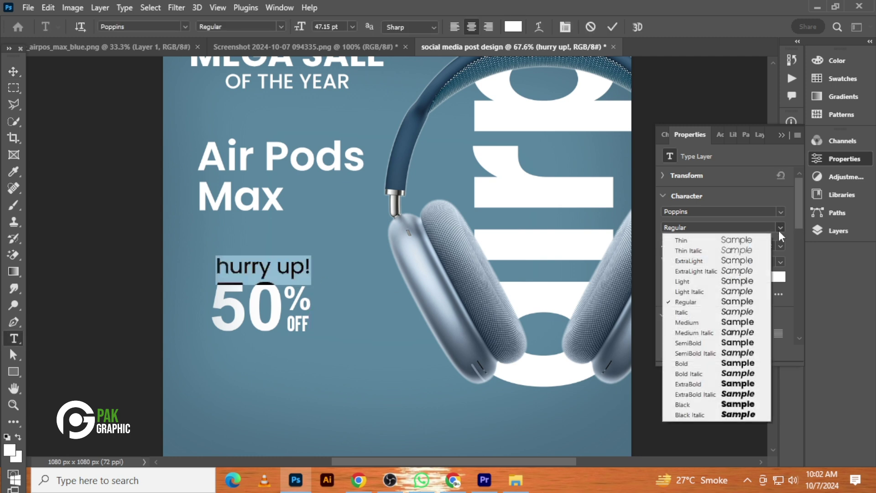
left_click(737, 322)
key("ctrl+Return")
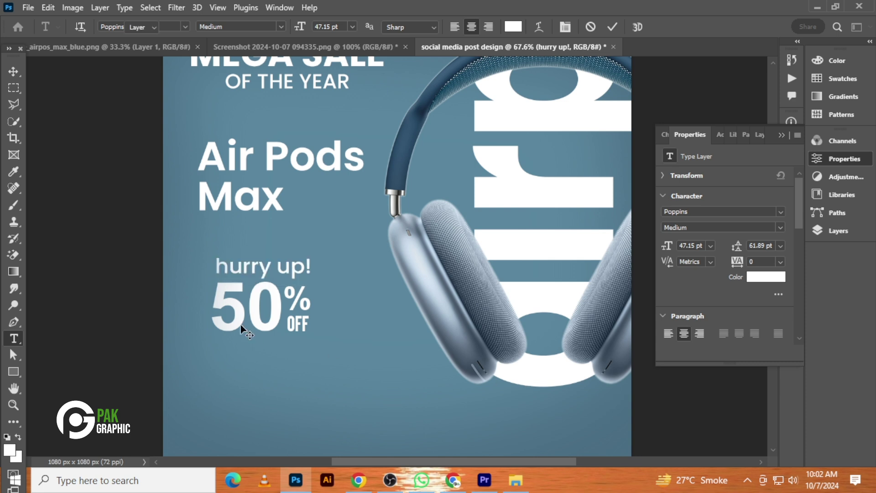
Capitalize both words of the hurry up! text so it reads "Hurry Up!".
key("v")
left_click(227, 265)
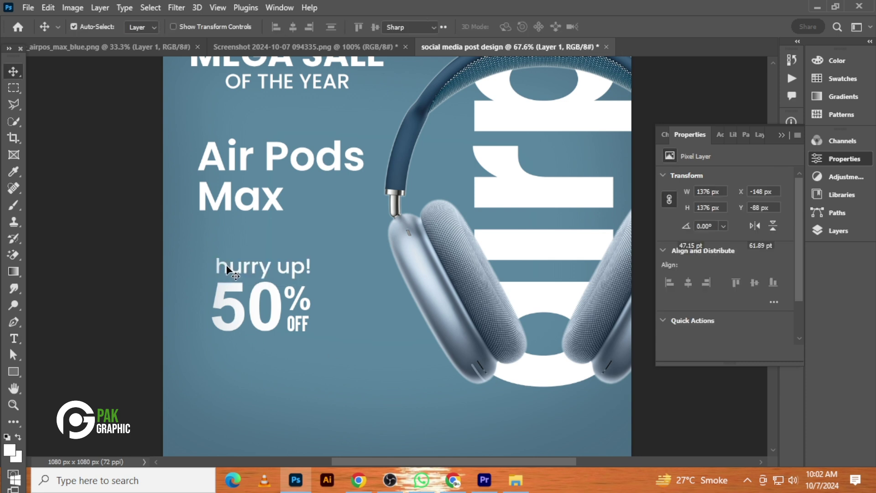
double_click(226, 265)
left_click(226, 265)
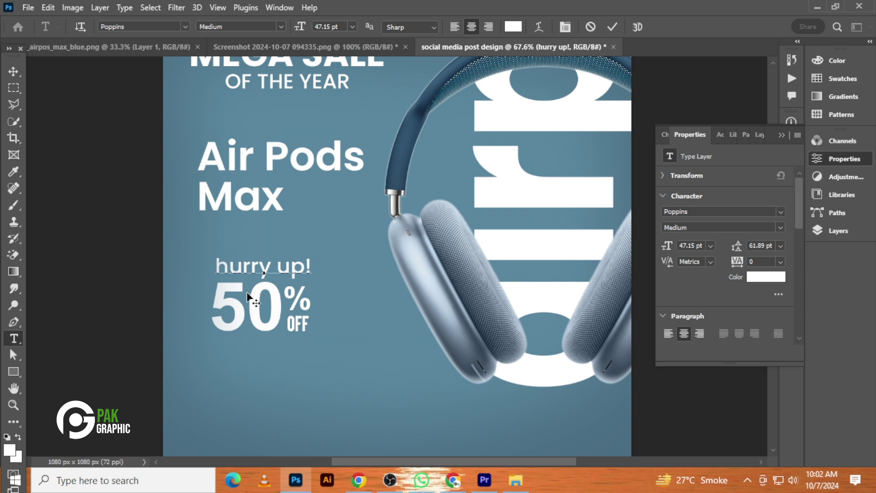
key("BackSpace")
type("H")
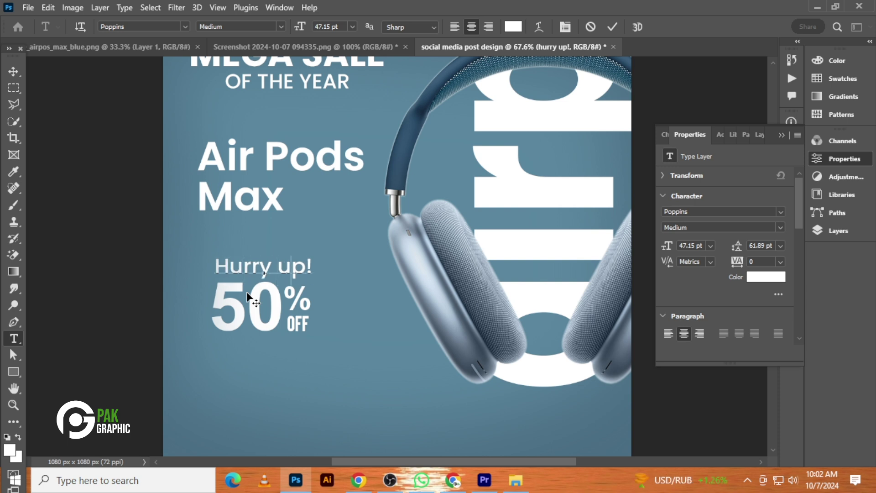
key("BackSpace")
type("U")
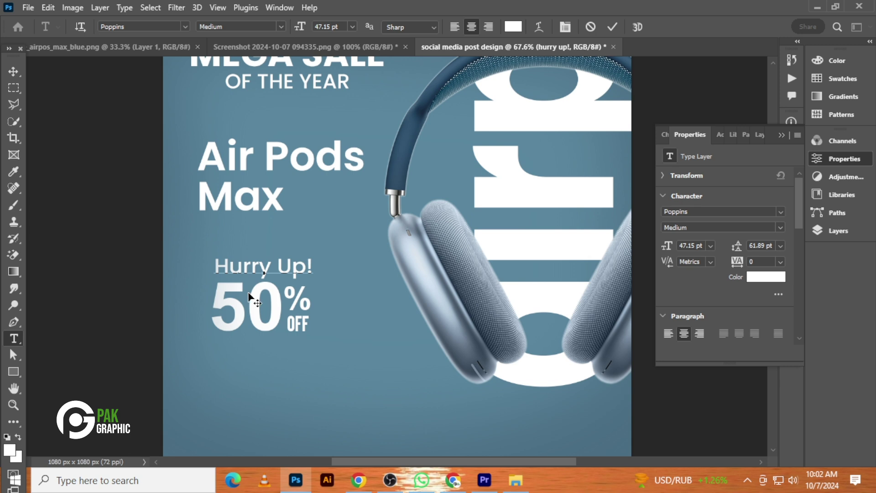
left_click(13, 71)
Add the white text "ALLITME" in Poppins Medium below the 50% OFF offer.
left_click(63, 148)
key("ctrl+0")
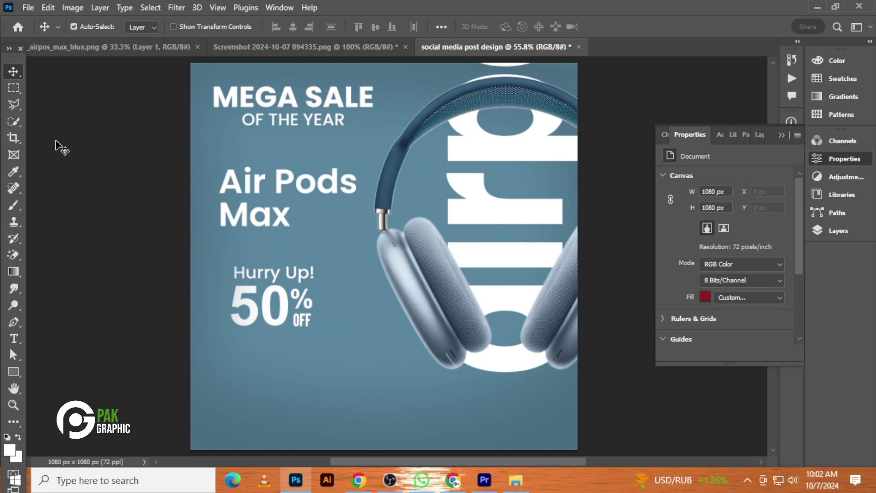
left_click(13, 338)
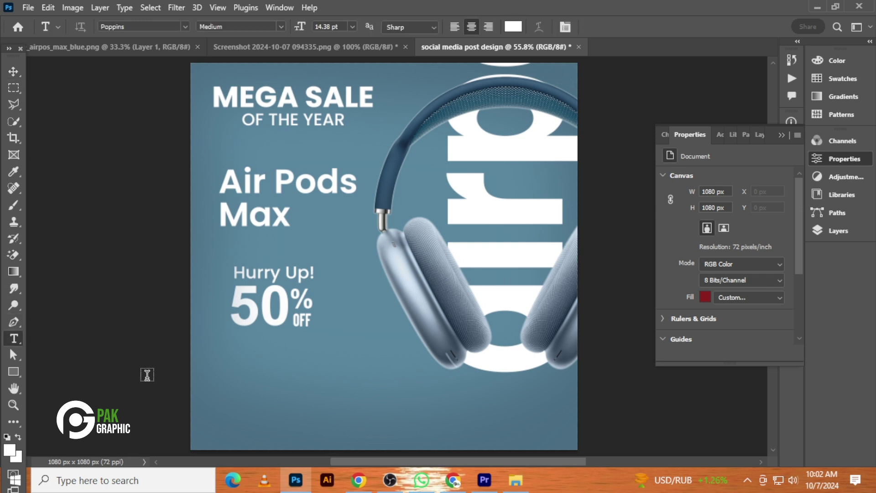
left_click(251, 385)
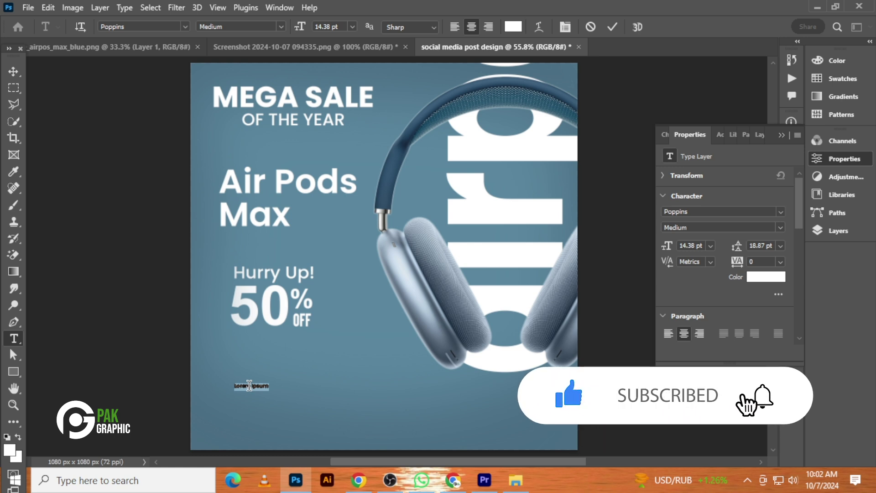
type("w")
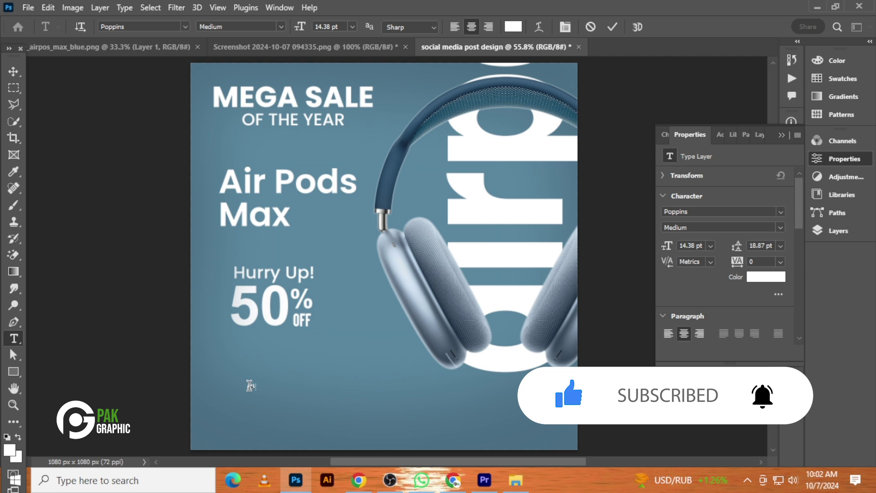
type("T")
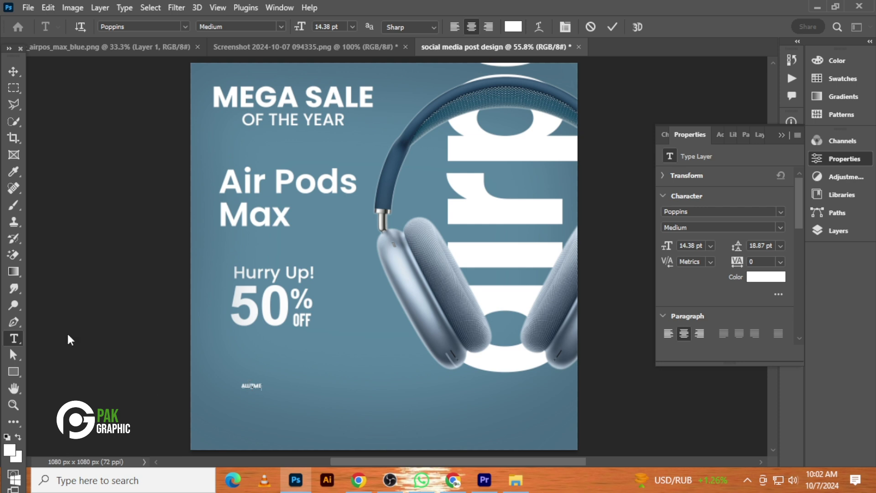
left_click(13, 71)
Enlarge the ALLITME text to about 52 pt so it nearly spans the width of the 50% OFF above it.
key("ctrl+t")
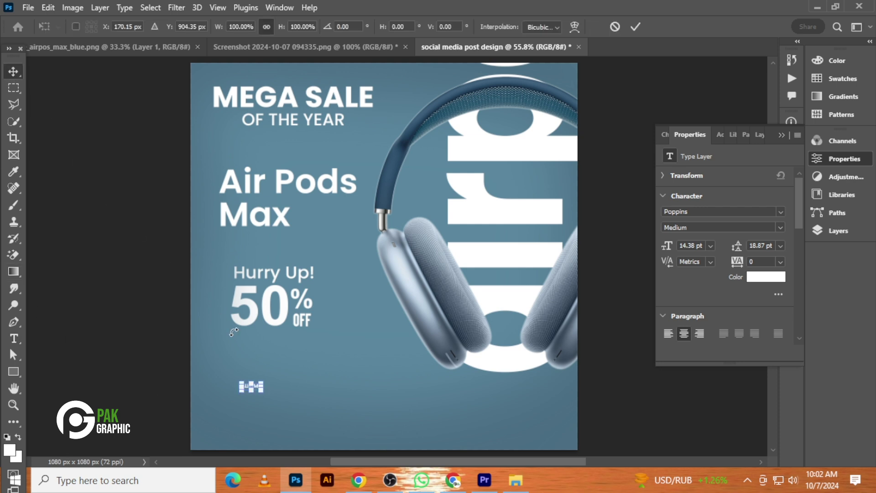
left_click_drag(263, 382, 289, 360)
key("Return")
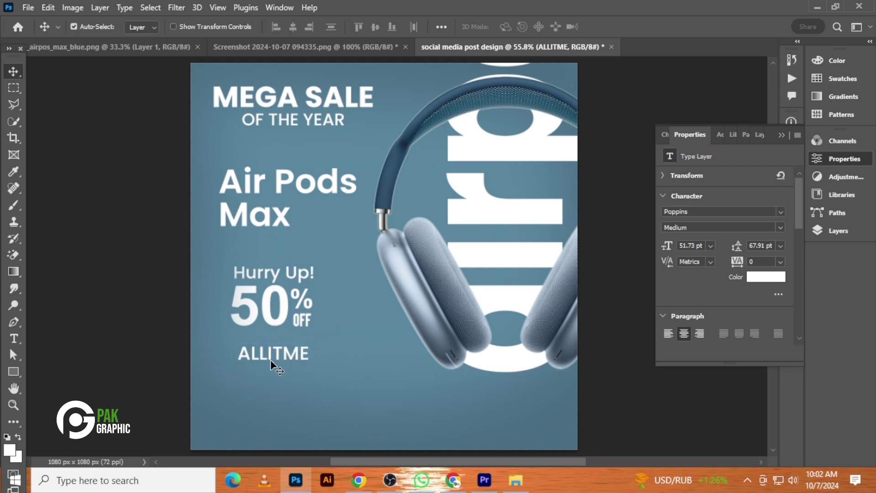
Edit the ALLITME text so it reads "FOR ALL ITEM".
double_click(273, 362)
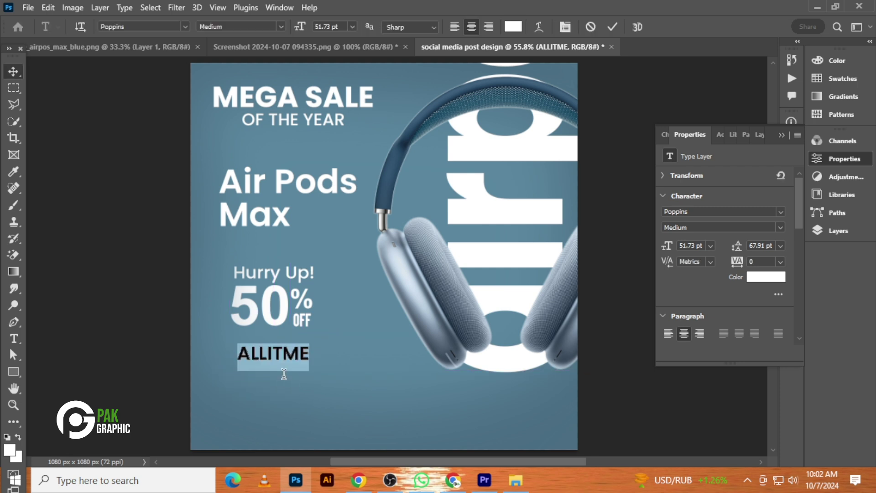
key("Right")
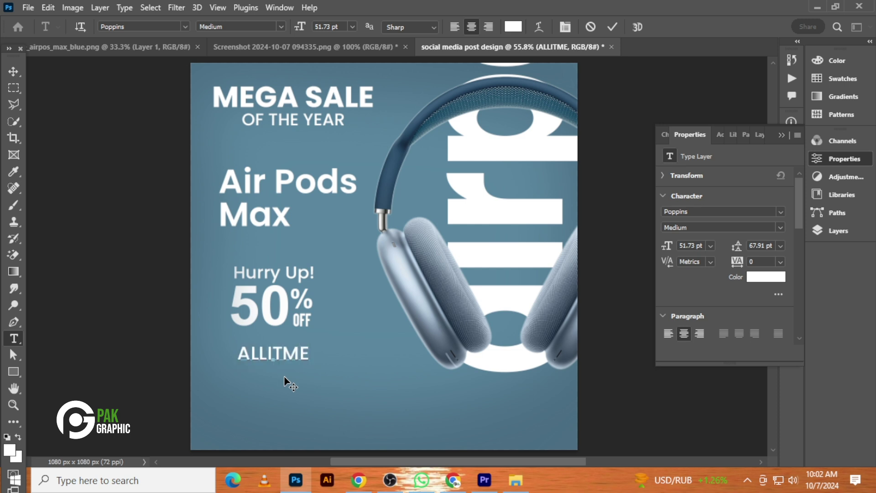
key("BackSpace")
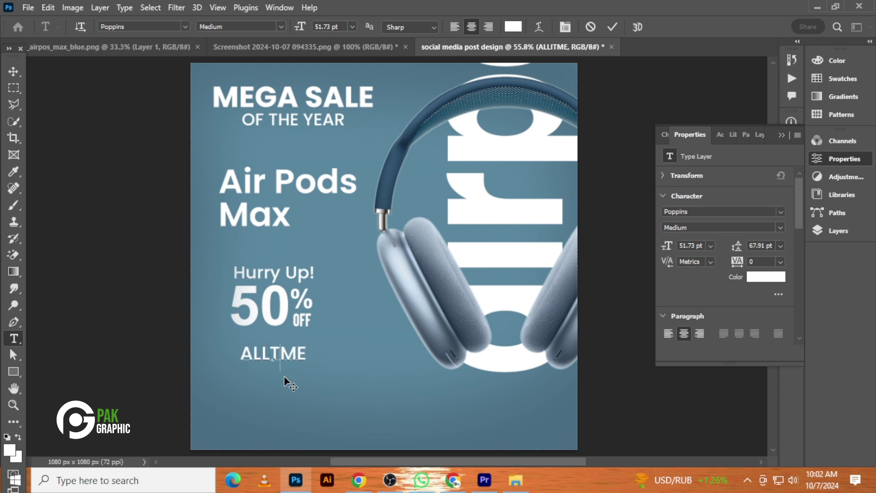
type("I")
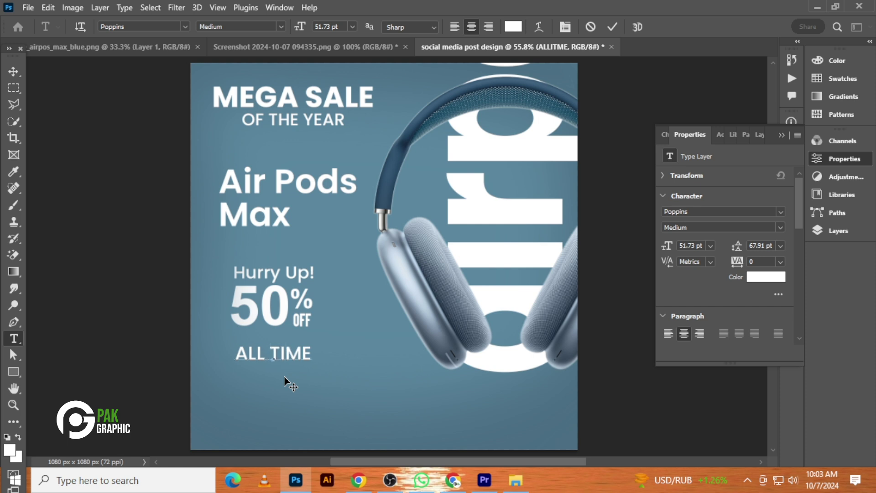
key("BackSpace")
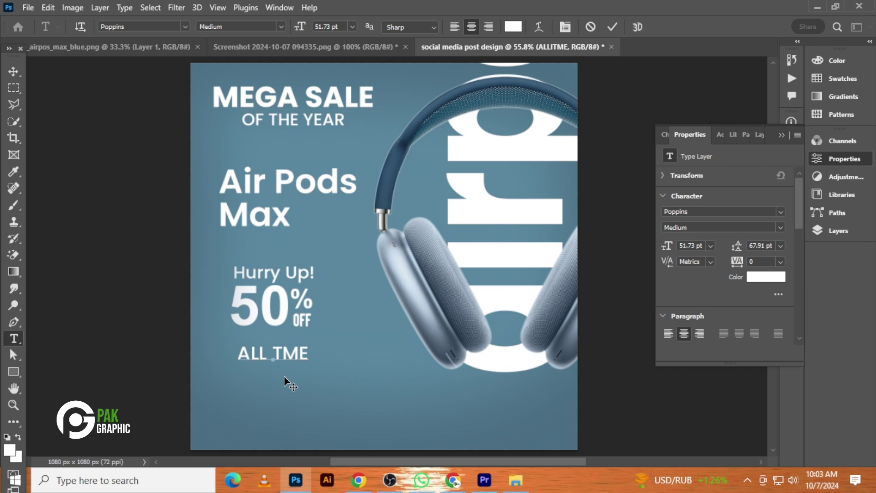
type("I")
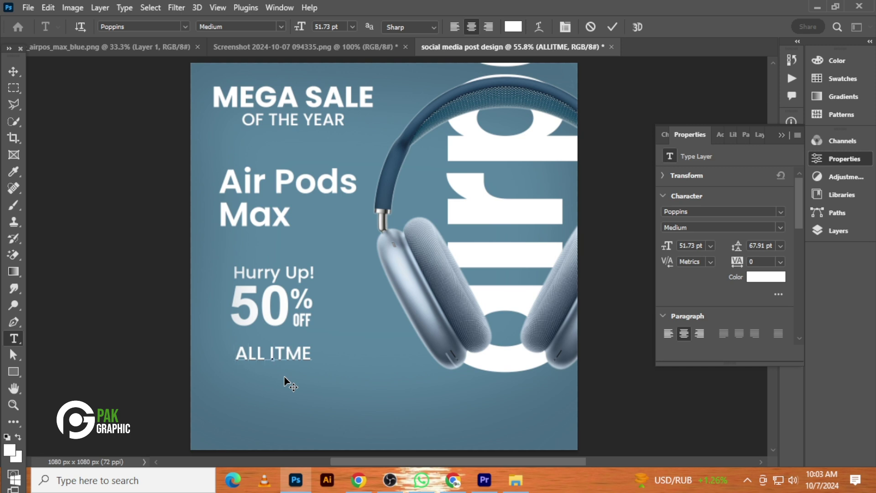
type("FOR")
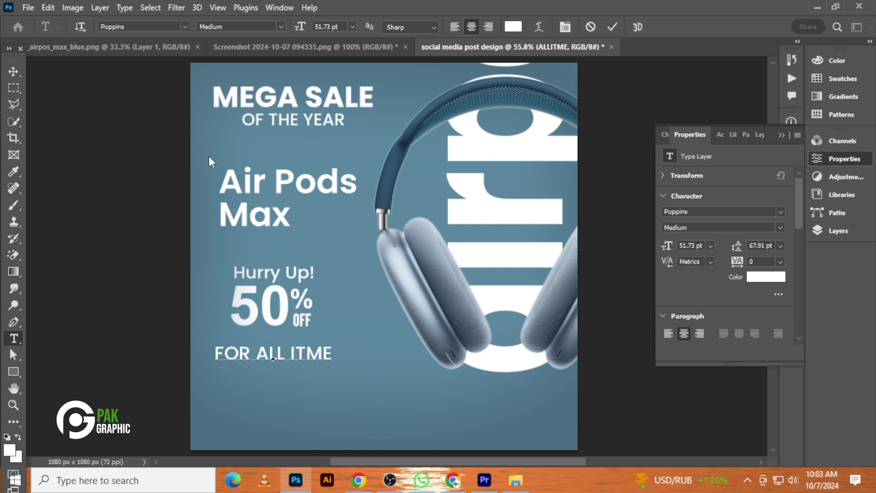
key("BackSpace")
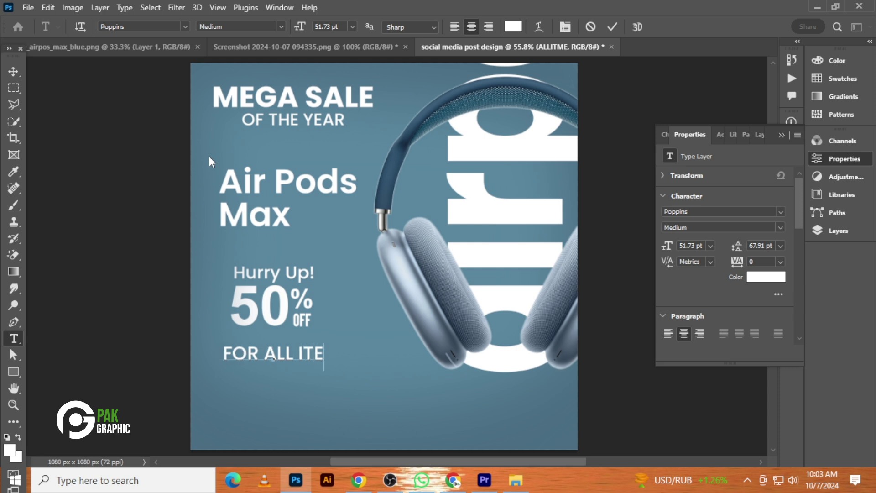
type("M")
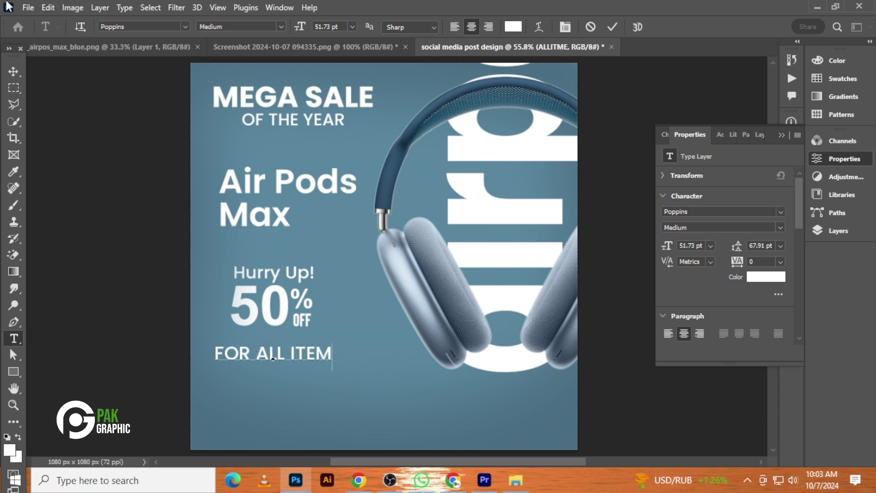
left_click(13, 71)
Reduce the FOR ALL ITEM text to about 31 pt and nudge it up close beneath the 50% OFF.
scroll(748, 293, "down", 3)
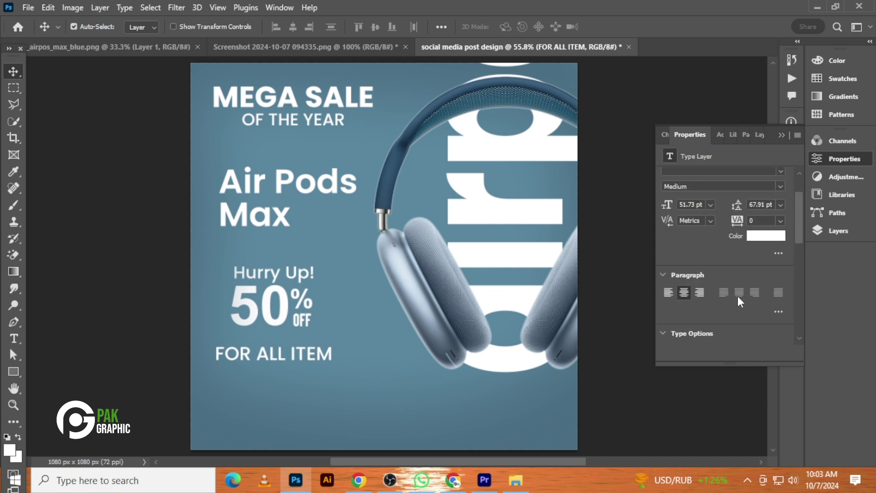
scroll(702, 277, "up", 3)
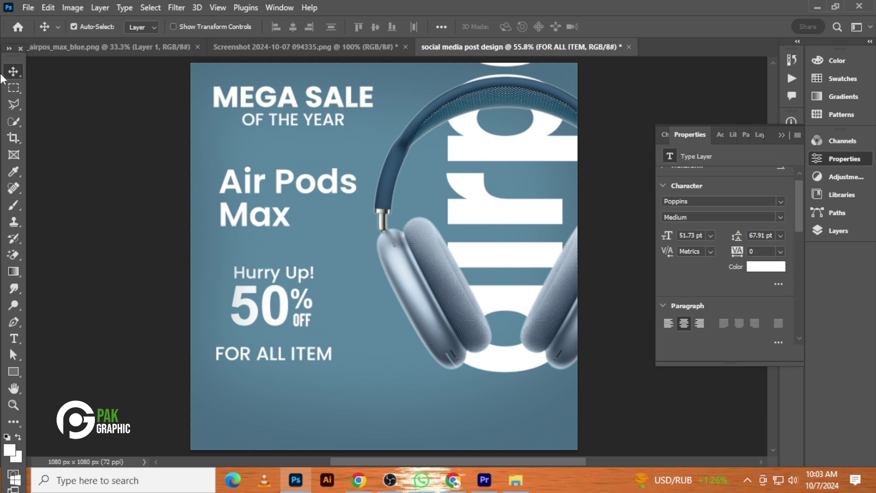
key("ctrl")
key("ctrl+t")
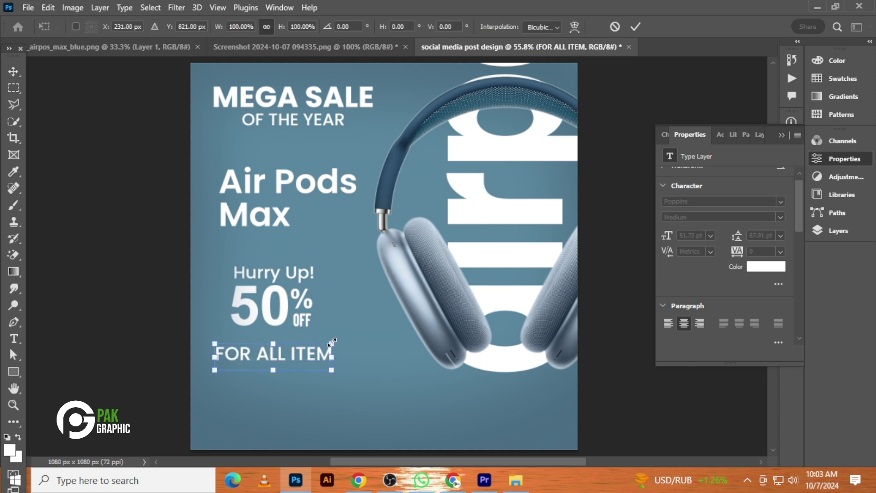
left_click_drag(332, 341, 292, 345)
key("Return")
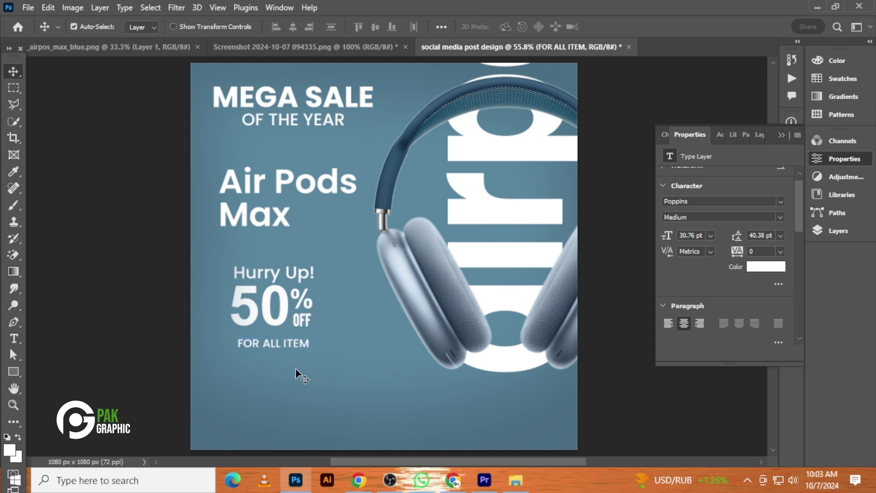
key("Up")
key("Up")
key("Up")
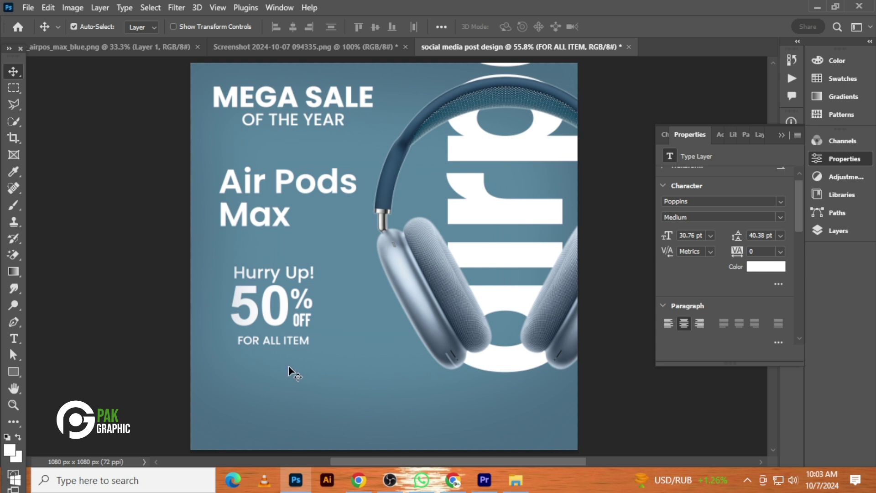
Scale the Hurry Up!, 50% OFF and FOR ALL ITEM texts together to about 72% and move them up beside the headphones' ear cup.
left_click_drag(146, 259, 316, 350)
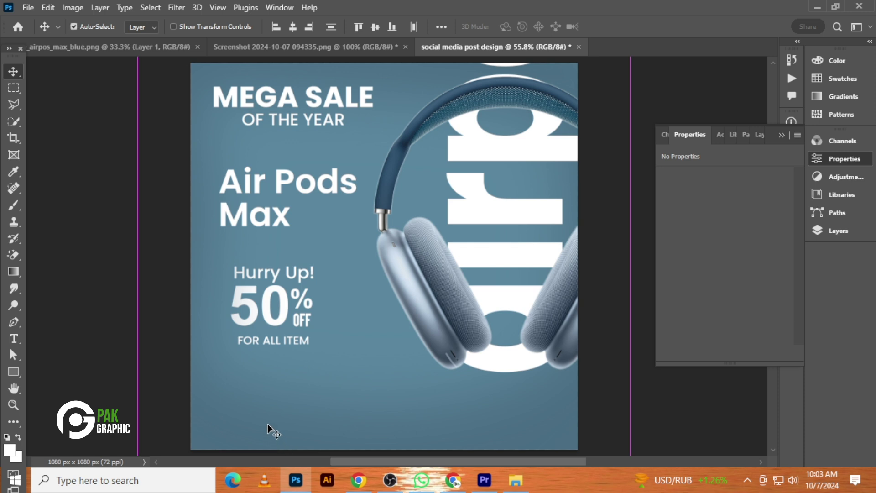
key("ctrl+t")
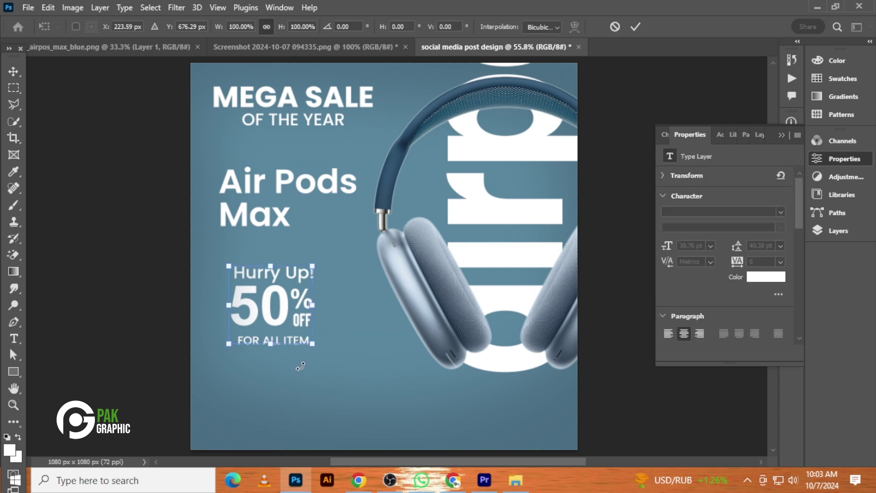
left_click_drag(314, 348, 317, 290)
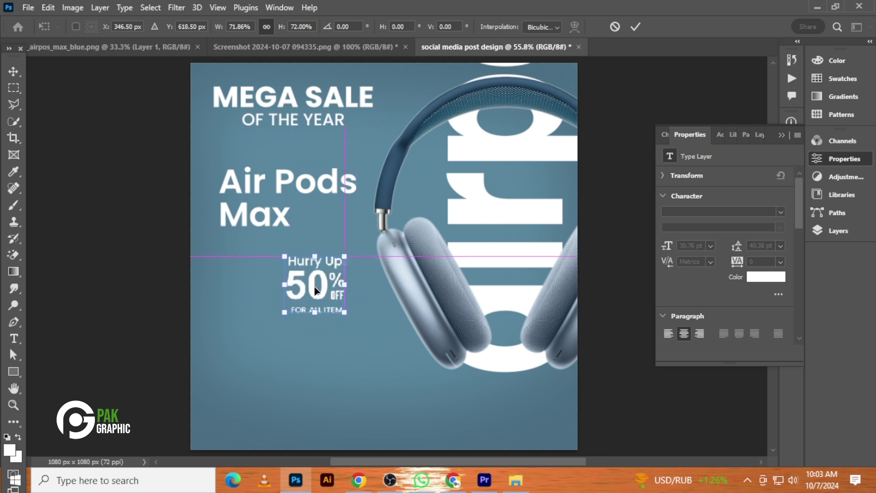
key("Return")
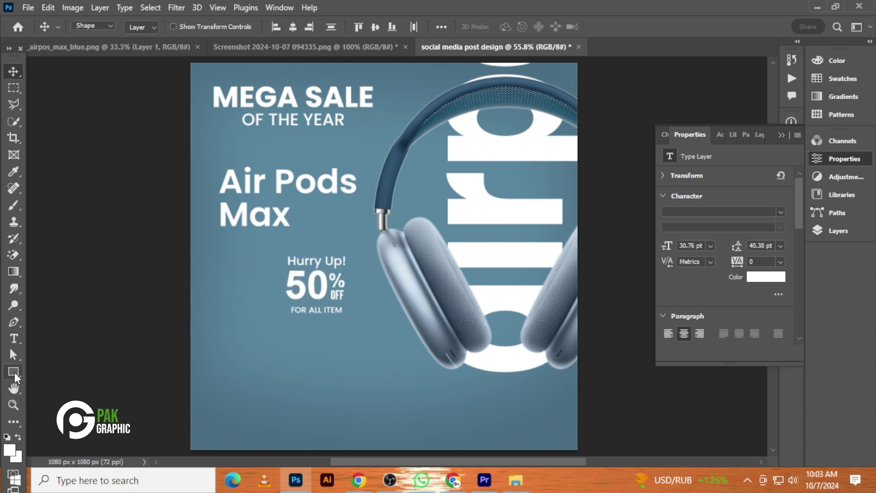
Draw a white rectangle about 257 x 68 px below the offer text, near the bottom of the post.
left_click(14, 373)
left_click(54, 371)
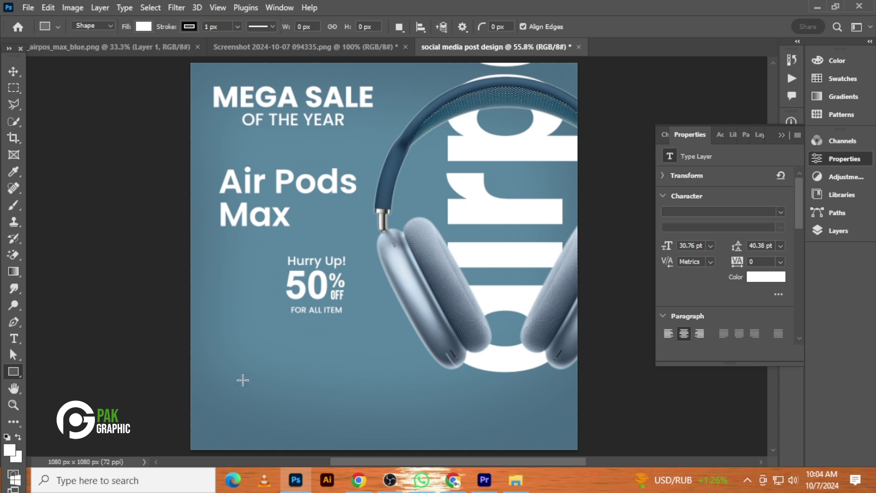
left_click_drag(243, 379, 334, 402)
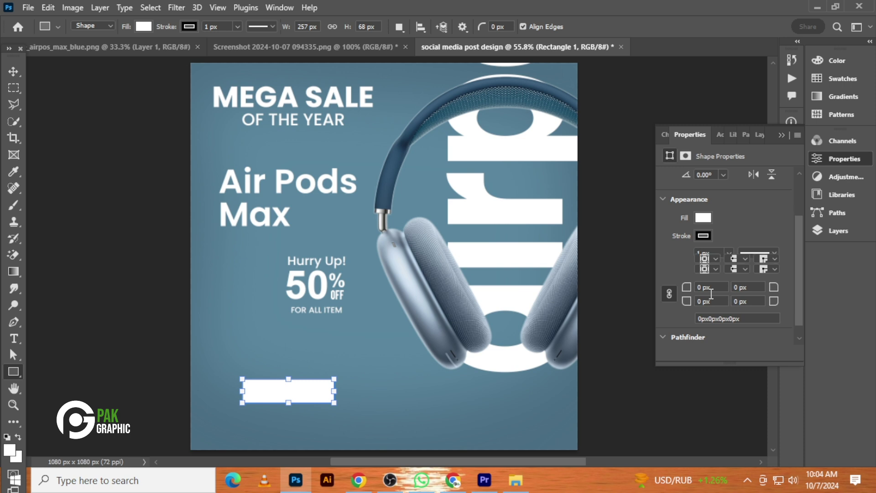
Round all corners of the white rectangle to 27 px and remove its stroke.
scroll(711, 293, "down", 1)
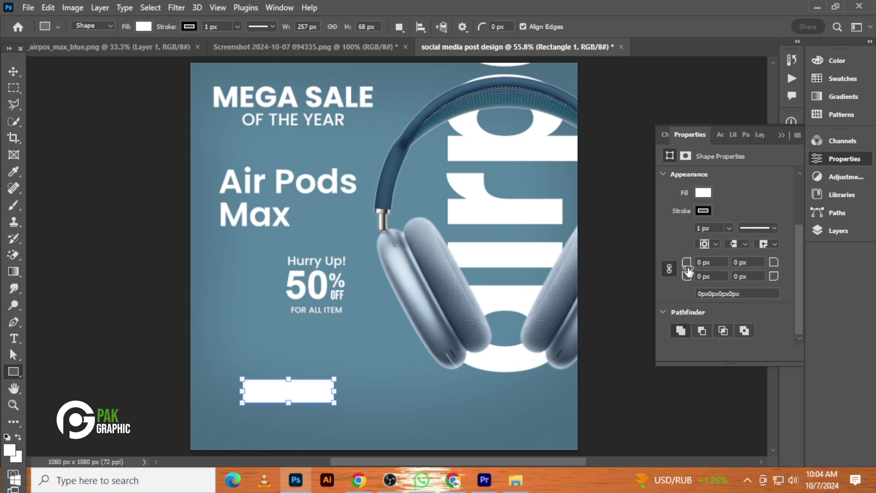
left_click_drag(689, 271, 708, 263)
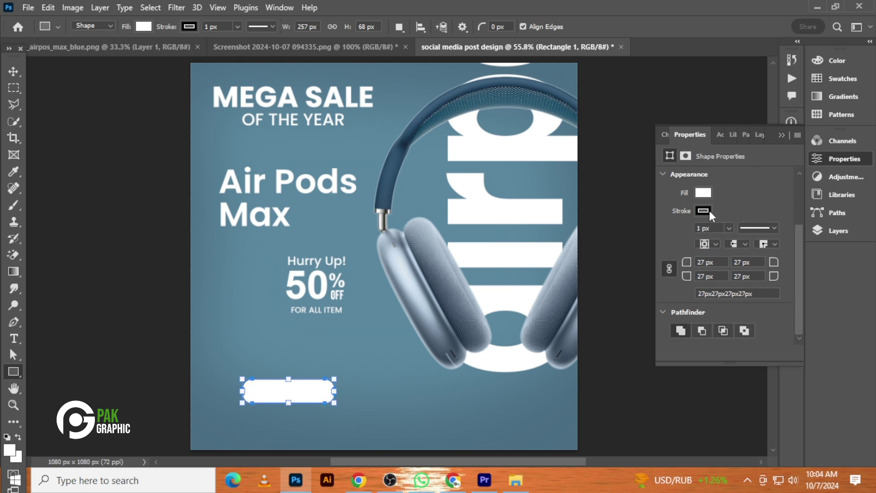
left_click(703, 211)
left_click(676, 237)
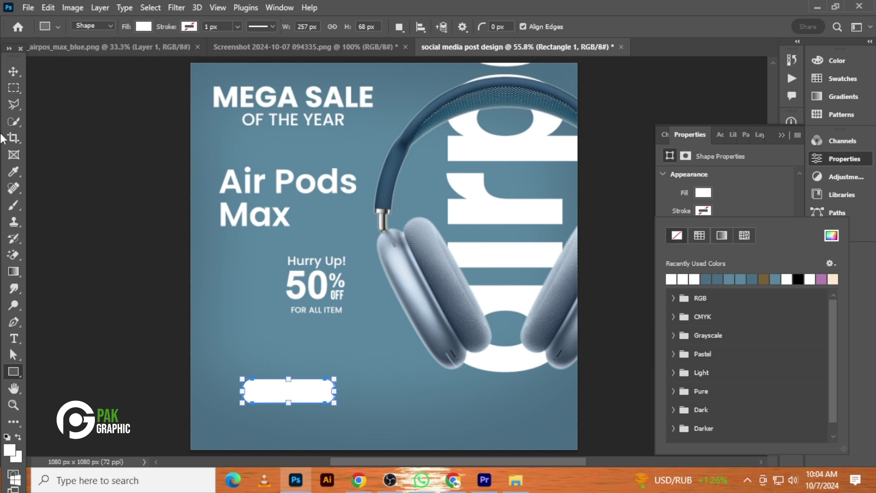
left_click(13, 72)
Add the text "SHOP NOW" in Poppins Medium just above the white rounded rectangle.
key("t")
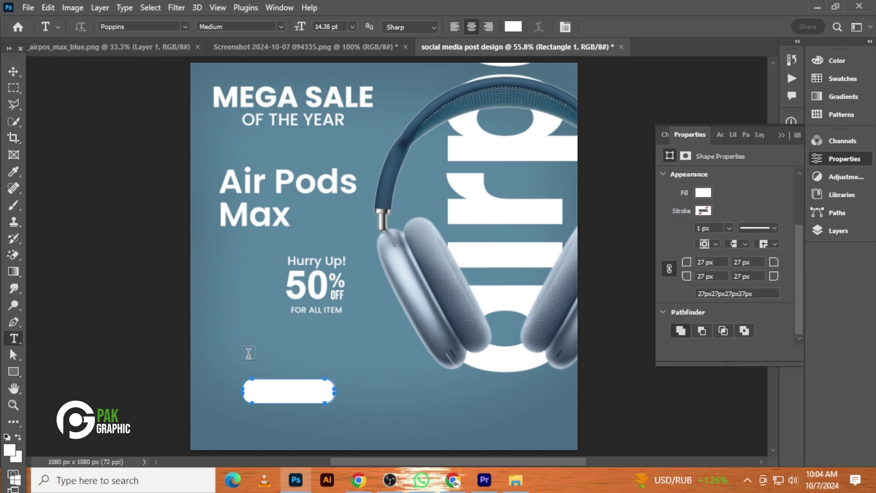
left_click(253, 354)
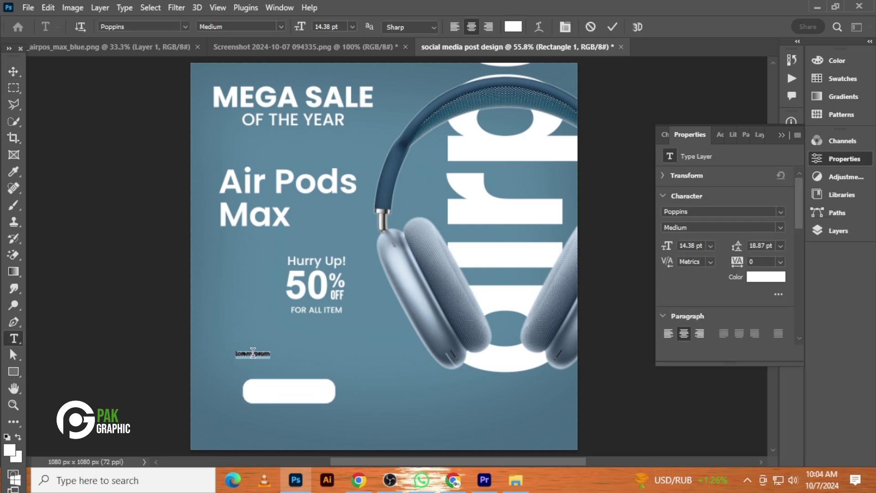
key("BackSpace")
type("SHOP NOW")
left_click(16, 78)
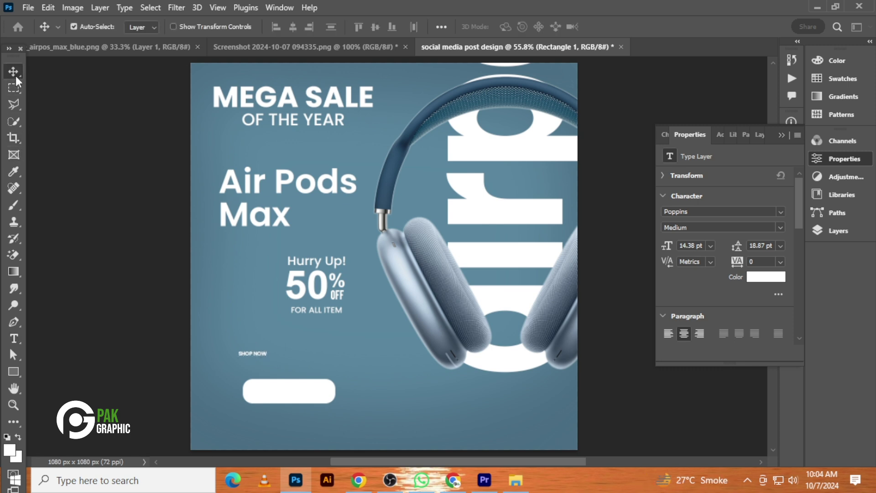
Recolor the SHOP NOW text to the background blue #5b879f by sampling it from the canvas.
left_click(759, 278)
left_click(325, 215)
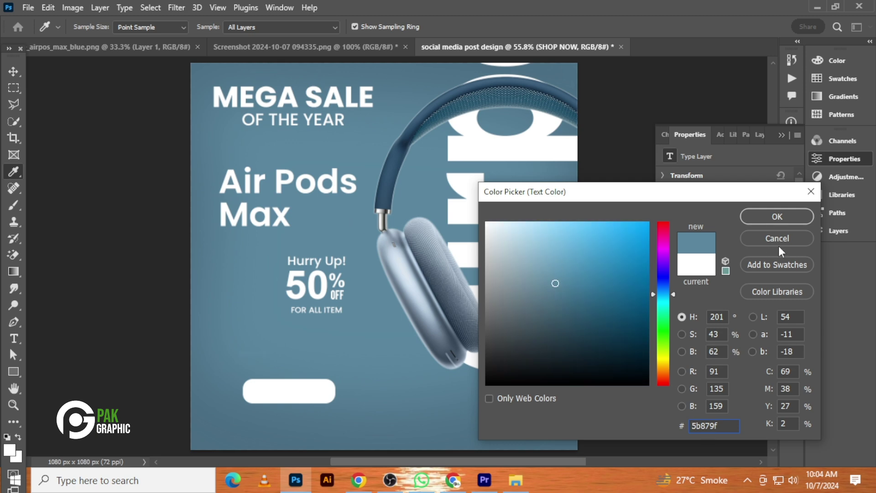
left_click(775, 217)
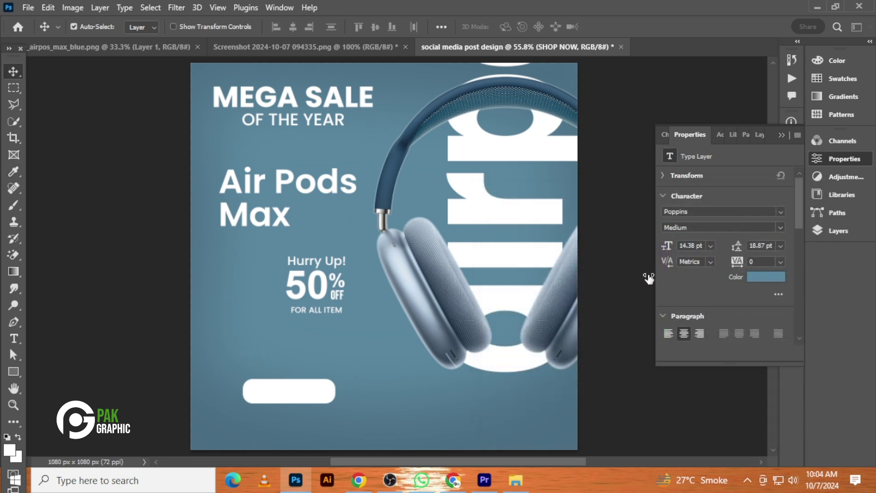
Enlarge the SHOP NOW text to about 32 pt and place it over the white rounded rectangle.
key("ctrl+t")
left_click_drag(265, 359, 320, 398)
scroll(289, 400, "up", 2)
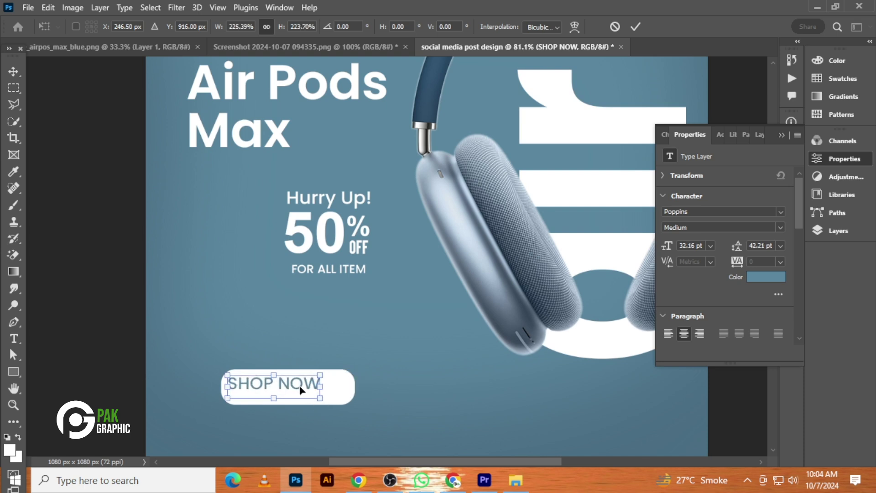
key("Return")
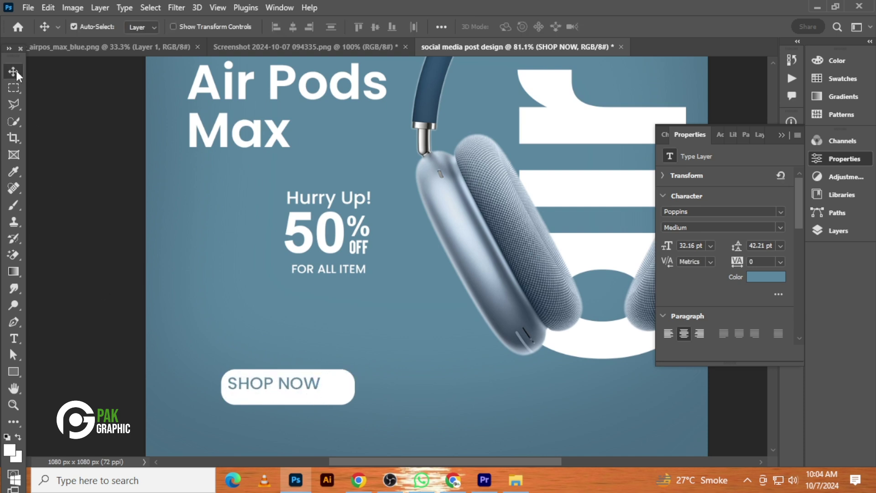
Scale the SHOP NOW text up to about 40.5 pt and nudge it right and down to sit inside the white button.
left_click(286, 391)
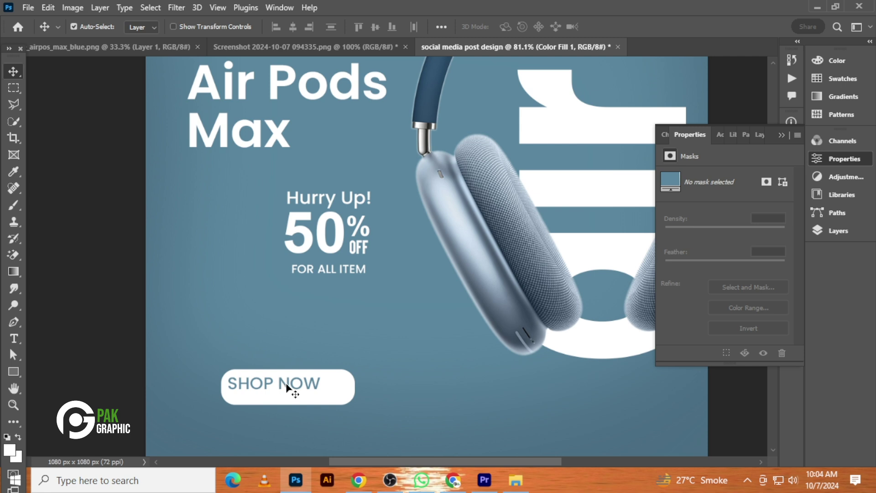
left_click_drag(288, 391, 340, 405)
key("ctrl+t")
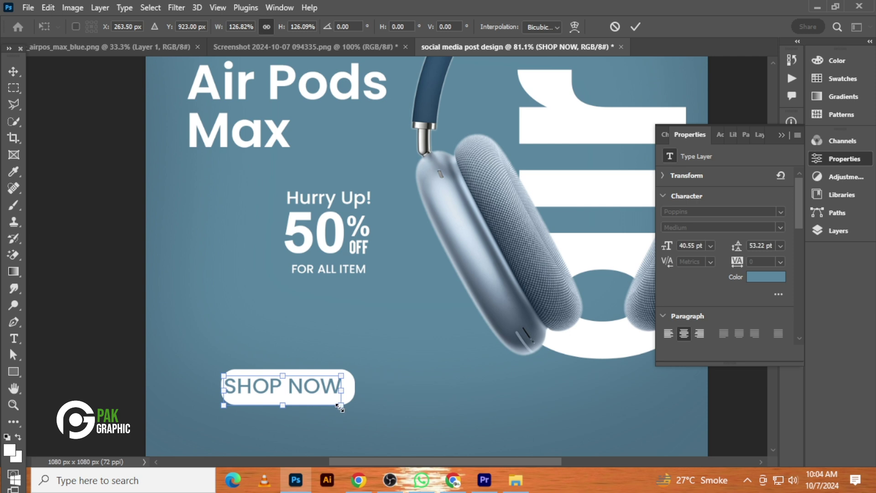
key("Right")
key("Right")
key("Right")
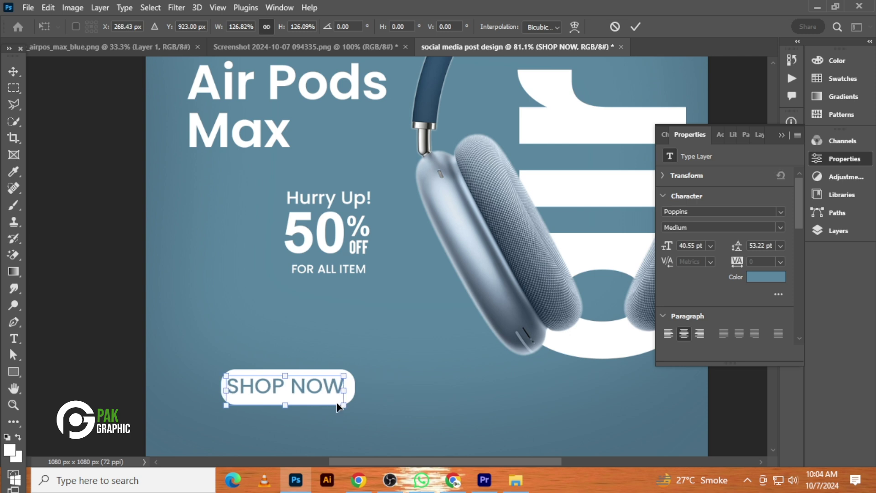
key("Right")
key("Down")
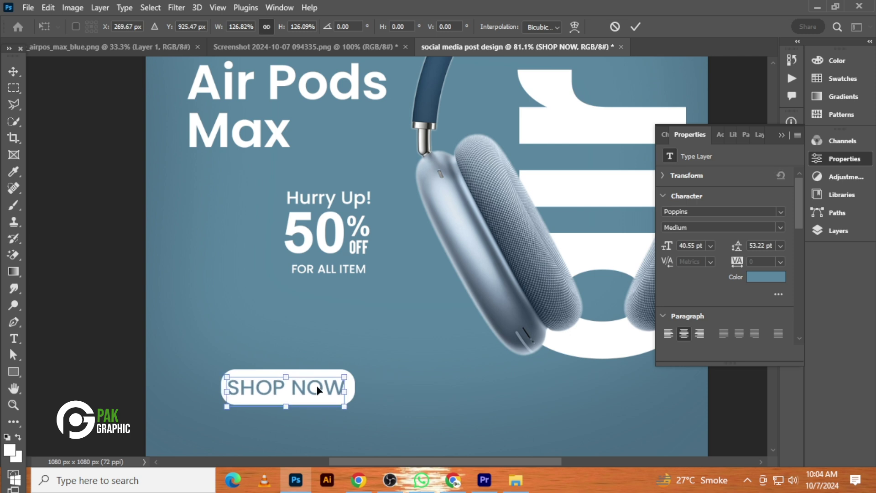
key("Return")
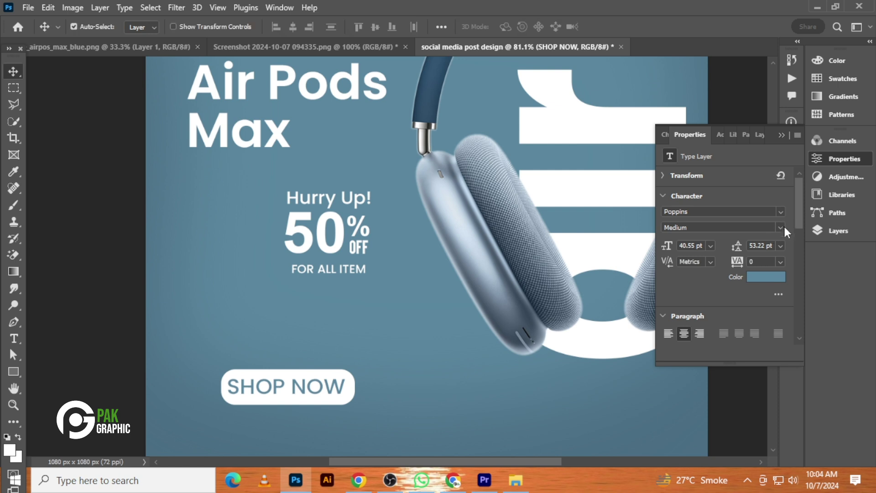
Make the SHOP NOW text bold and align it to the horizontal and vertical center of the white rectangle.
left_click(783, 225)
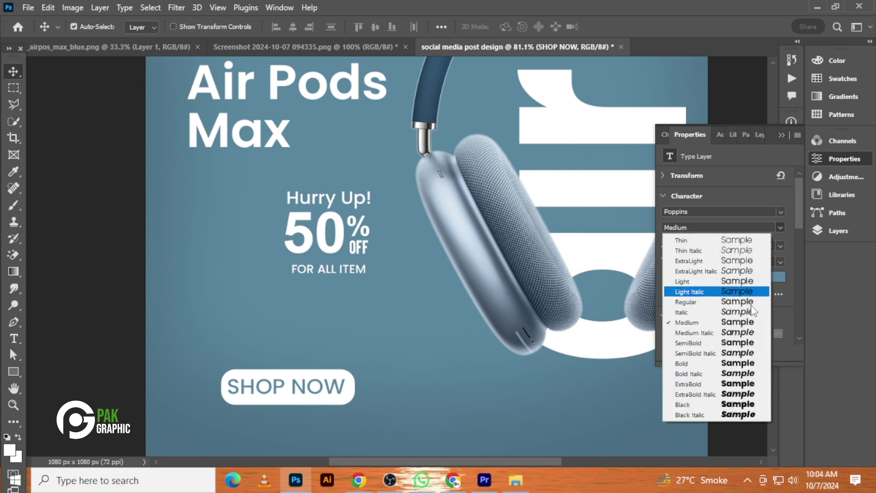
left_click(720, 361)
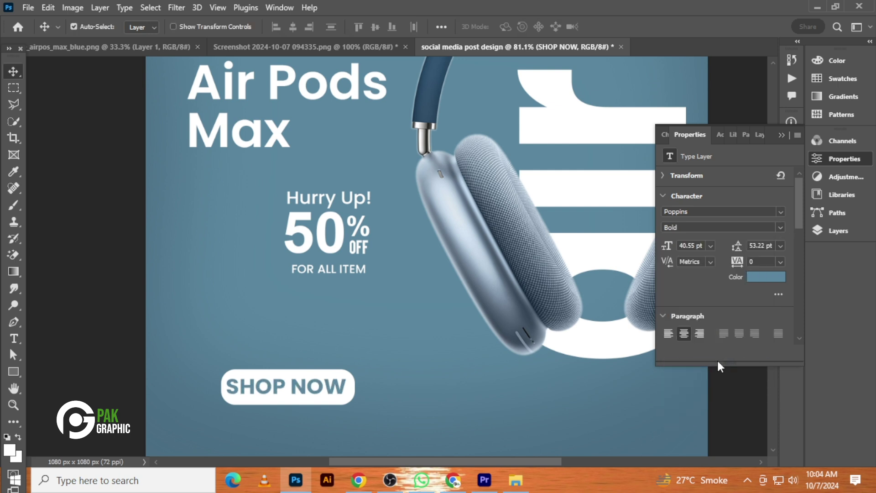
left_click(297, 404)
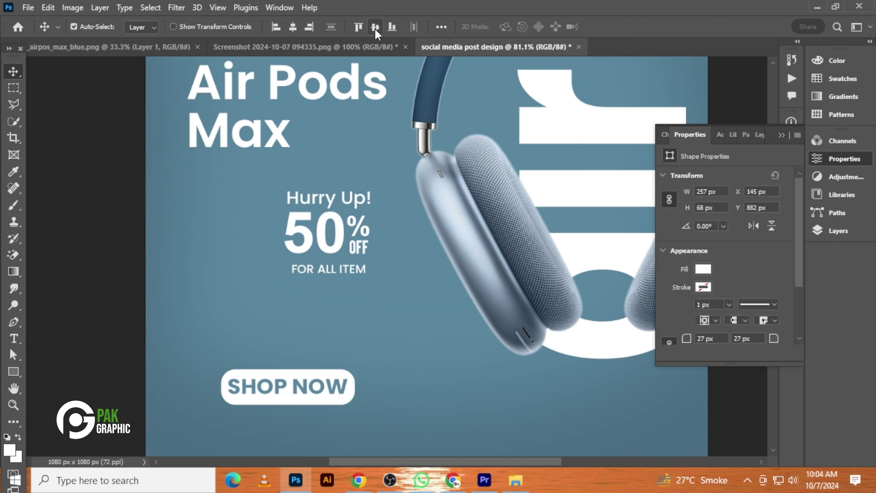
left_click(386, 292)
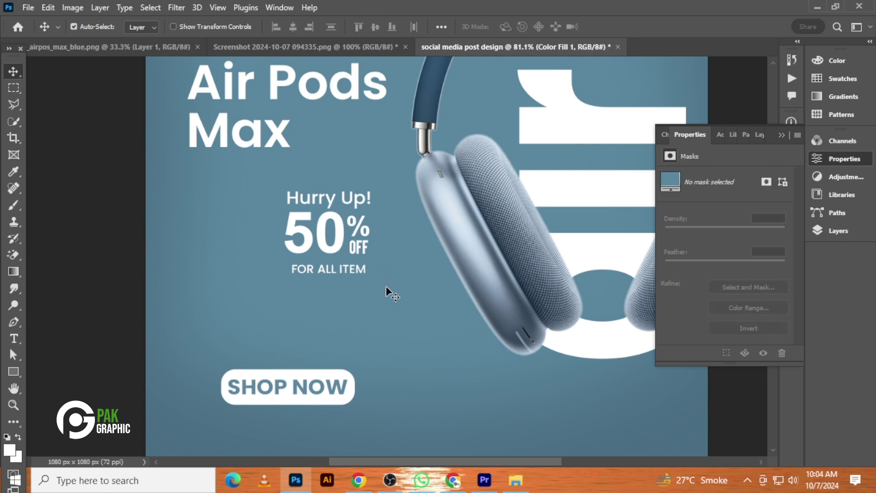
key("ctrl+0")
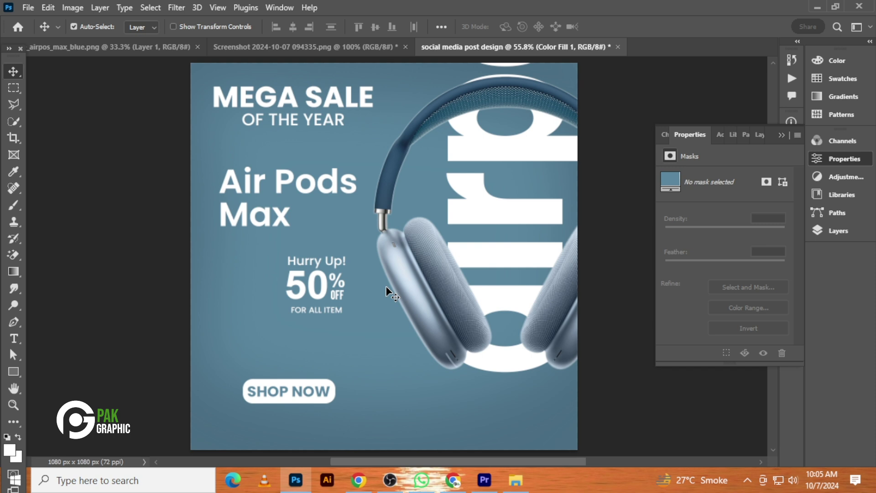
Scale all the text and the SHOP NOW button together down to about 91% and shift them slightly left, away from the headphones.
left_click_drag(145, 75, 322, 410)
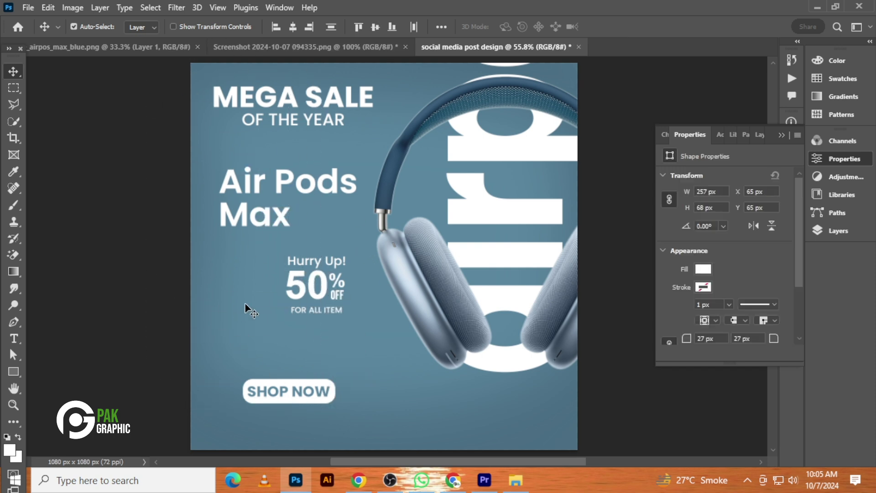
key("ctrl+t")
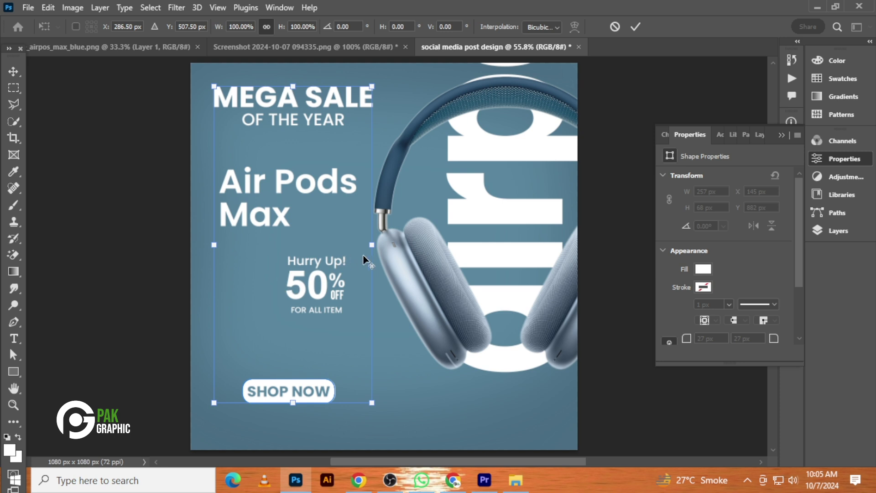
left_click_drag(374, 248, 365, 248)
left_click_drag(331, 280, 320, 275)
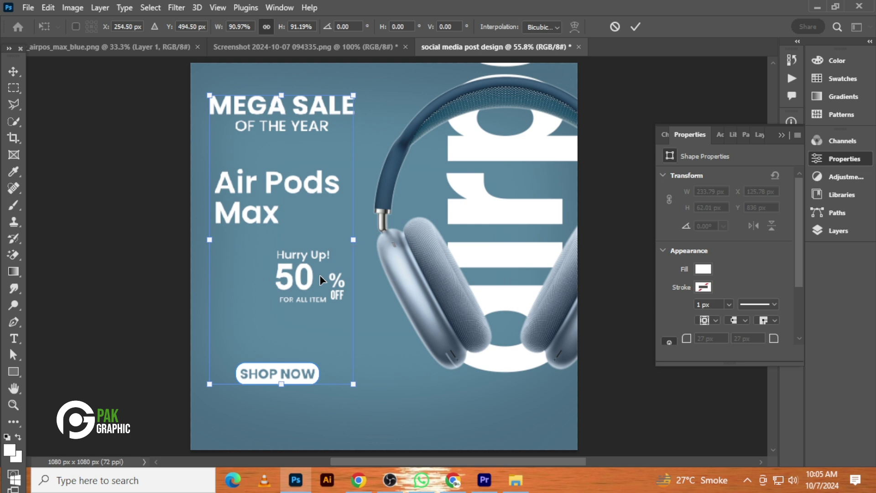
key("Return")
left_click(174, 263)
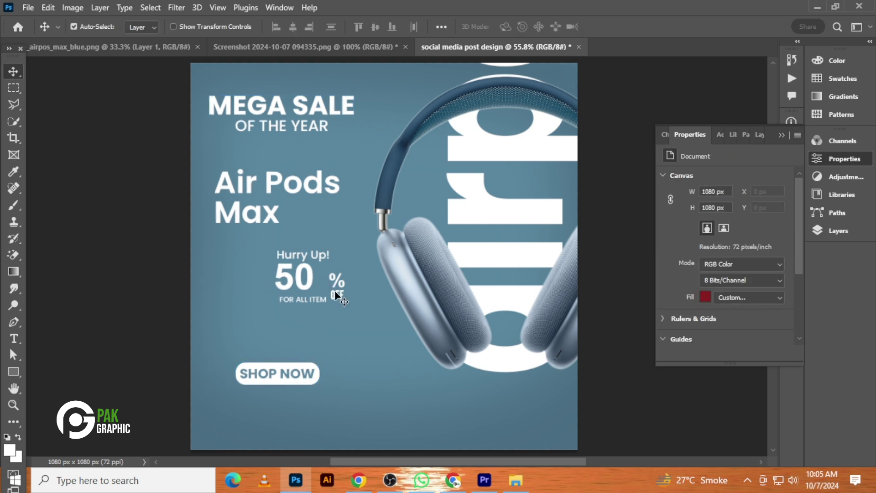
Move the Hurry Up 50% OFF block and the SHOP NOW button left to line up under the Air Pods Max text.
left_click_drag(359, 256, 318, 256)
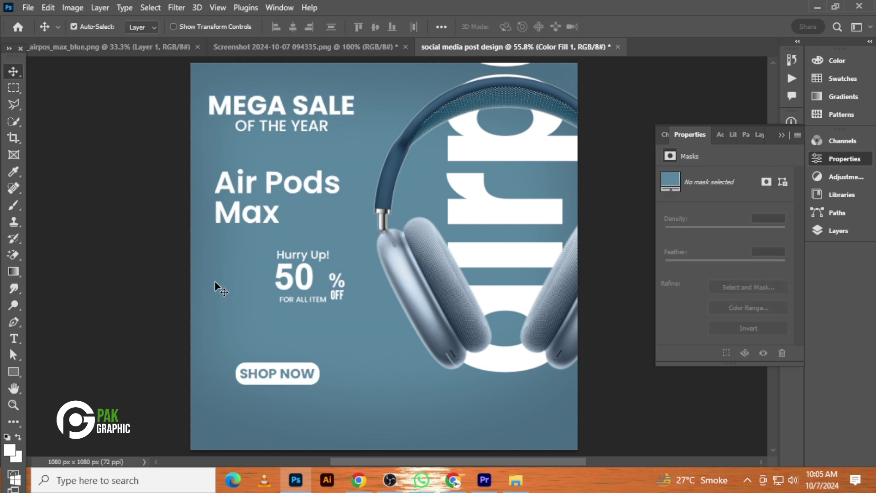
left_click_drag(123, 251, 329, 309)
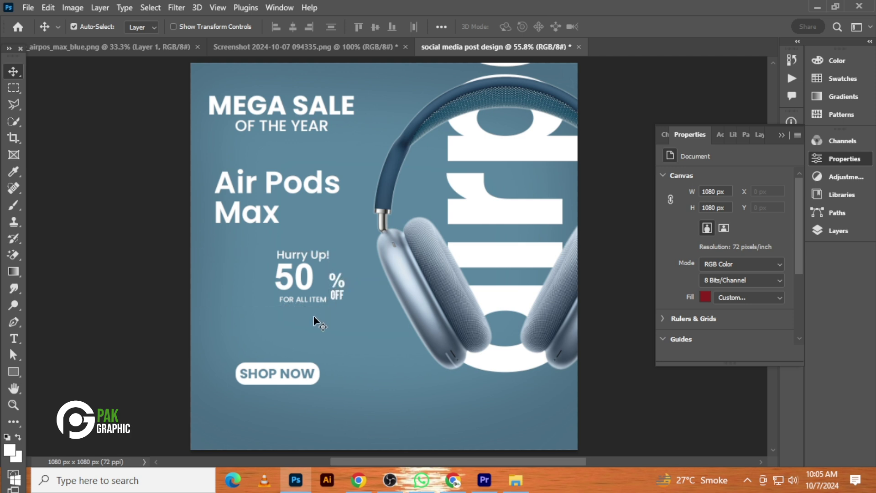
key("ctrl+t")
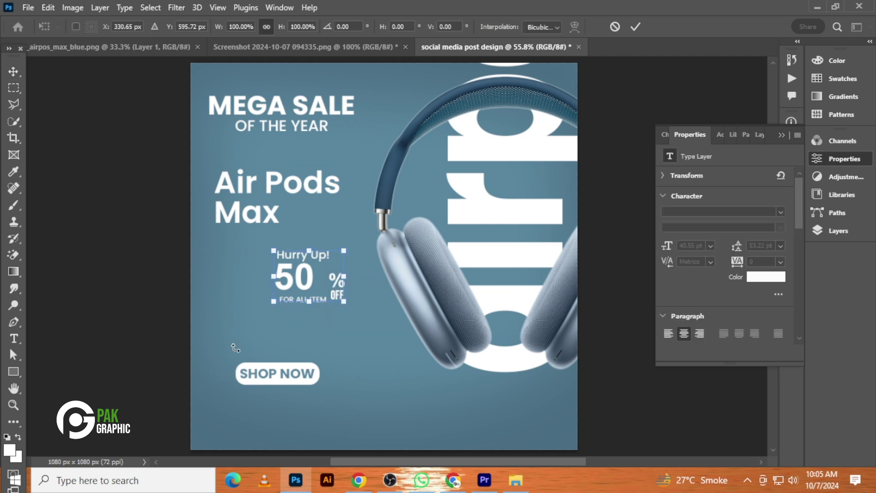
left_click_drag(310, 285, 254, 291)
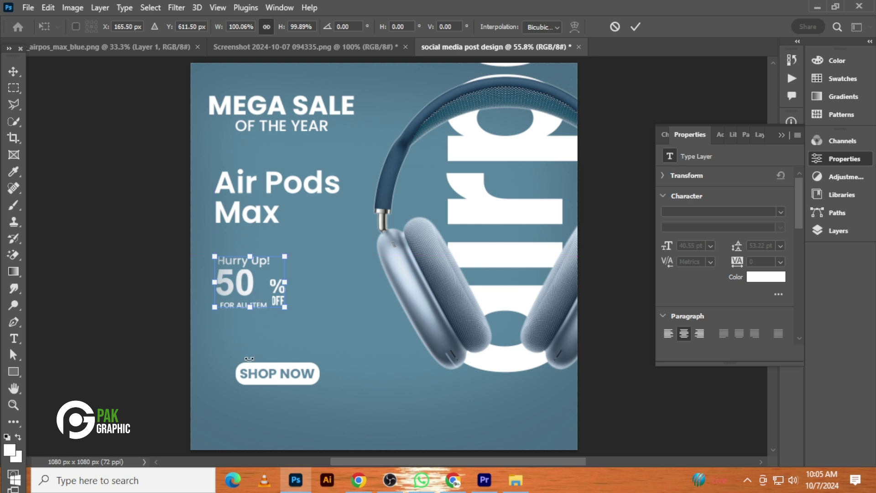
left_click(635, 27)
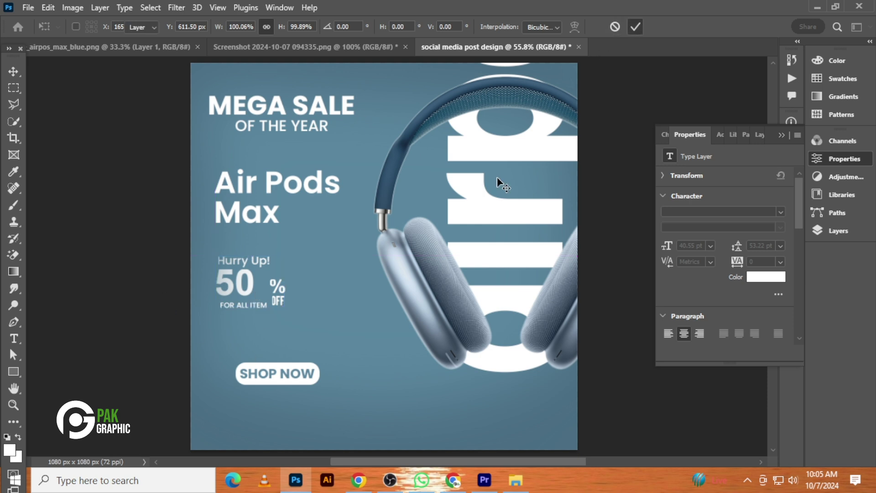
left_click_drag(127, 357, 251, 384)
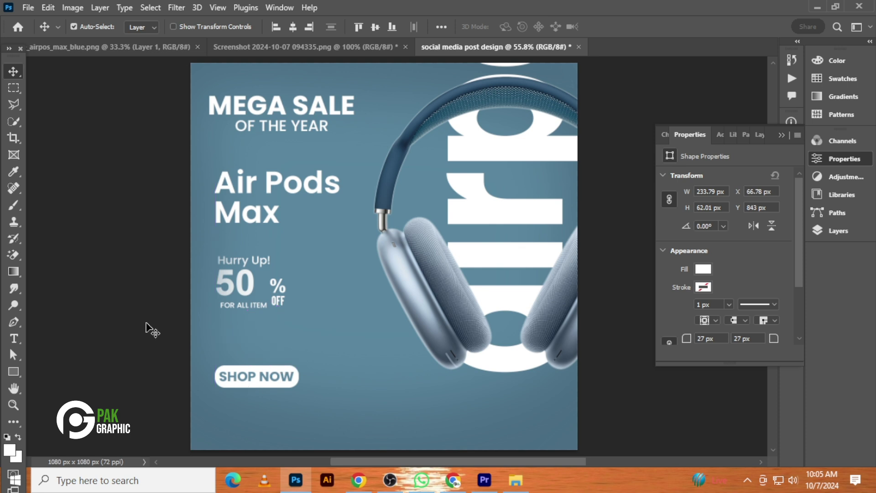
Enlarge the MEGA SALE and OF THE YEAR headline together to about 117%, keeping its left edge in place.
left_click(157, 136)
left_click_drag(163, 95, 293, 135)
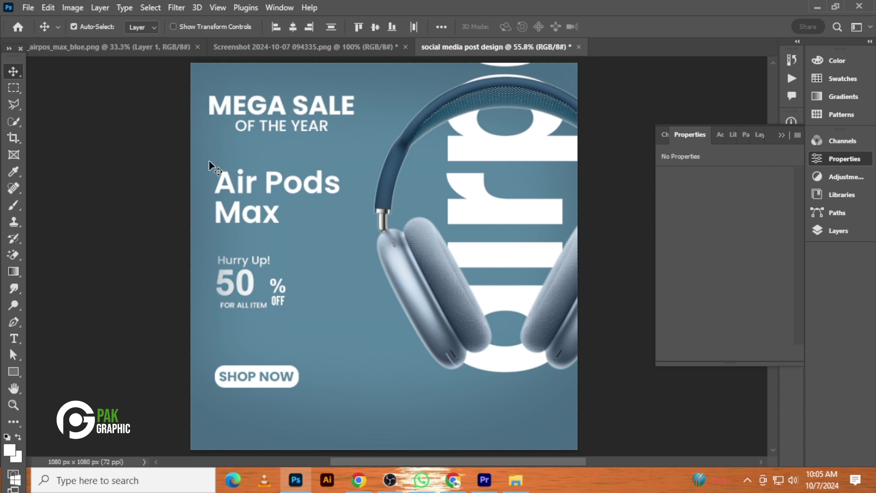
key("ctrl+t")
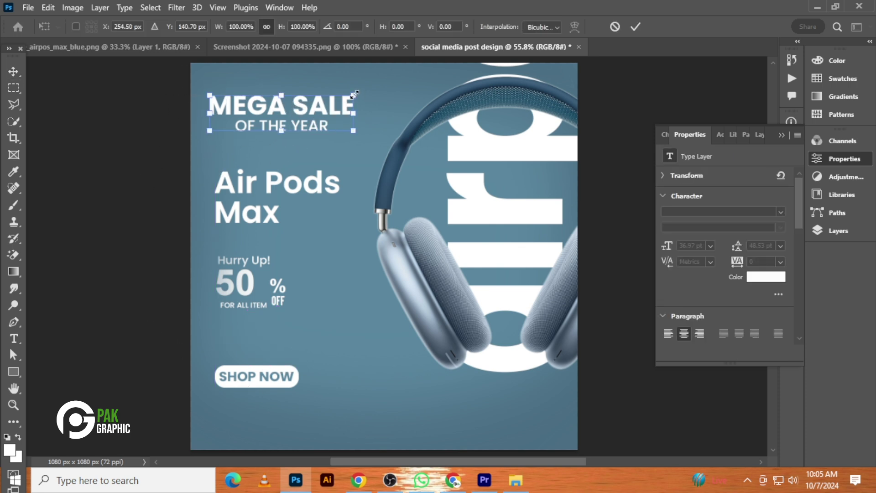
left_click_drag(356, 91, 346, 108)
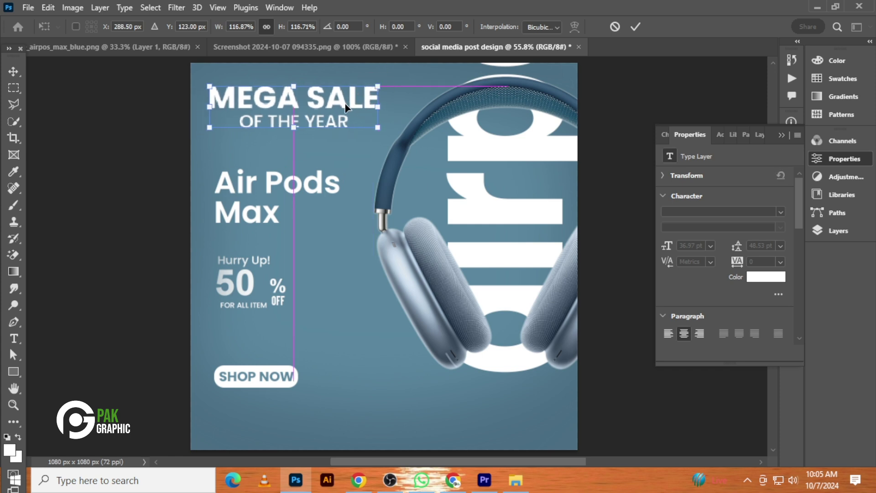
key("Return")
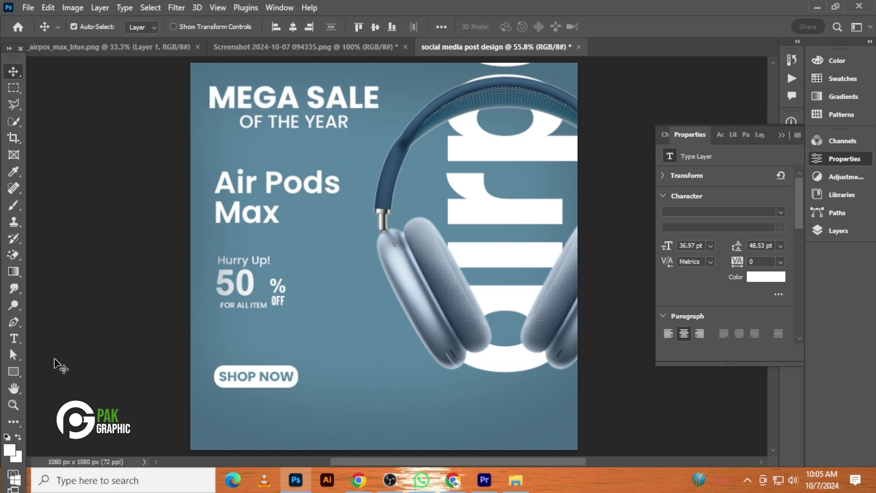
Draw a rectangle about 508 x 981 px around the text area with no fill and a white 1 px stroke.
left_click(13, 372)
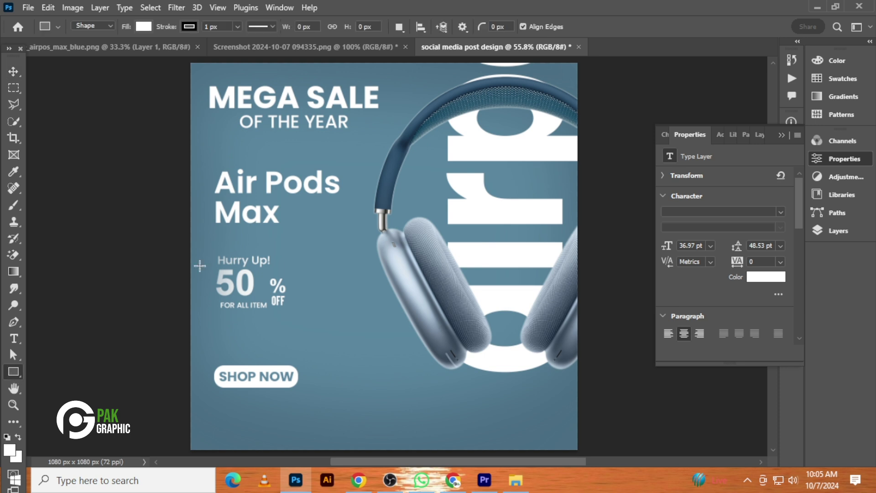
left_click_drag(183, 68, 364, 417)
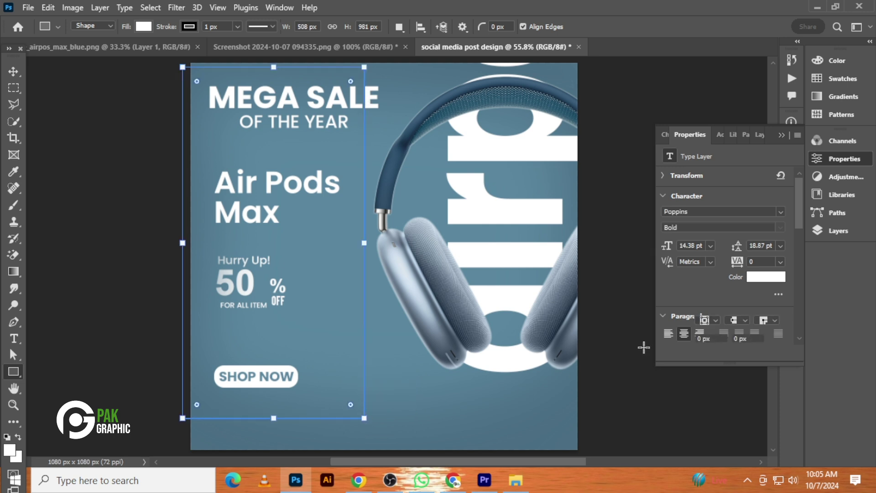
left_click(703, 269)
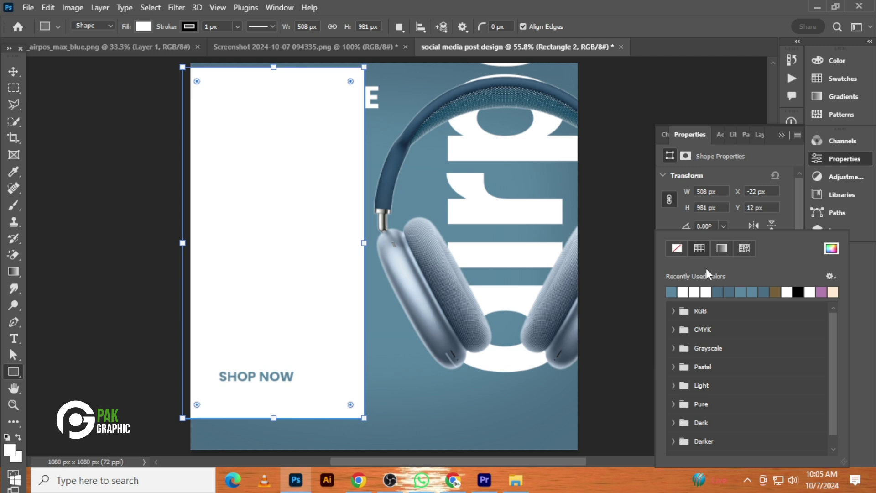
left_click(677, 248)
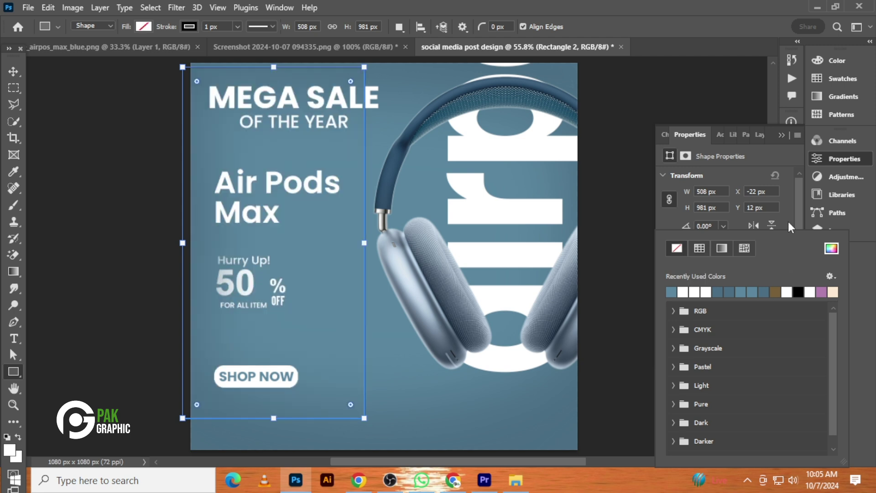
left_click(791, 182)
left_click(709, 285)
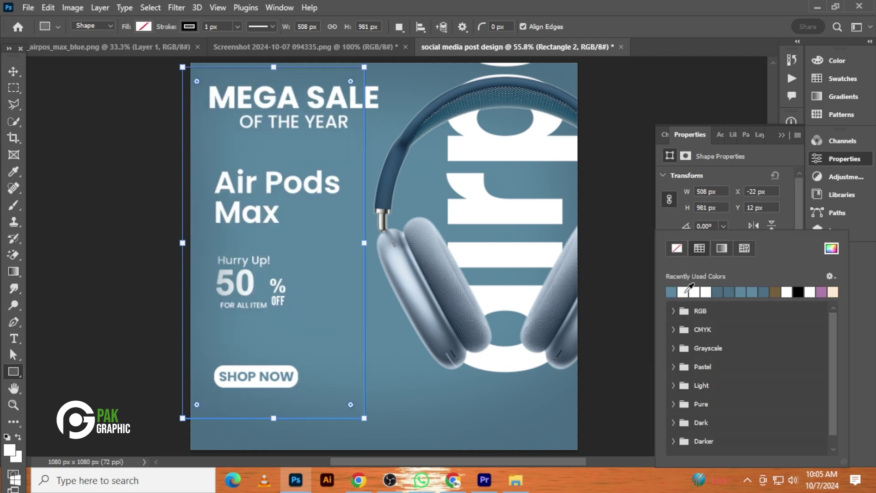
left_click(680, 295)
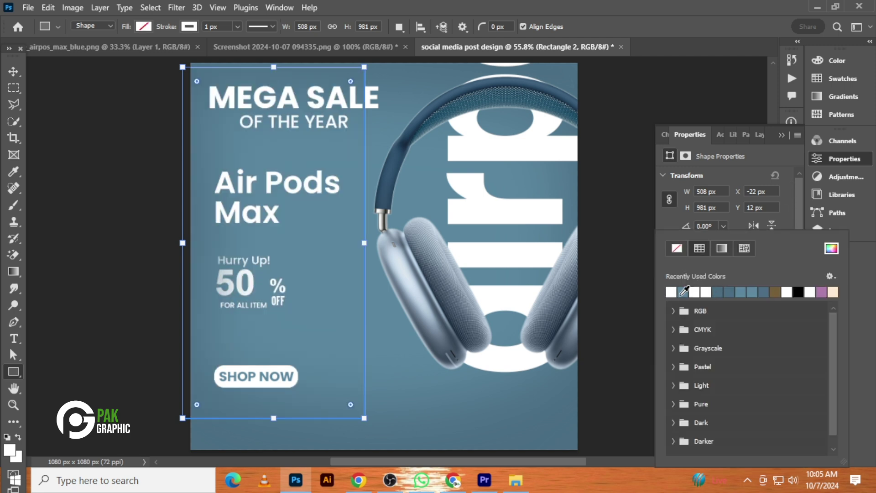
left_click(771, 161)
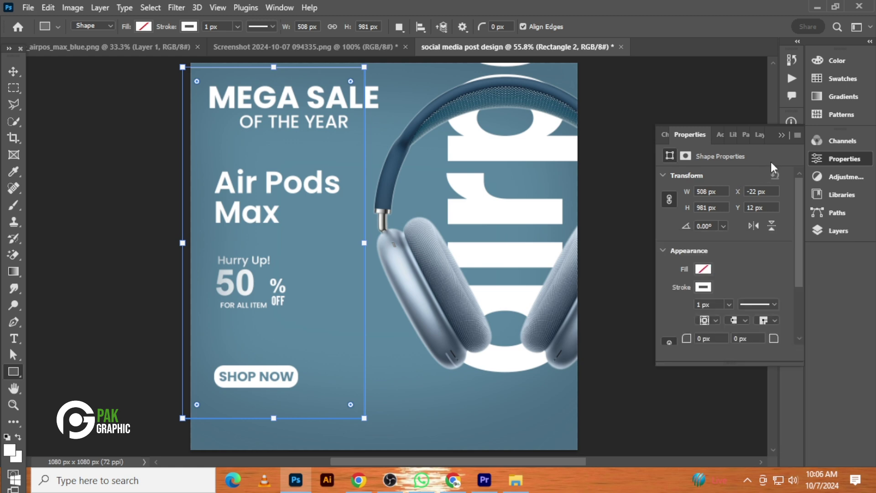
Convert the new outlined rectangle's layer to a smart object.
left_click(839, 232)
right_click(748, 302)
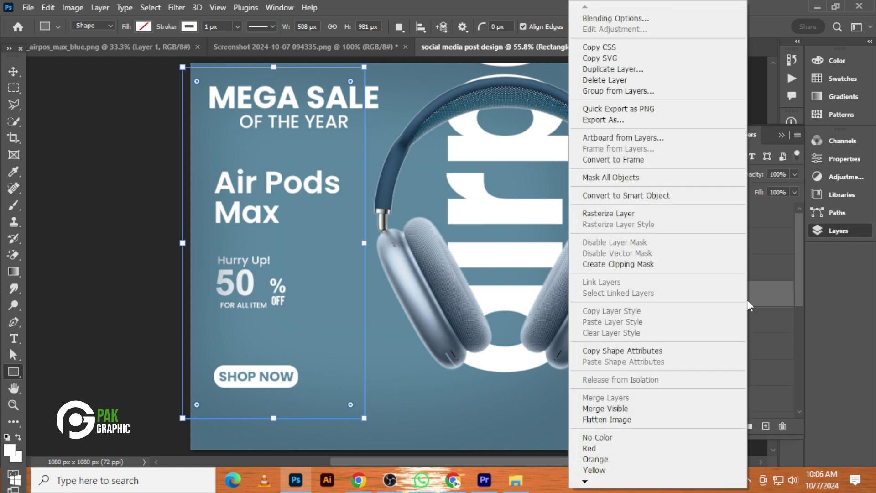
left_click(661, 196)
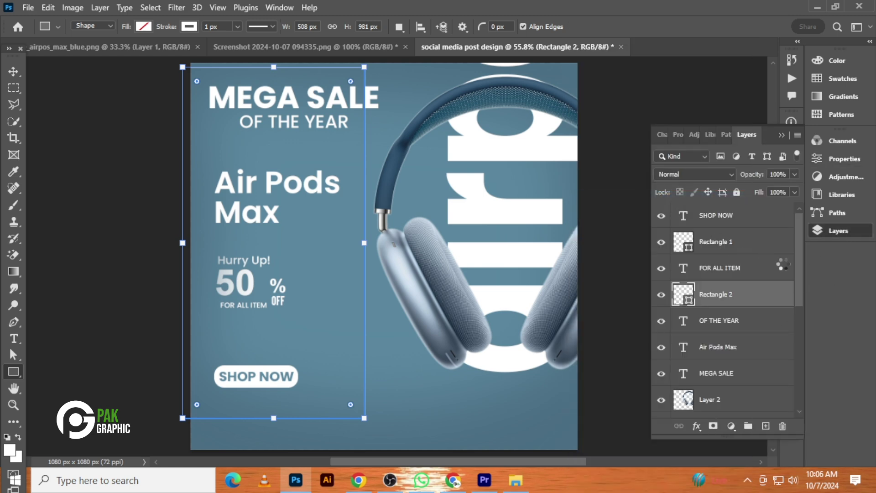
Rasterize the Rectangle 2 outline layer and erase the frame's top edge above the MEGA SALE headline using a rectangular selection.
right_click(762, 298)
left_click(666, 269)
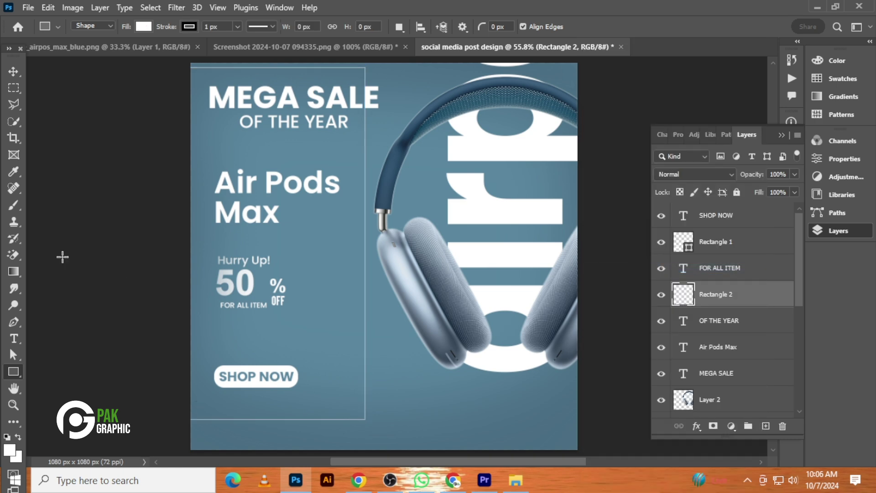
left_click(14, 87)
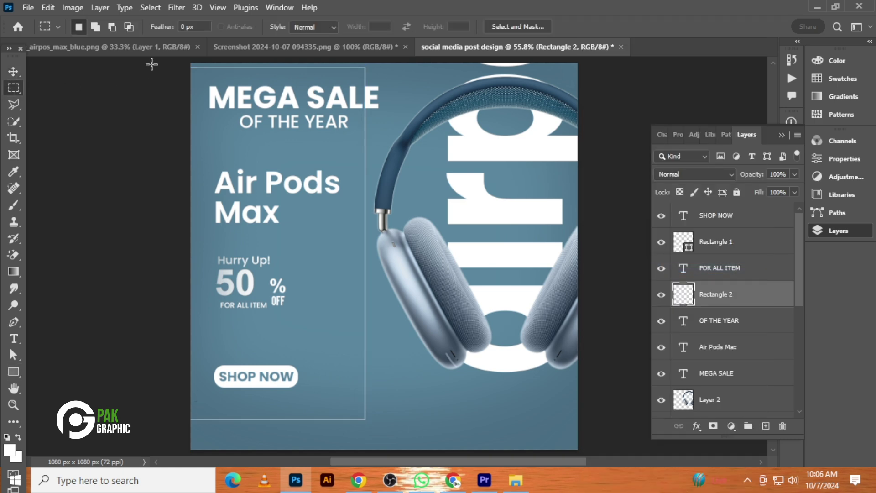
left_click_drag(152, 64, 376, 89)
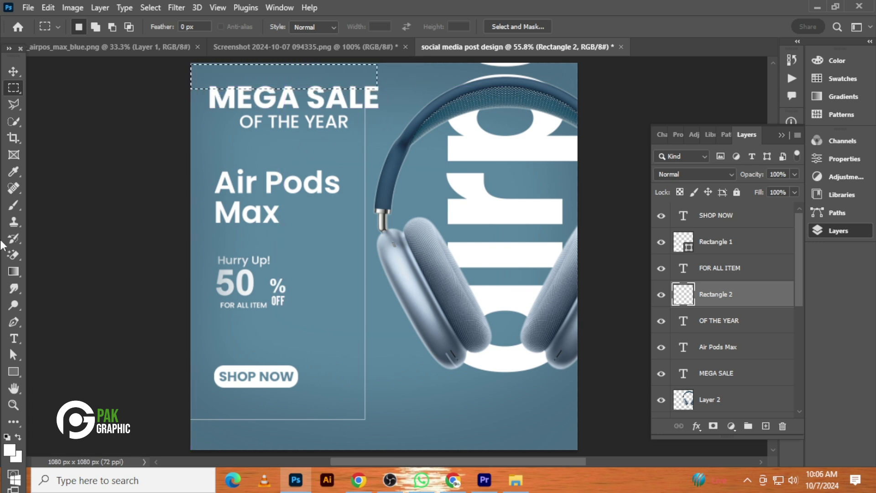
key("ctrl+d")
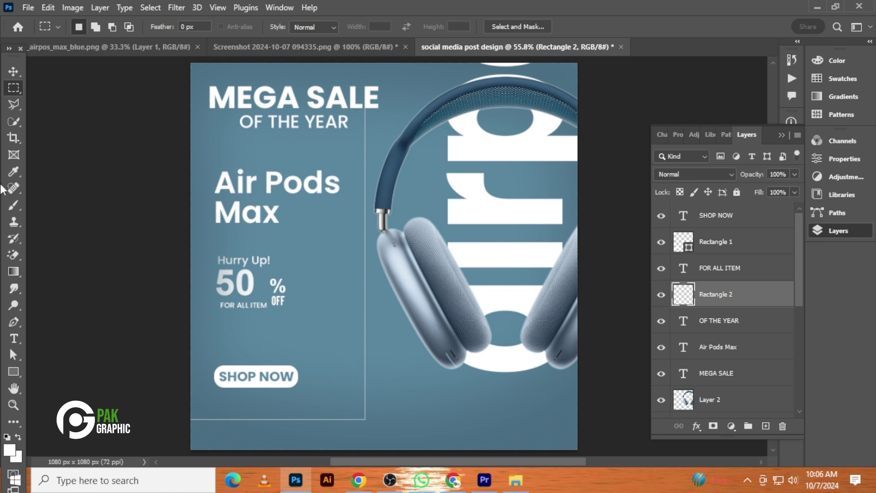
left_click(14, 72)
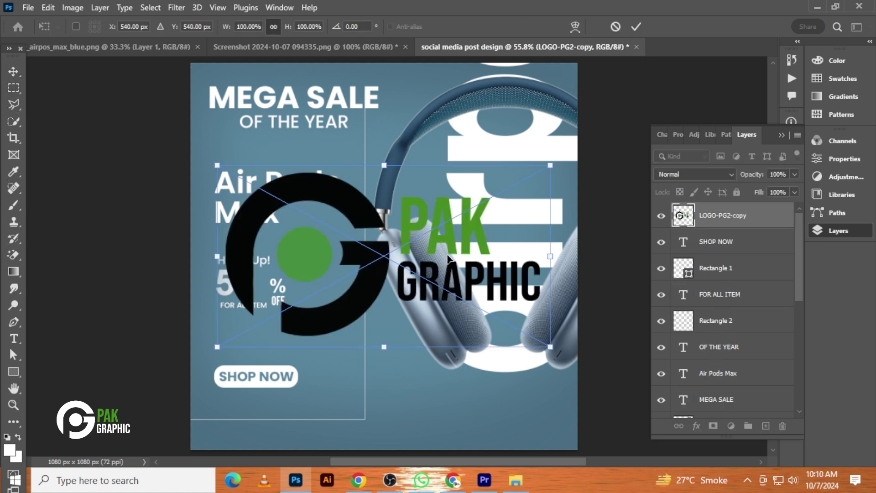
Scale down the placed PAK GRAPHIC logo, set it in the canvas's lower-right corner, and nudge it slightly right.
left_click_drag(557, 164, 533, 426)
key("Return")
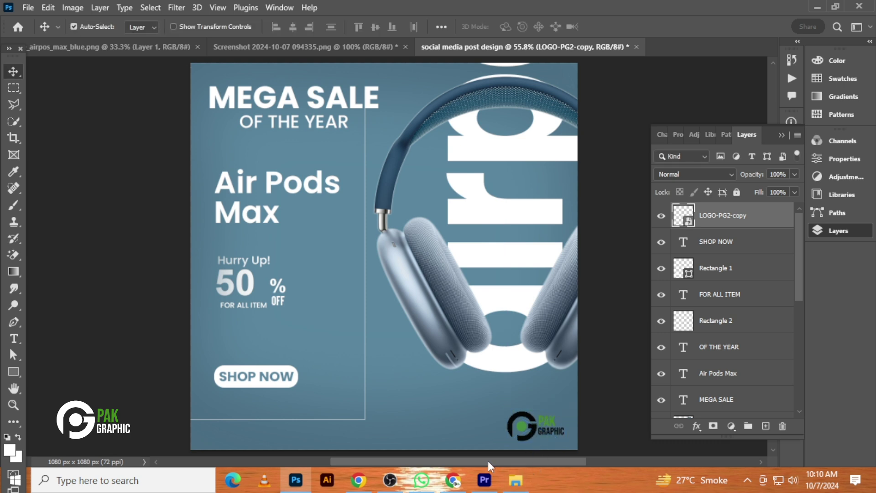
key("Right")
key("Right")
key("Right")
key("Right")
key("Left")
key("Left")
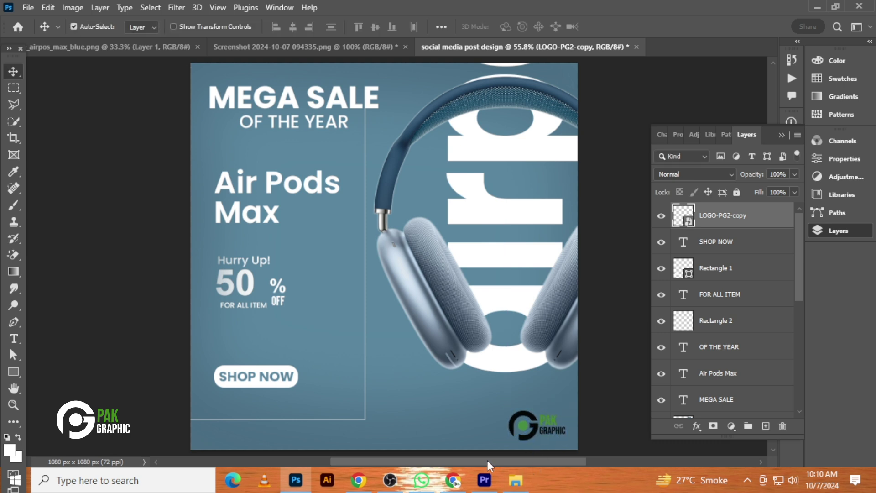
Apply a white Color Overlay at 100% opacity in Normal blend mode to the PAK GRAPHIC logo layer.
left_click(696, 426)
left_click(716, 377)
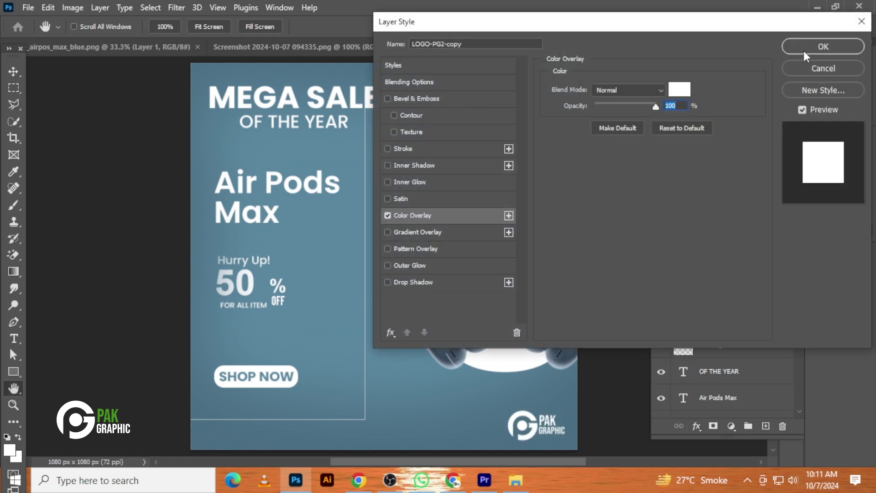
left_click(803, 50)
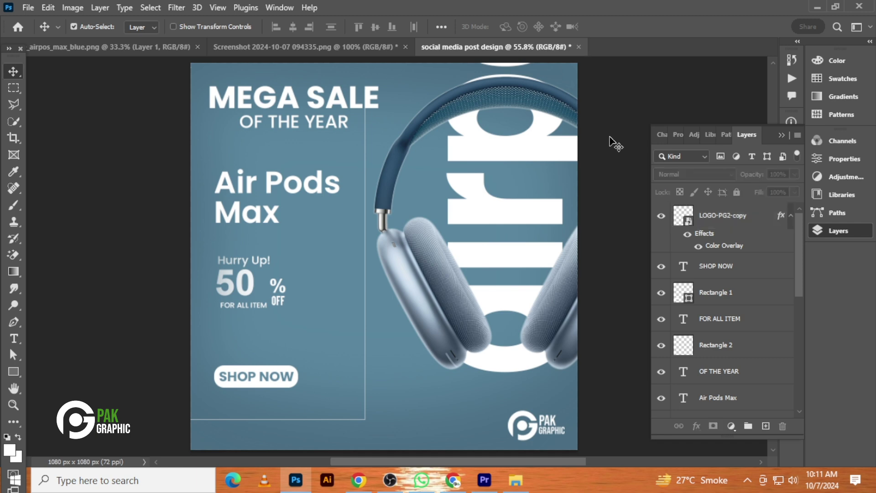
key("ctrl")
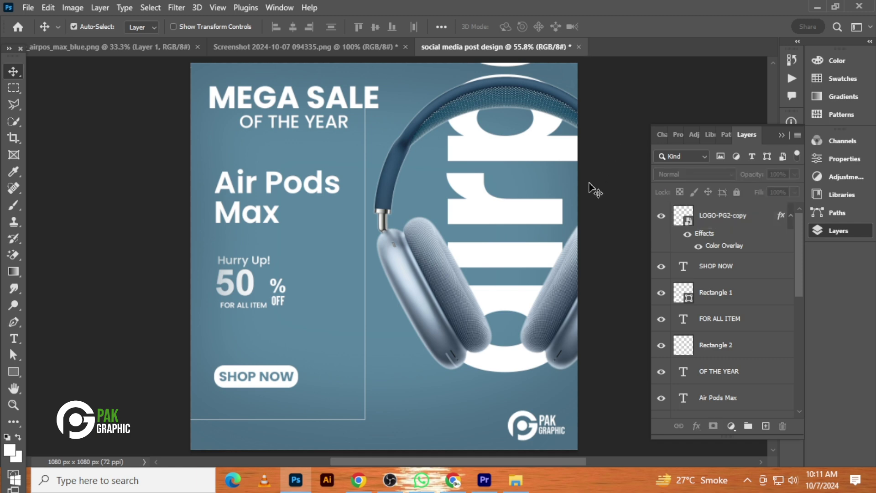